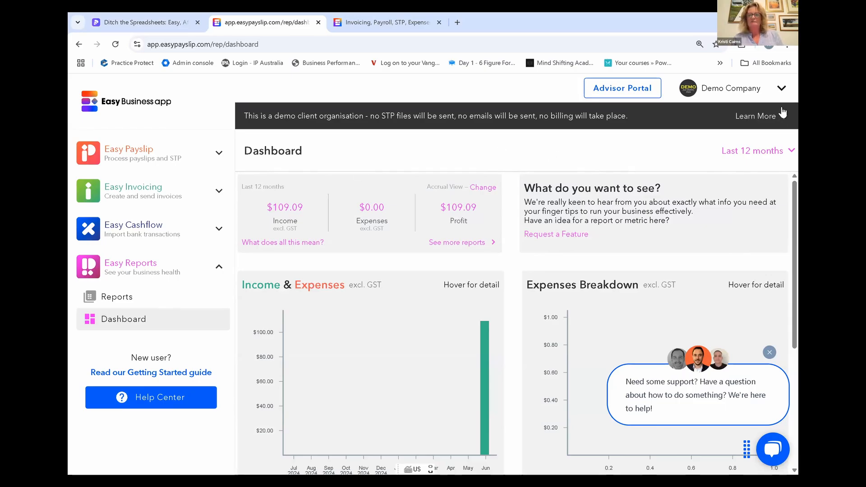
Review Demo Company's organisation details, including address, business number, GST registration and industry, dismissing the support prompt and returning to the organisation overview
left_click(781, 90)
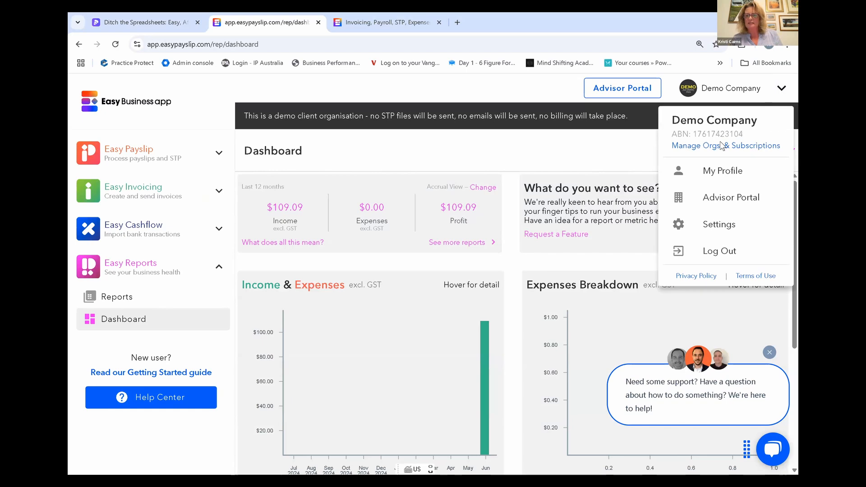
left_click(711, 145)
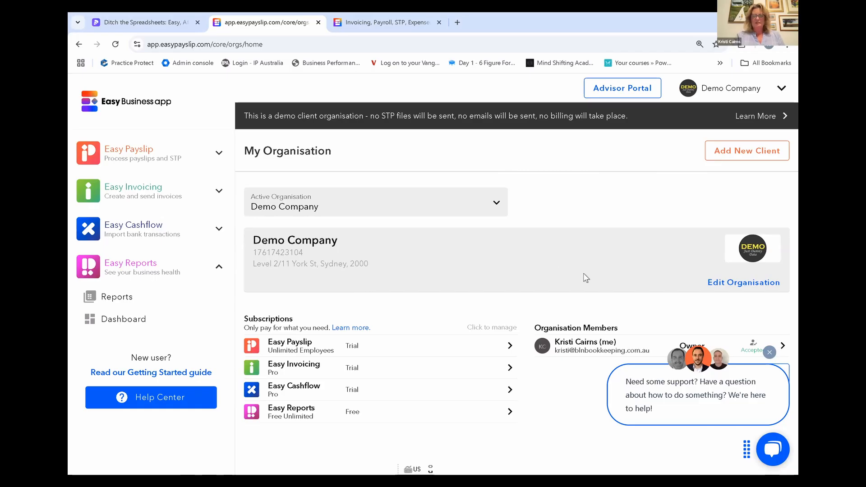
left_click(743, 283)
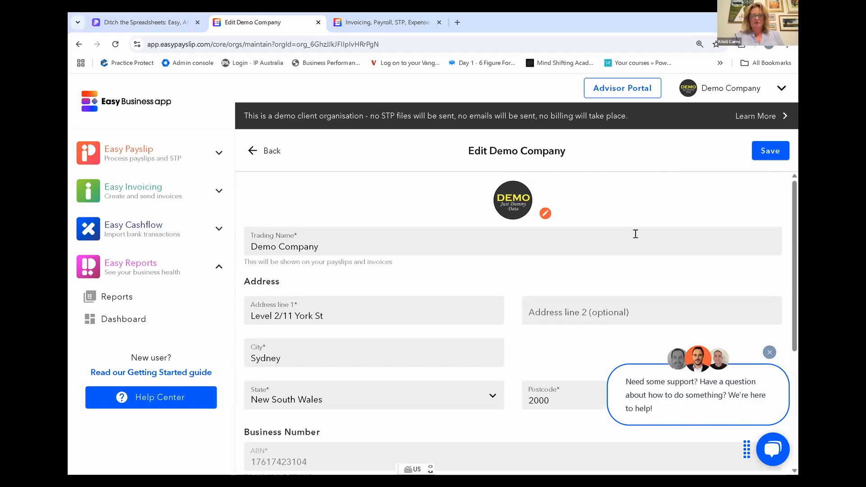
scroll(636, 233, "down", 1)
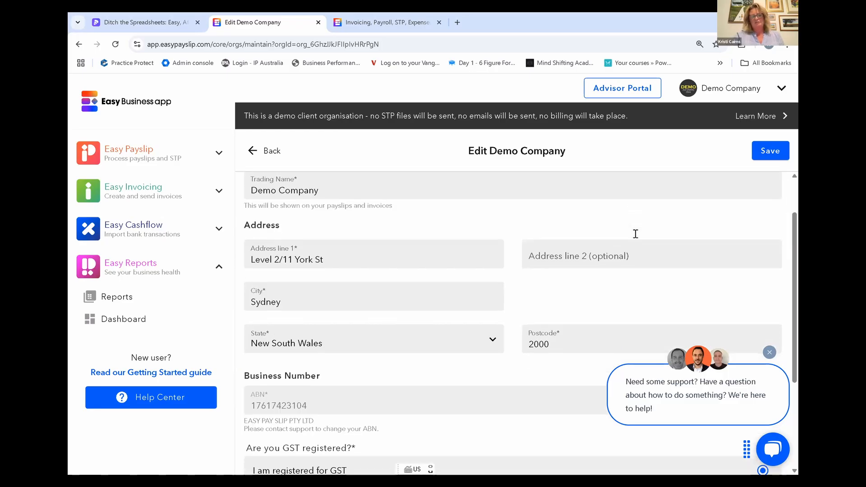
scroll(636, 233, "down", 3)
scroll(635, 233, "down", 1)
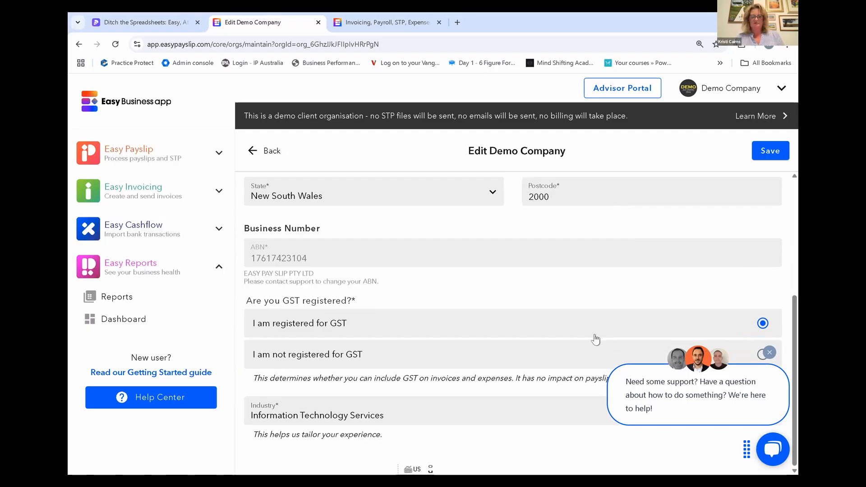
left_click(770, 352)
left_click(254, 150)
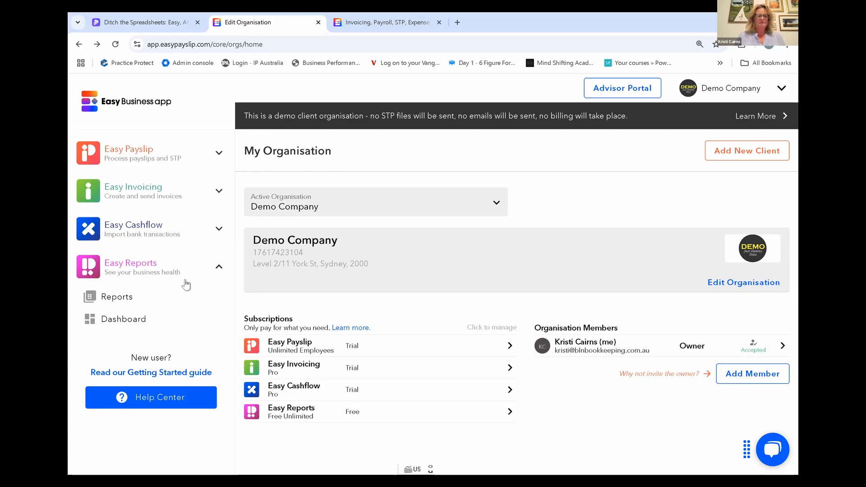
Open the Easy Cashflow bank transactions and view the options for linking a new bank account
left_click(156, 229)
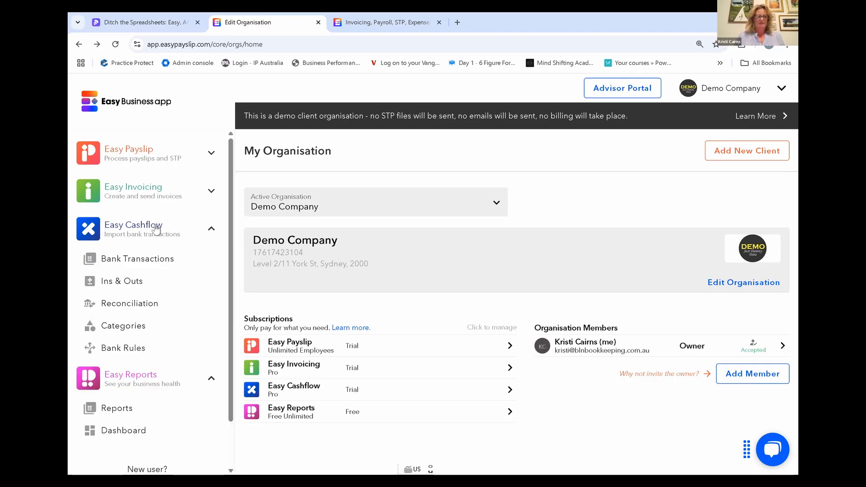
left_click(143, 262)
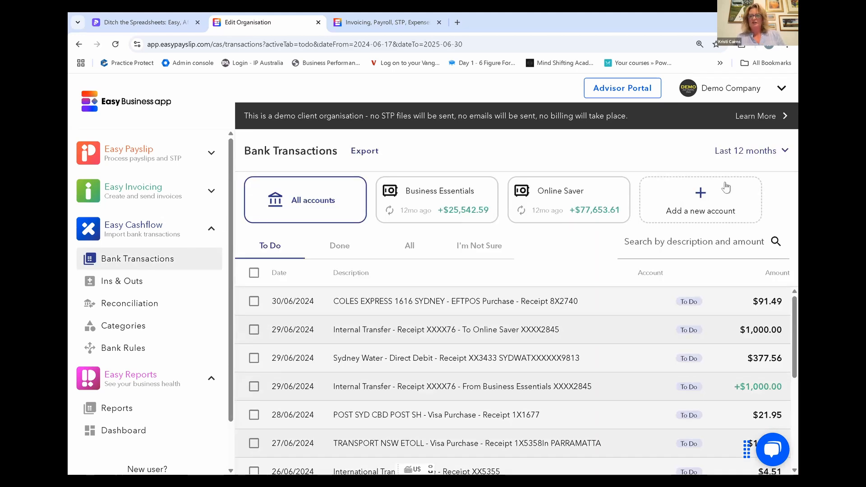
left_click(697, 207)
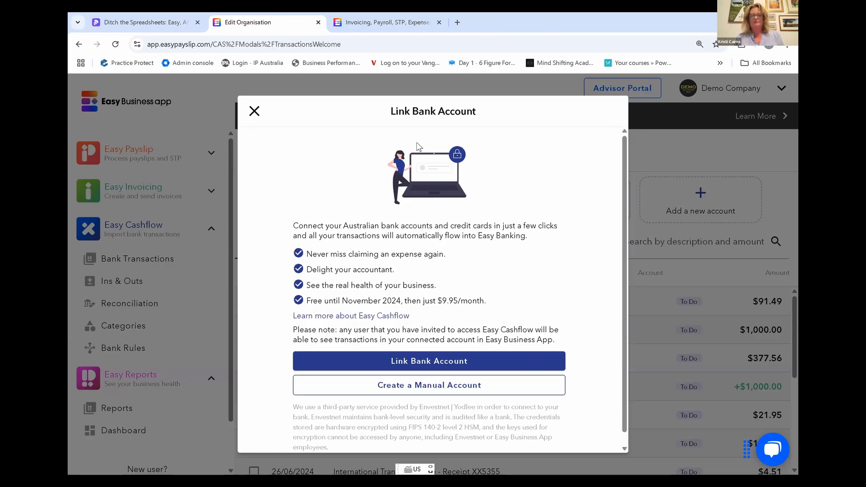
left_click(255, 112)
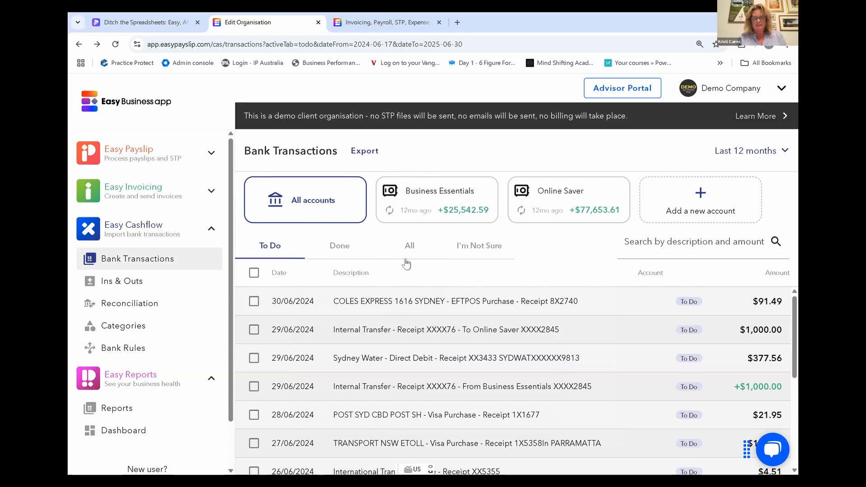
Inspect the suggested match for the incoming internal transfer from Business Essentials and look through the To Do transactions
left_click(329, 386)
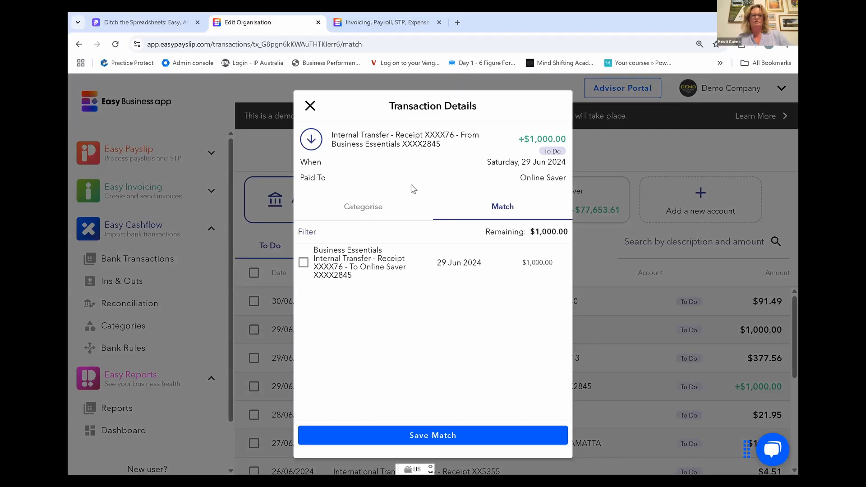
left_click(311, 106)
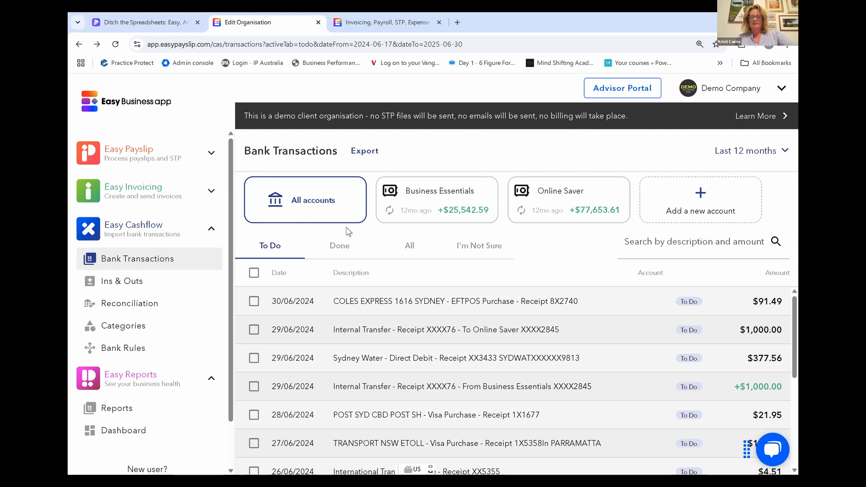
scroll(346, 228, "down", 3)
scroll(348, 231, "up", 3)
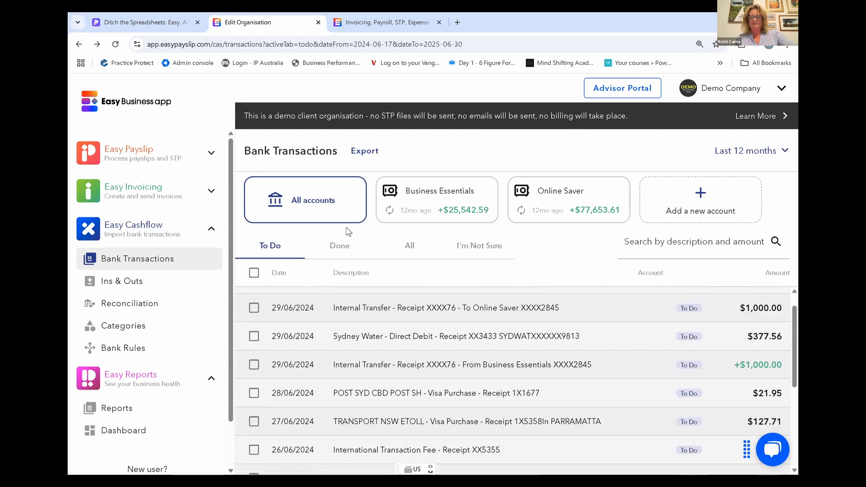
View the To Do transactions for Business Essentials, then for Online Saver, and return to all accounts
left_click(426, 205)
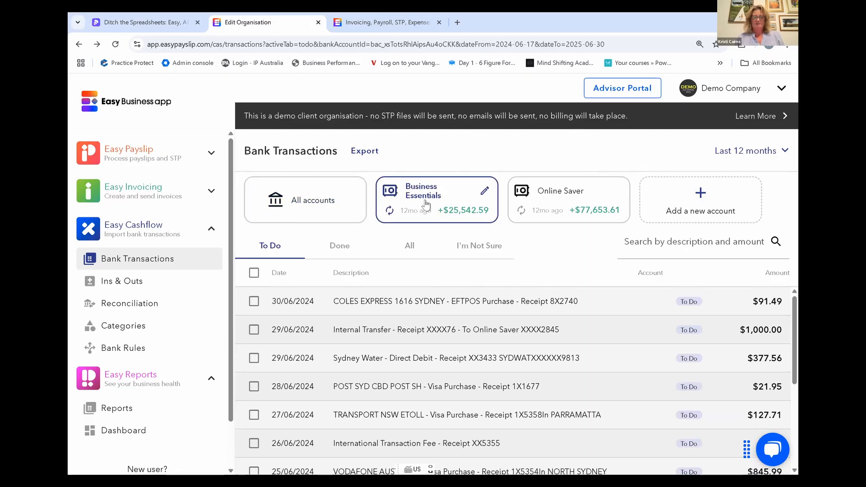
left_click(549, 195)
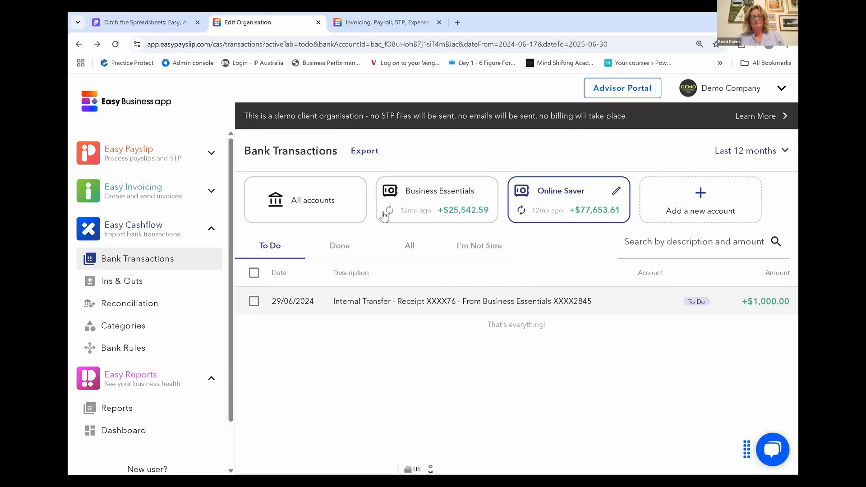
left_click(305, 207)
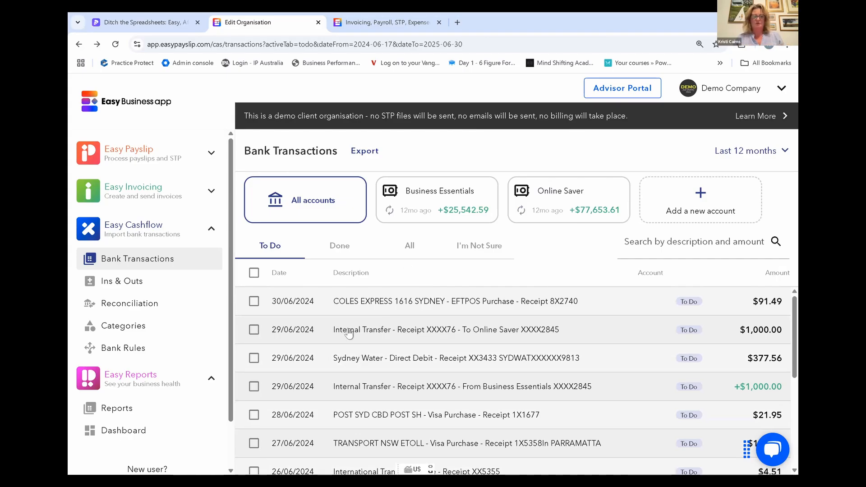
Open the Coles Express purchase of 30/06/2024, browse the available categories and categorise it as Motor Vehicle Expenses
left_click(364, 302)
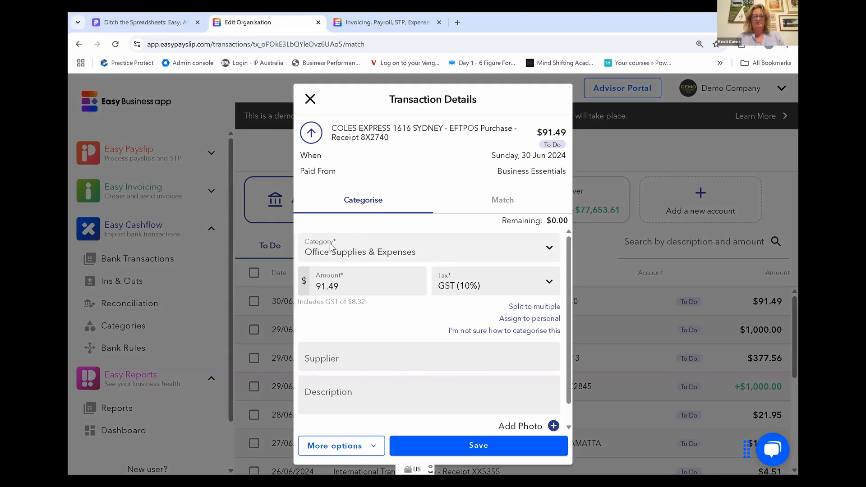
left_click(504, 253)
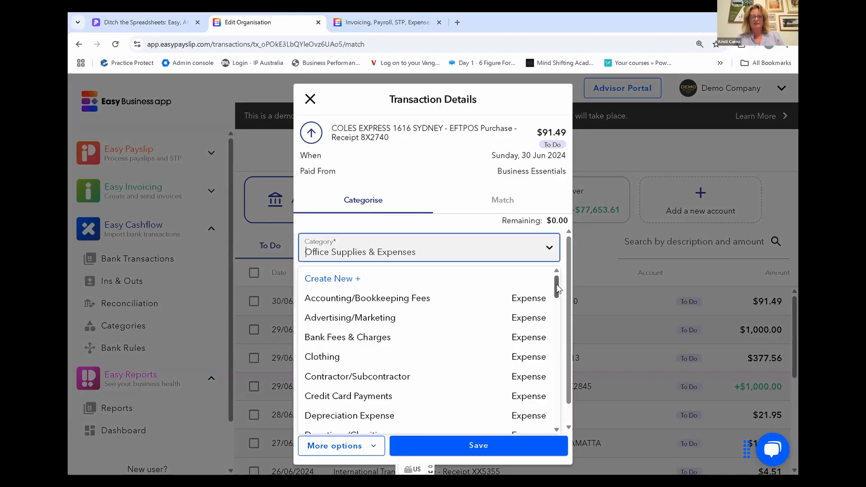
left_click_drag(559, 299, 559, 319)
scroll(559, 318, "down", 1)
scroll(558, 325, "down", 2)
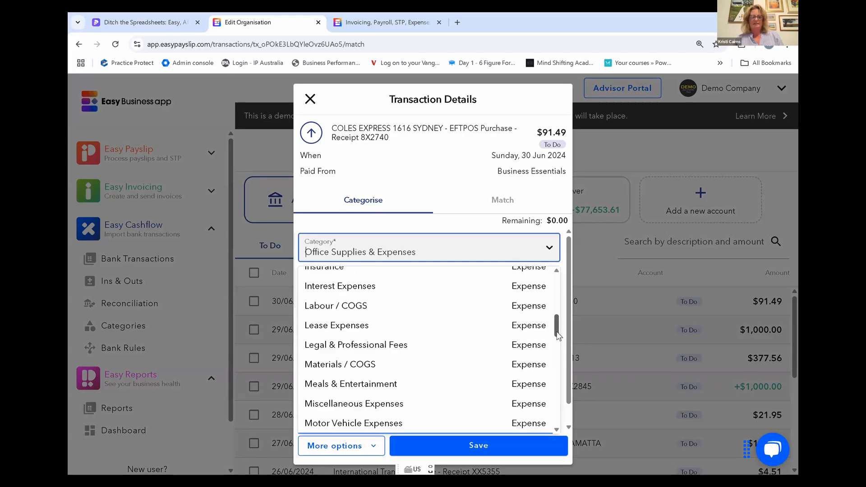
left_click_drag(559, 337, 559, 335)
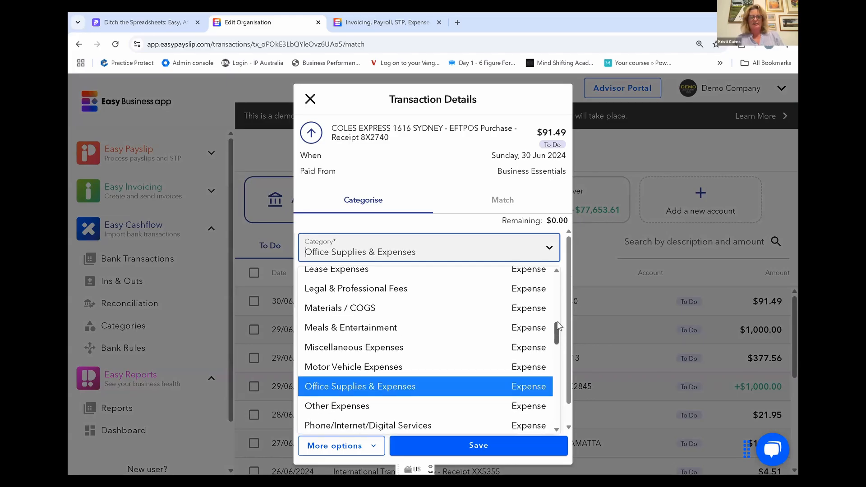
scroll(559, 326, "up", 3)
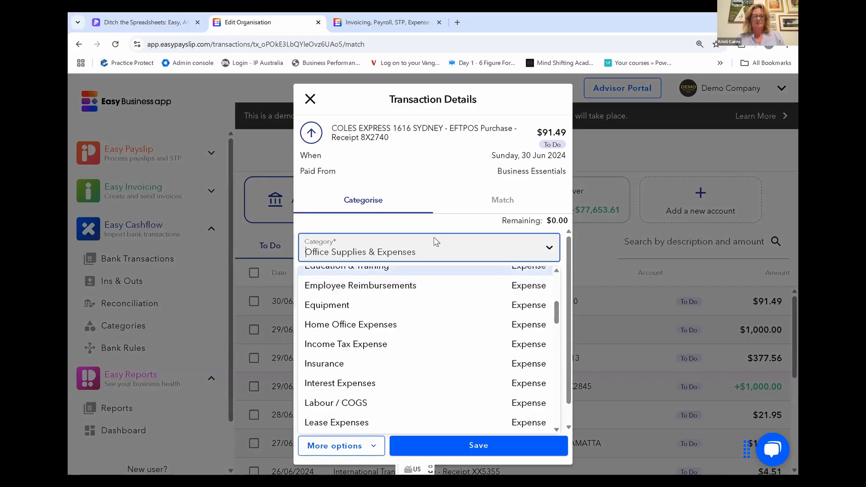
left_click(442, 256)
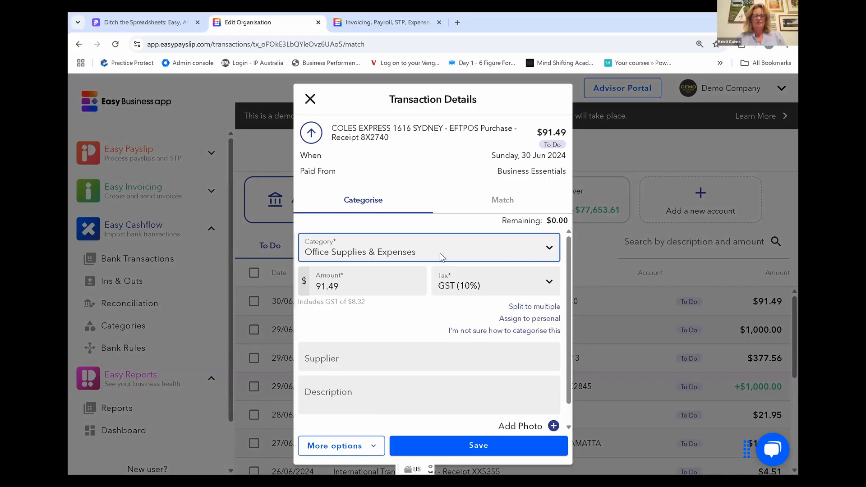
type(",")
key("BackSpace")
type("motor")
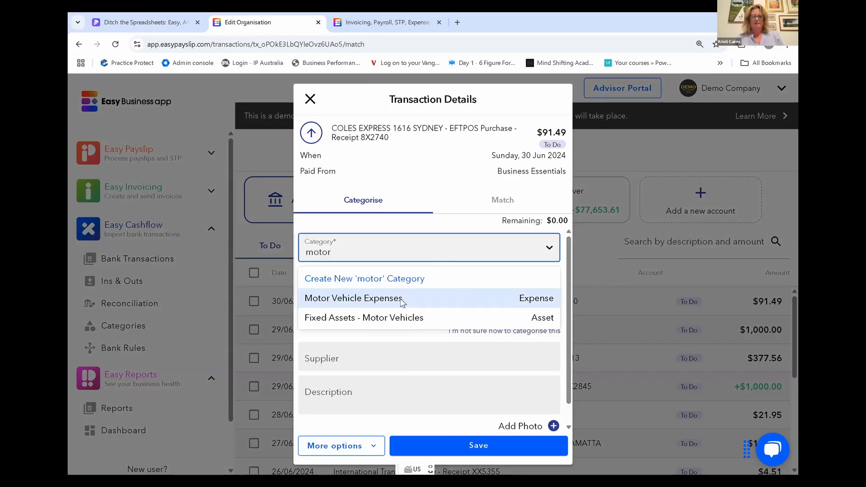
left_click(401, 300)
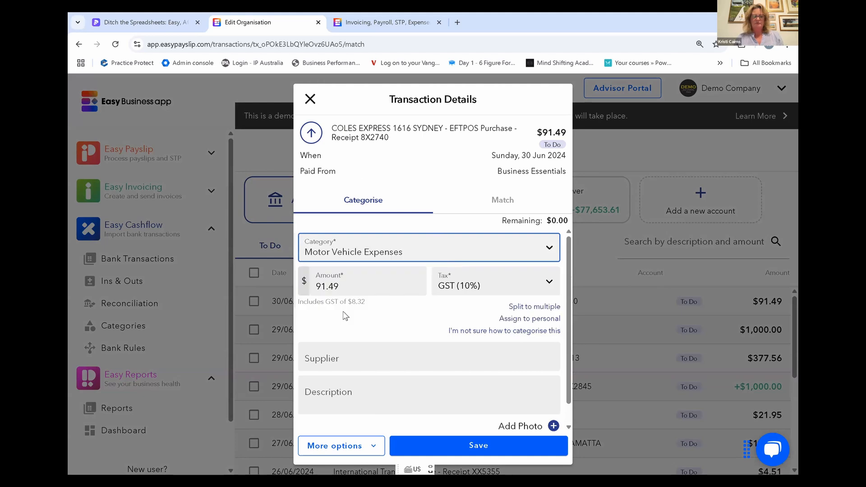
Enter Coles Express as the supplier and Fuel as the description of the purchase
left_click(352, 361)
type("C")
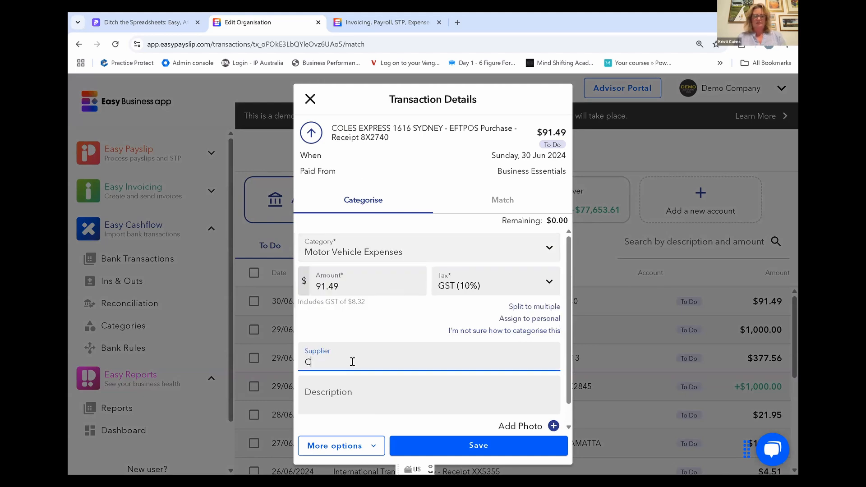
type("oles Express")
key("Tab")
type("Fuel")
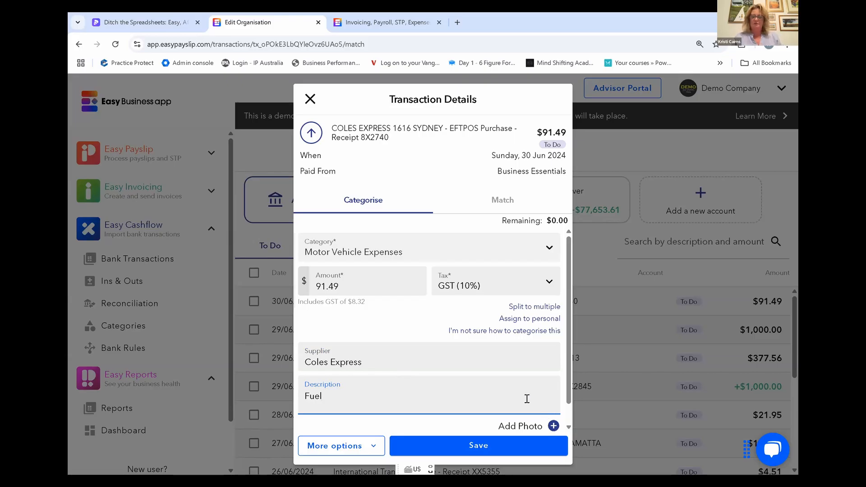
Look at the additional transaction options, save the Coles Express purchase and check the Done list before returning to To Do
left_click(375, 448)
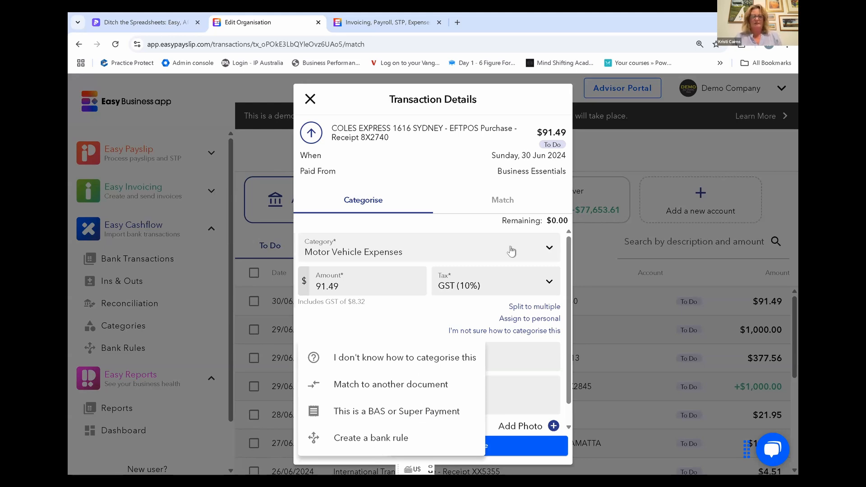
left_click(476, 224)
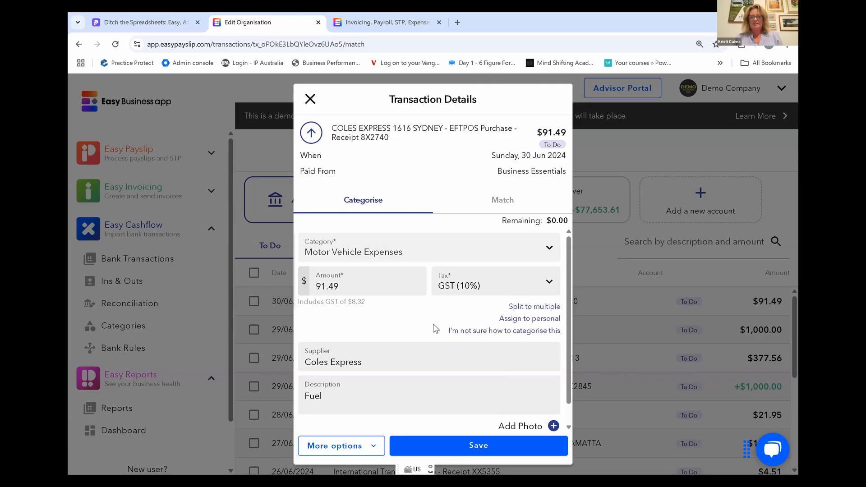
left_click(472, 447)
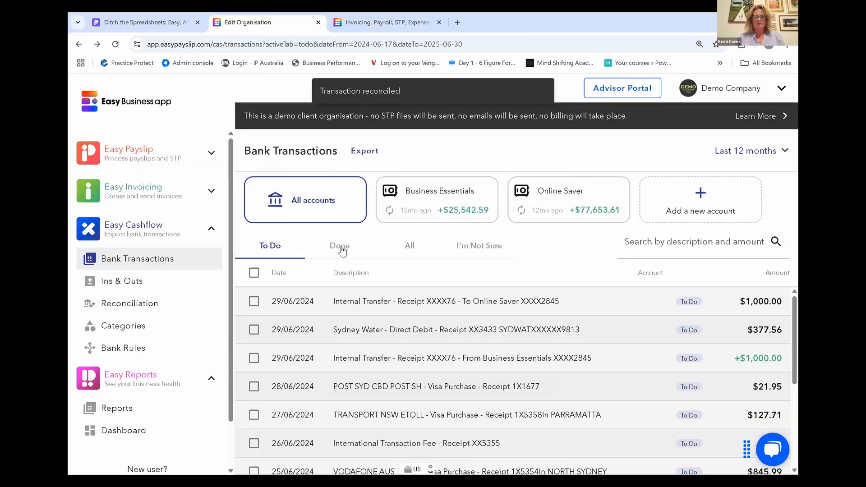
left_click(342, 248)
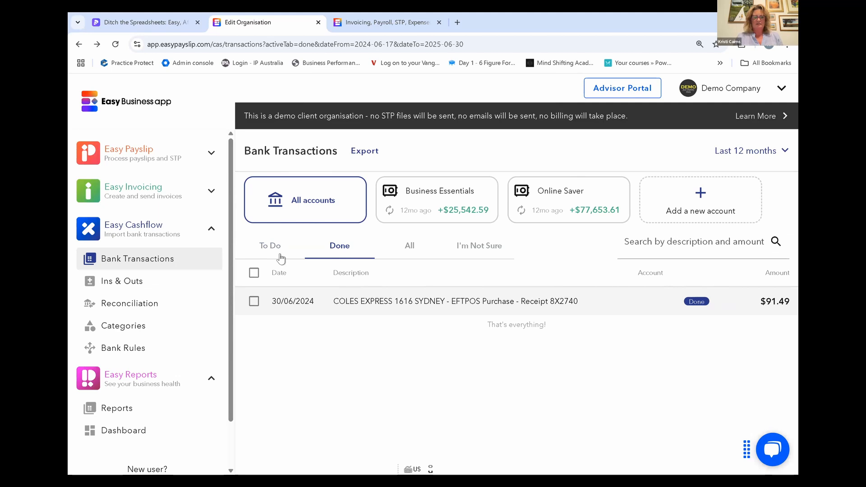
left_click(272, 246)
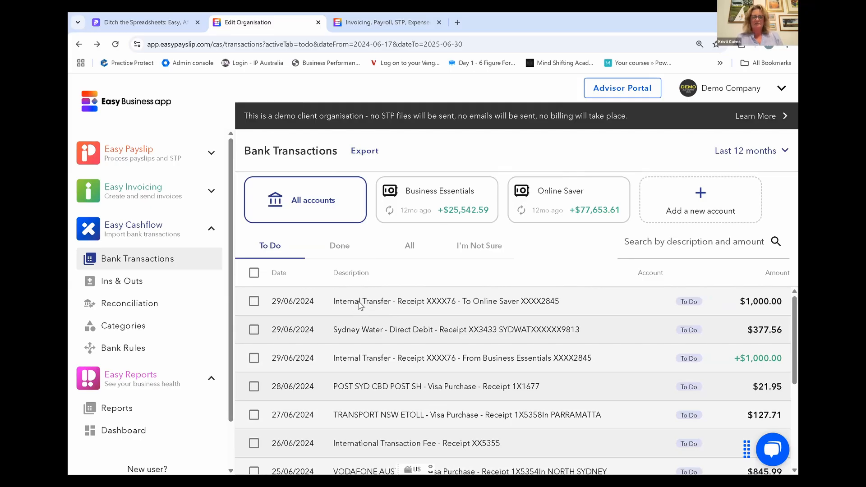
Match the outgoing $1,000.00 internal transfer to the corresponding Online Saver transaction and save the match
left_click(360, 305)
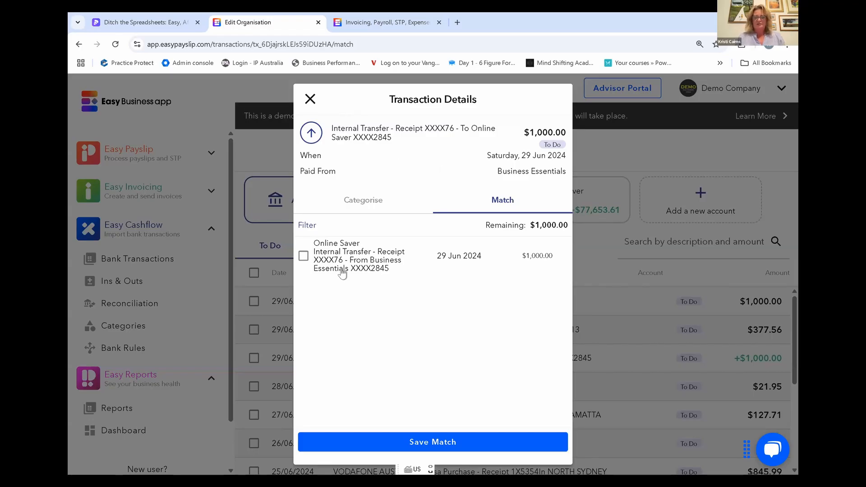
left_click(305, 257)
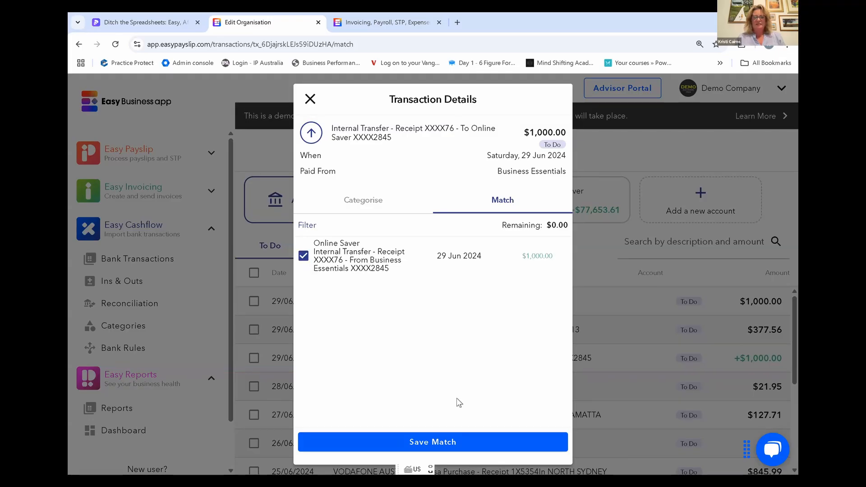
left_click(469, 447)
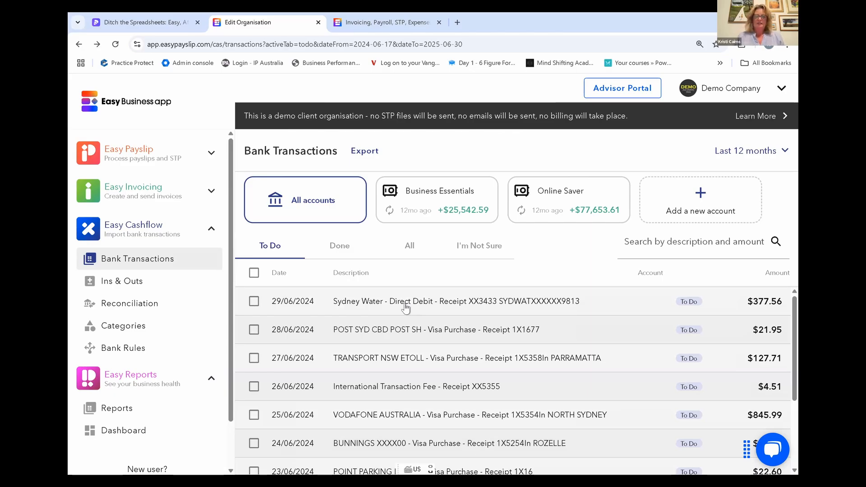
Categorise the Sydney Water direct debit of 29/06/2024 as Owner/Director Drawings with Water as the supplier, and save it
left_click(406, 307)
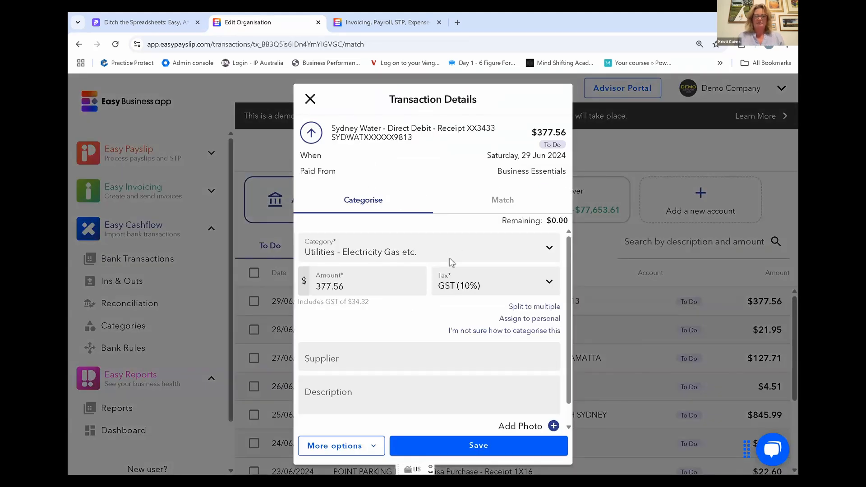
left_click(442, 252)
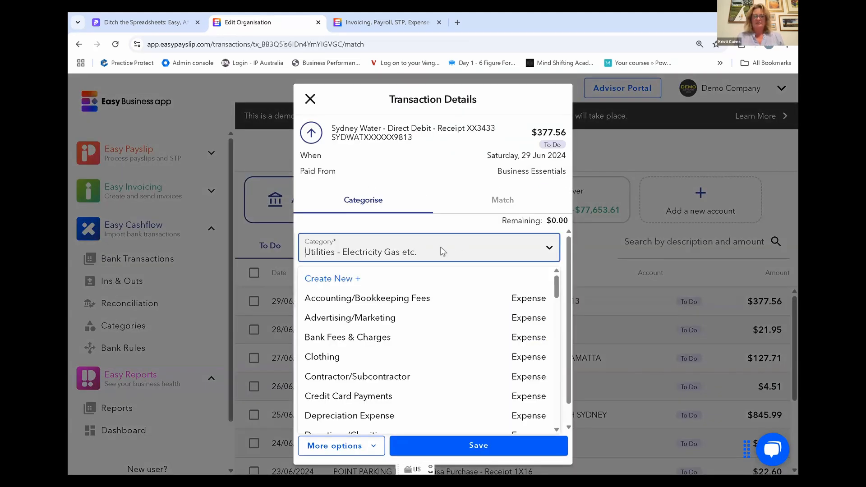
type("draw")
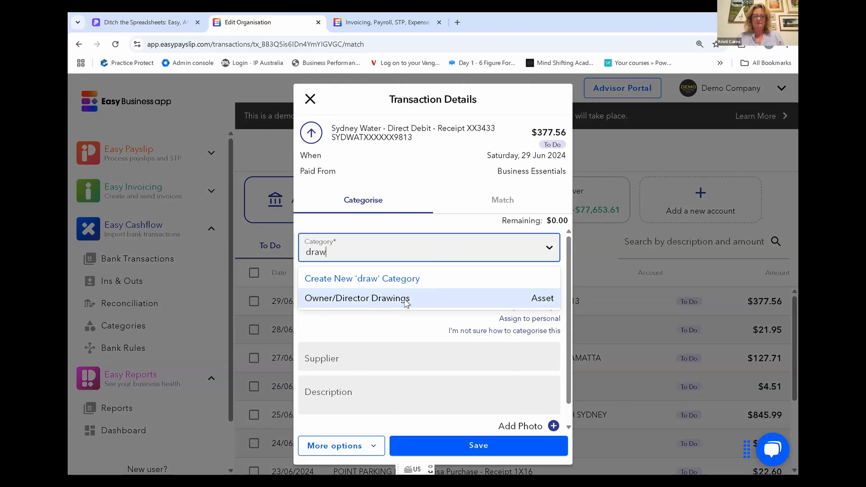
key("Return")
left_click(382, 357)
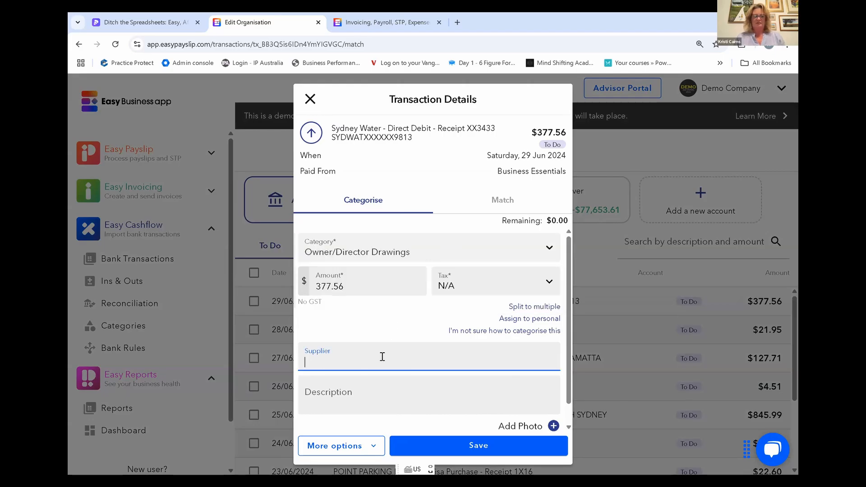
type("Water")
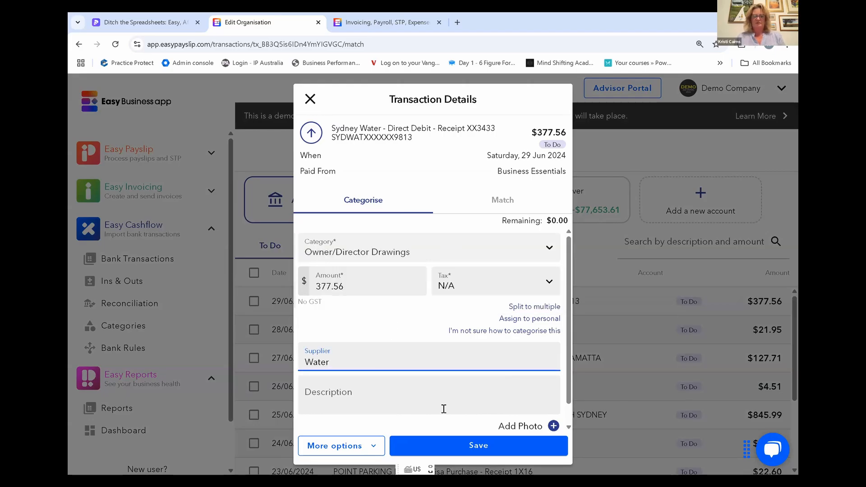
left_click(470, 446)
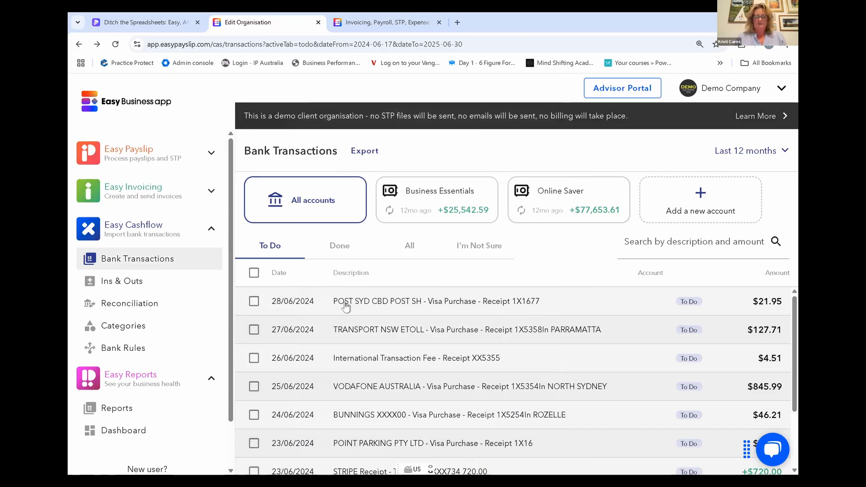
Open the POST SYD CBD purchase of 28/06/2024 and enter Australia Post as supplier and Postage as description
left_click(345, 302)
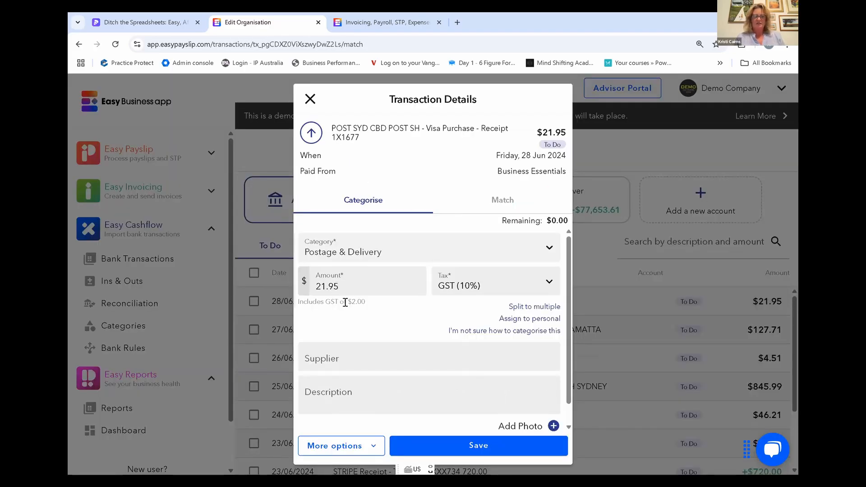
left_click(376, 447)
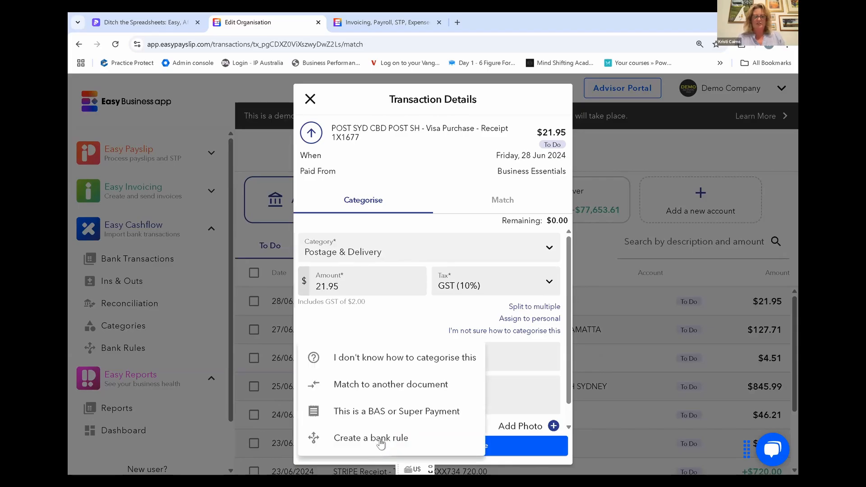
left_click(381, 156)
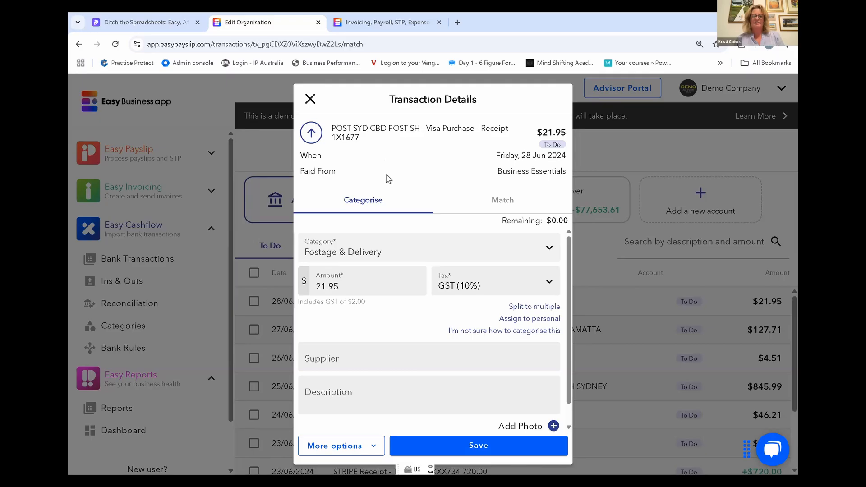
left_click(377, 354)
type("Australia Post")
key("Tab")
type("Postage")
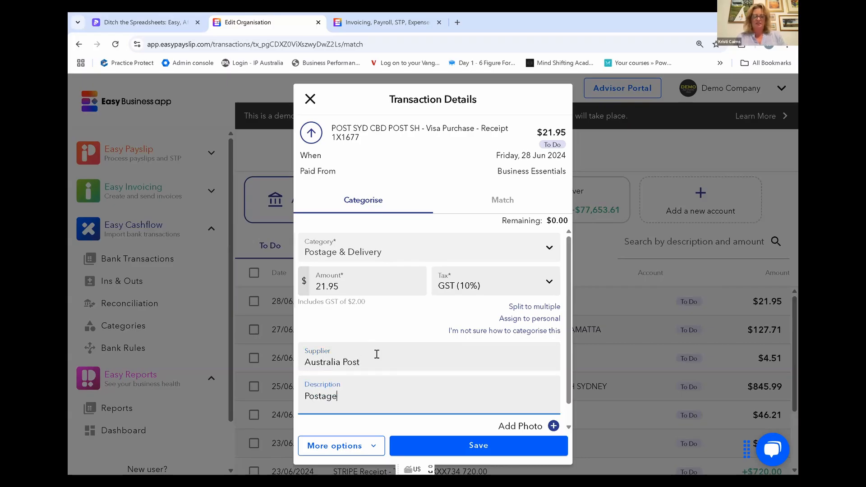
Start a new bank rule from the postal purchase and name it Postage
left_click(360, 447)
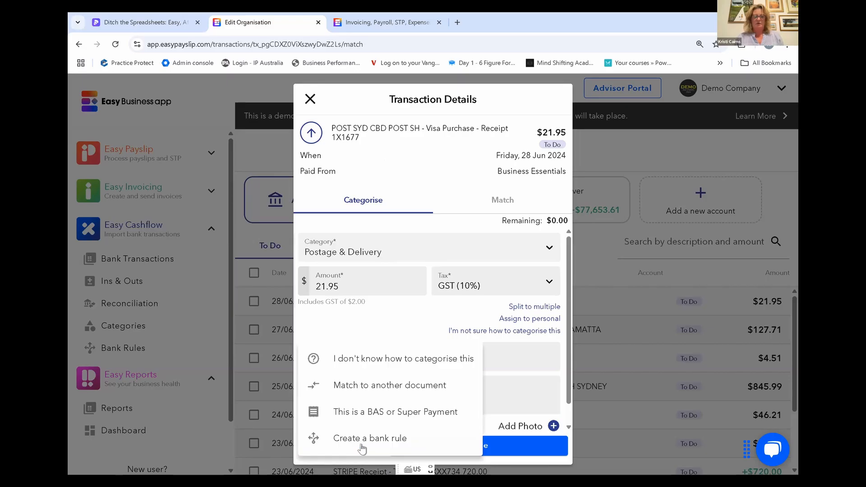
left_click(369, 438)
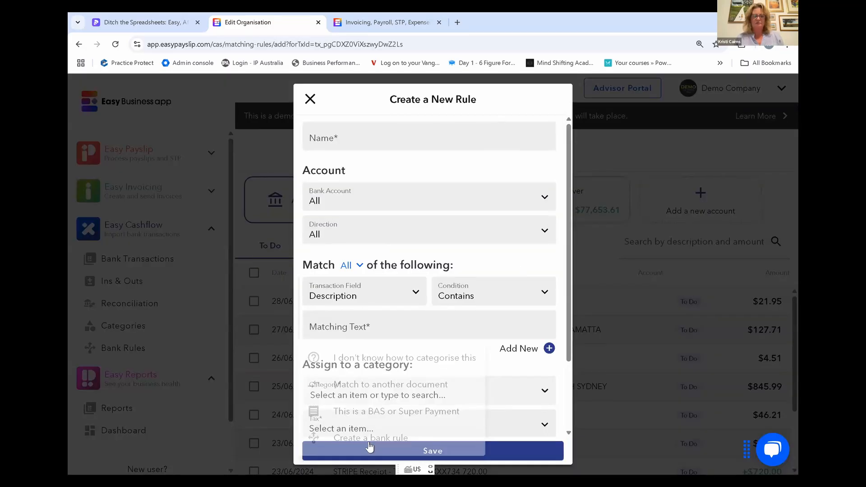
left_click(397, 134)
type("Postag")
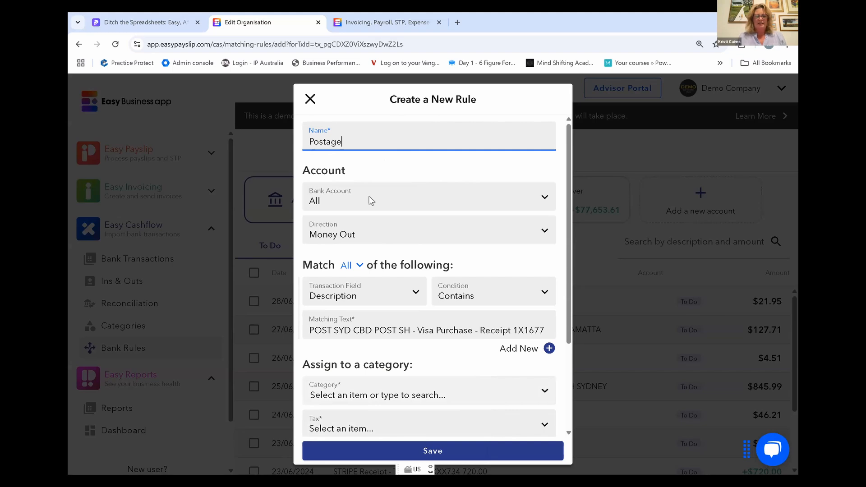
type("e")
key("Tab")
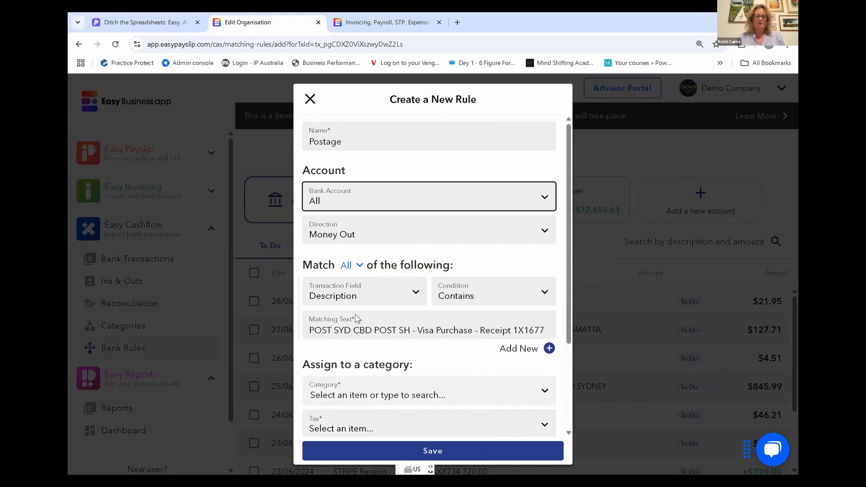
Keep the rule's Description condition as Contains and shorten its matching text to POST
left_click(358, 297)
left_click(493, 300)
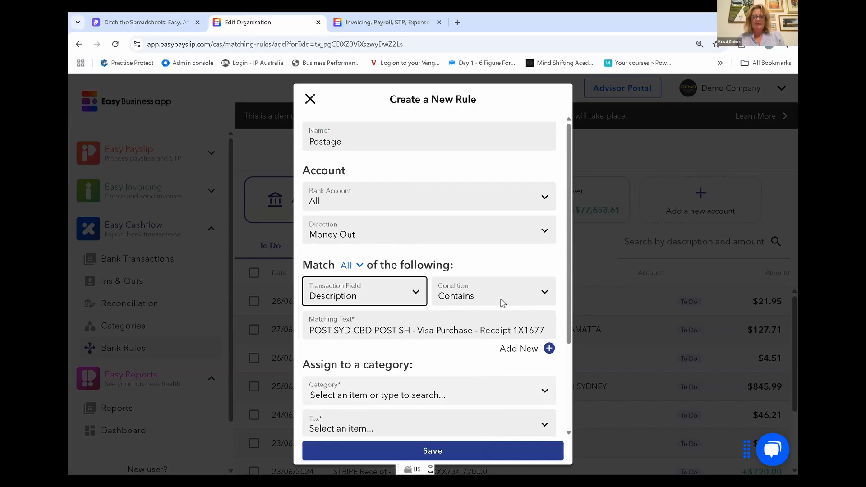
left_click(483, 299)
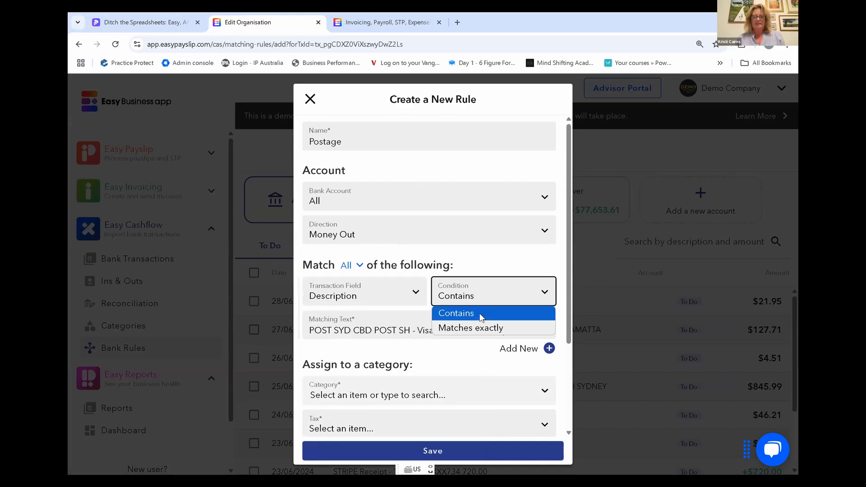
left_click(411, 333)
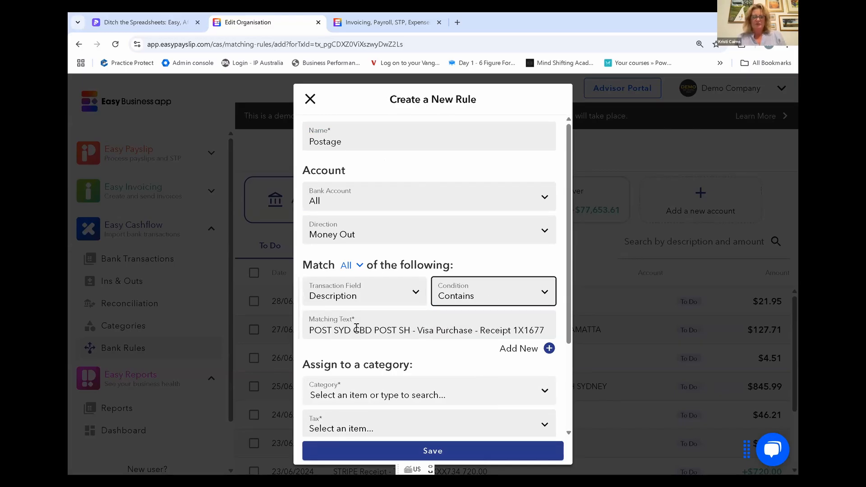
left_click_drag(333, 330, 566, 356)
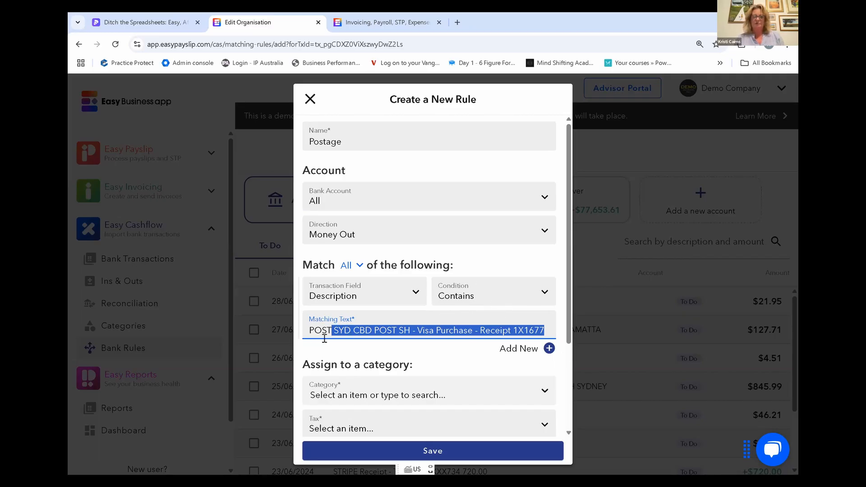
key("BackSpace")
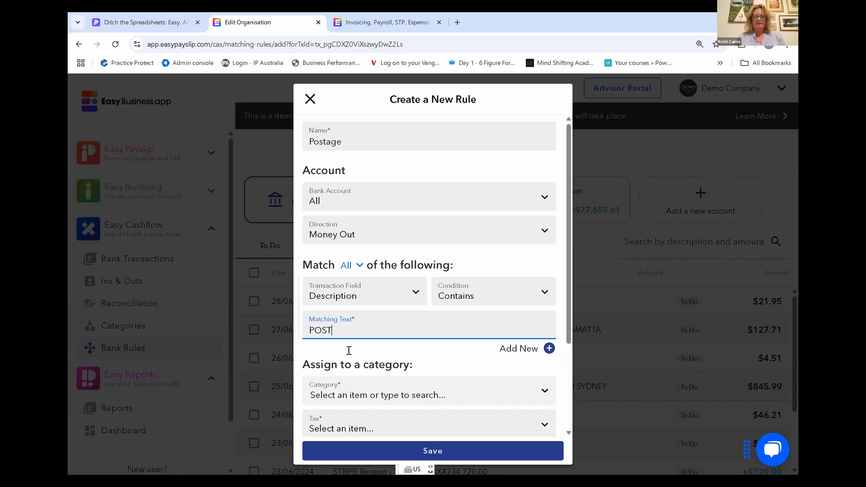
Assign the rule to the Postage & Delivery category, then save both the rule and the postal purchase
left_click(373, 395)
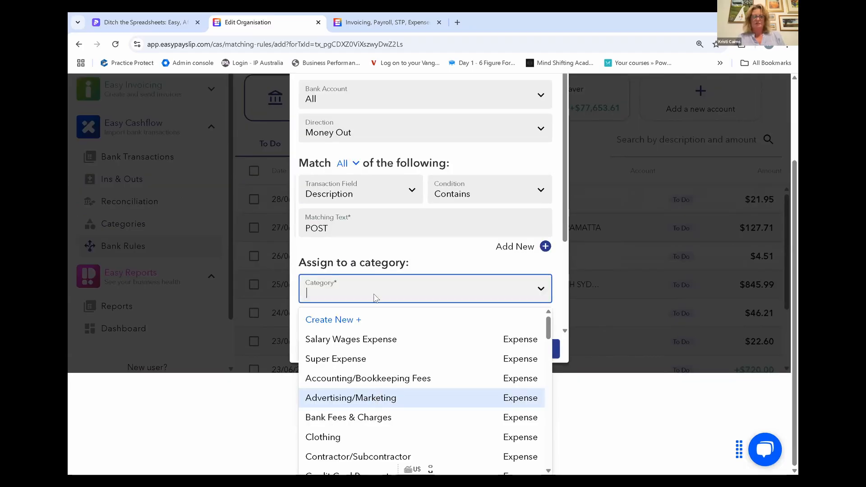
type("postage")
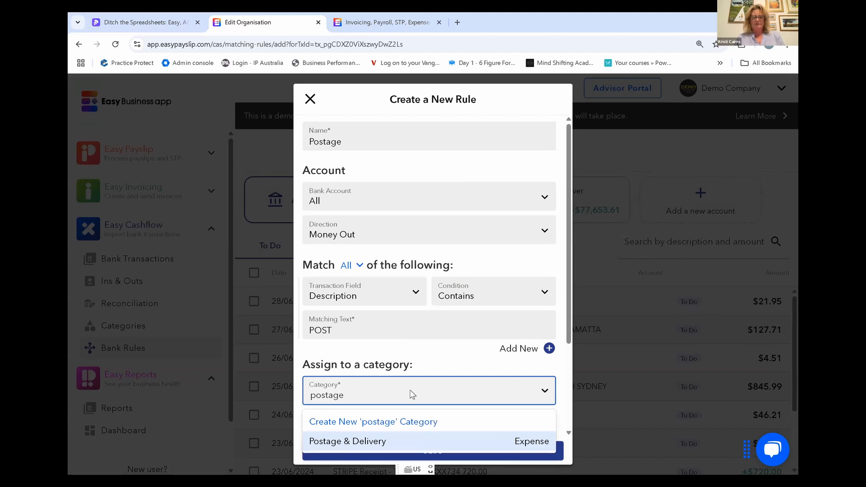
left_click(498, 442)
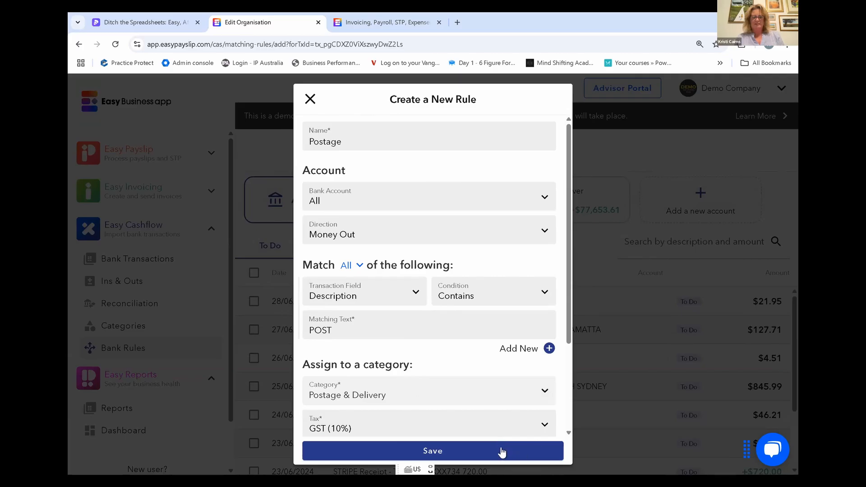
left_click(501, 451)
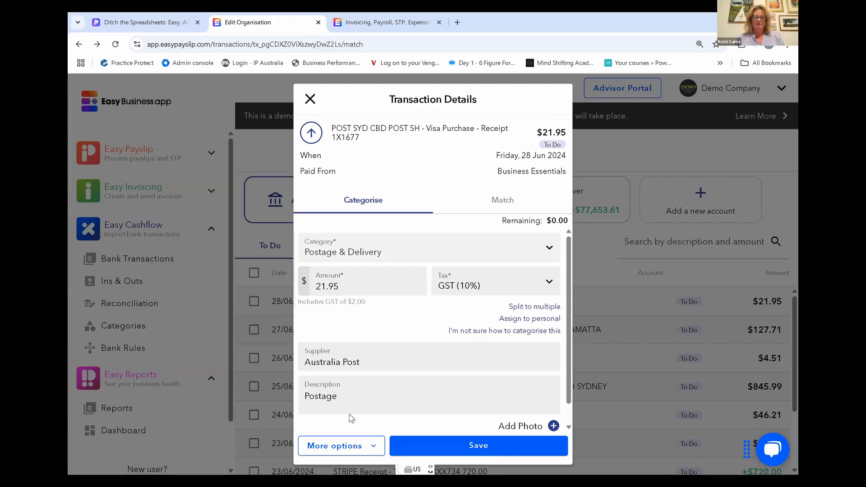
left_click(469, 449)
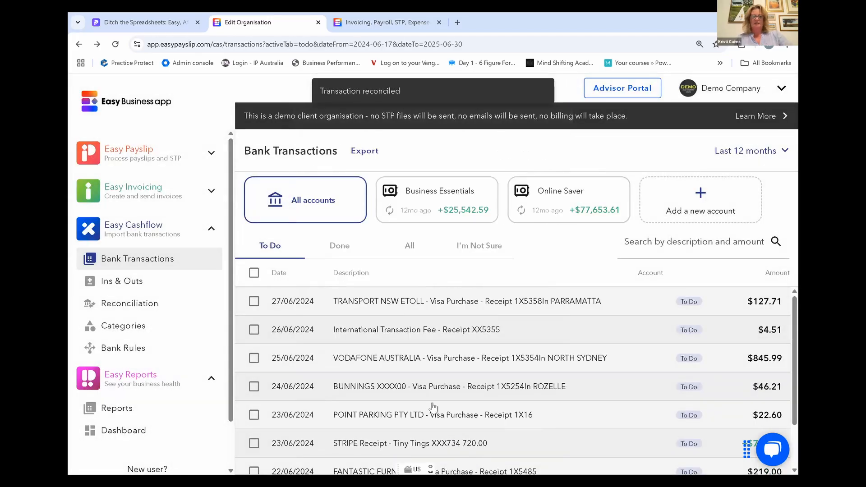
Mark the Bunnings purchase of 24/06/2024 as one you don't know how to categorise, saving it without a note
scroll(433, 408, "down", 2)
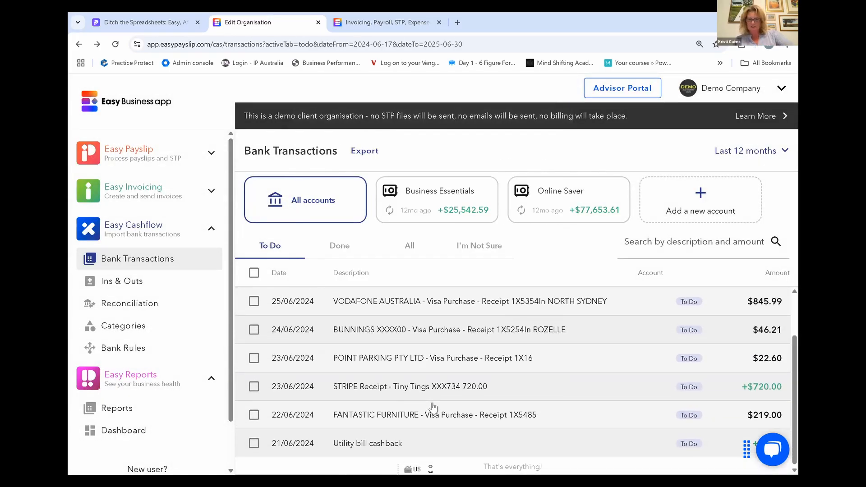
scroll(433, 407, "up", 2)
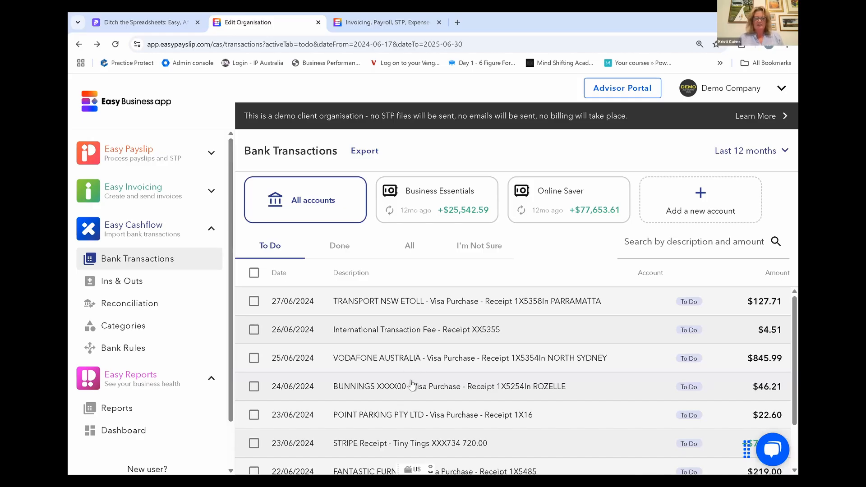
left_click(396, 386)
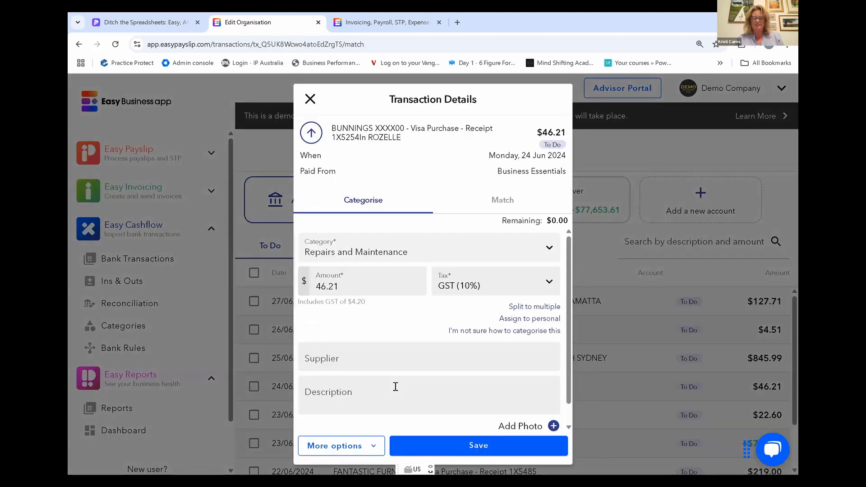
left_click(374, 445)
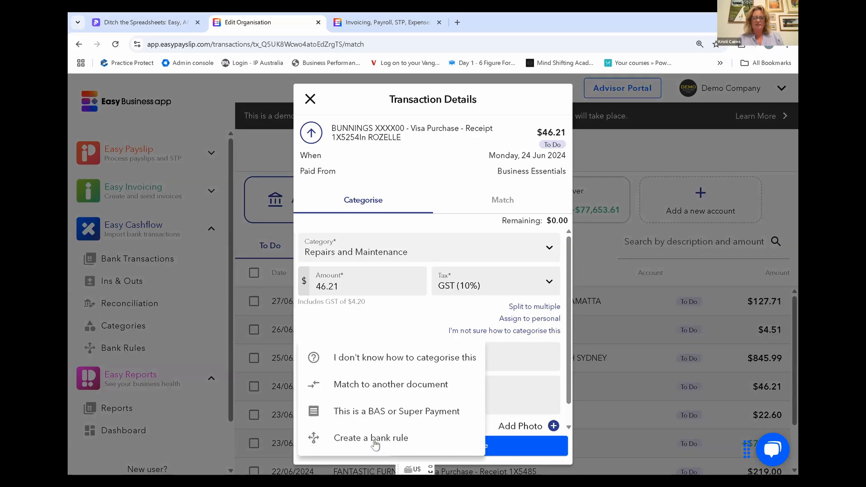
left_click(392, 363)
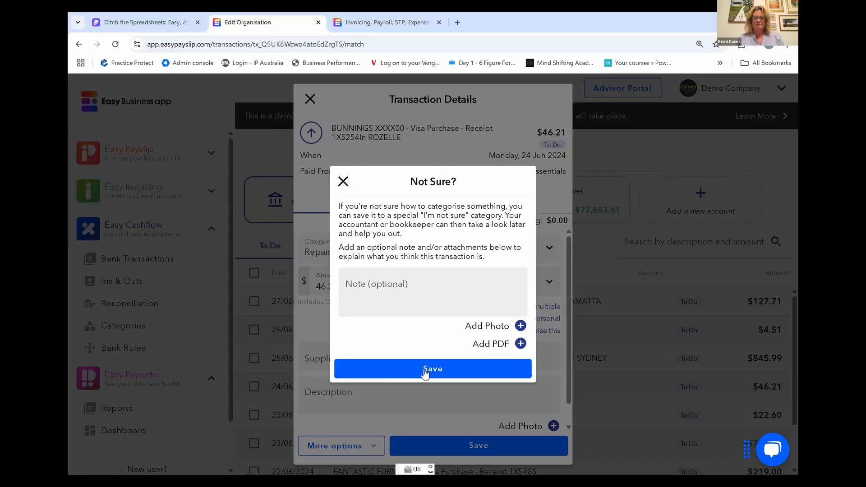
left_click(424, 372)
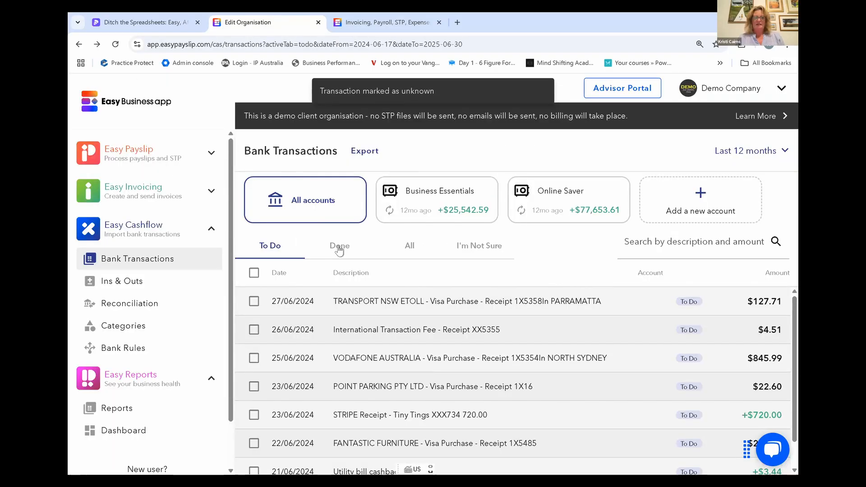
Review the bank transactions listed under I'm Not Sure, Done and All
left_click(475, 251)
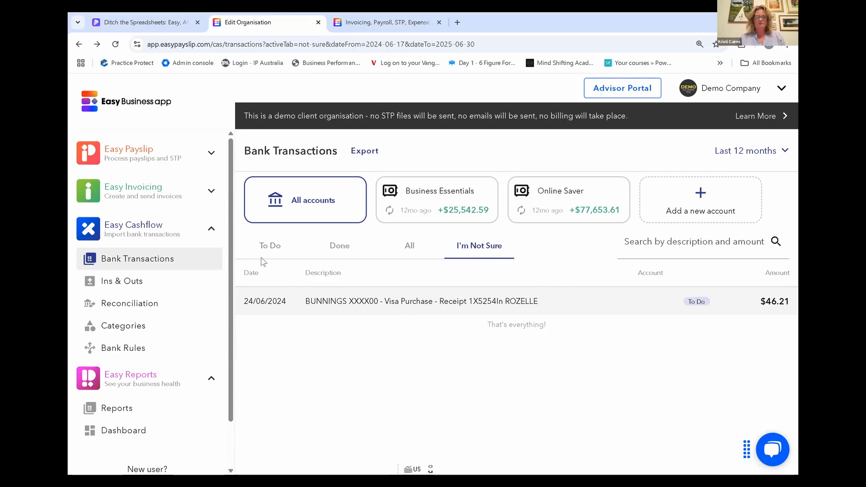
left_click(336, 250)
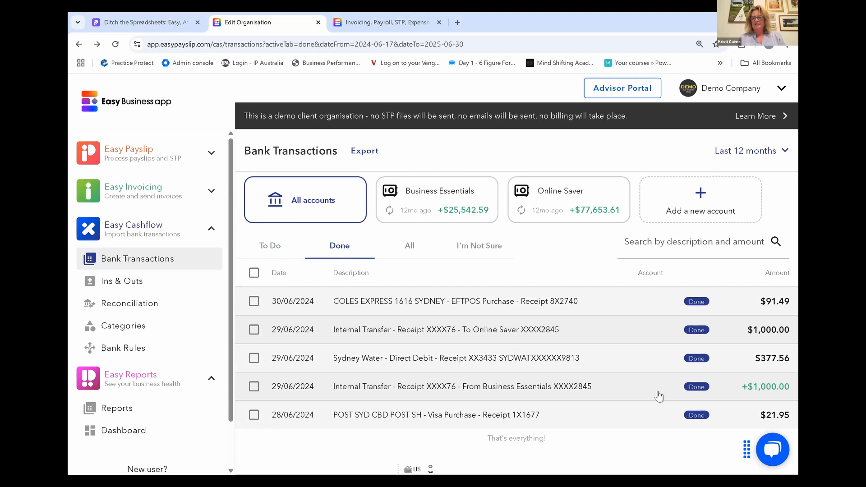
left_click(410, 248)
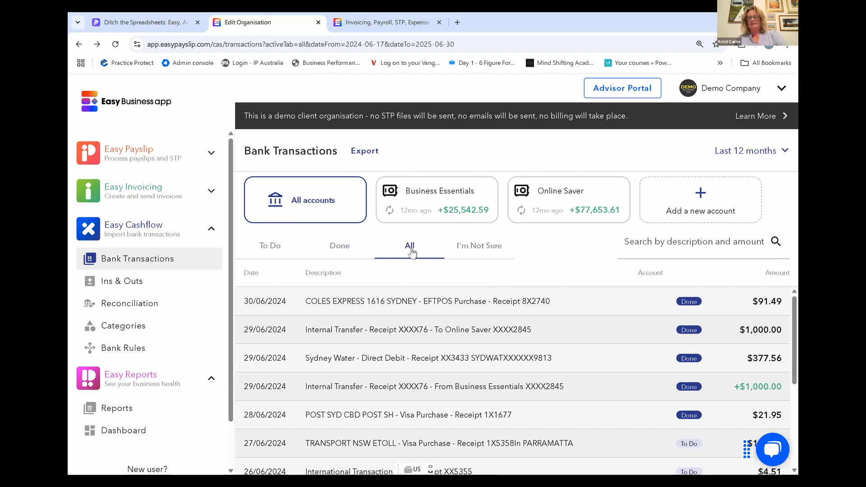
scroll(451, 297, "down", 1)
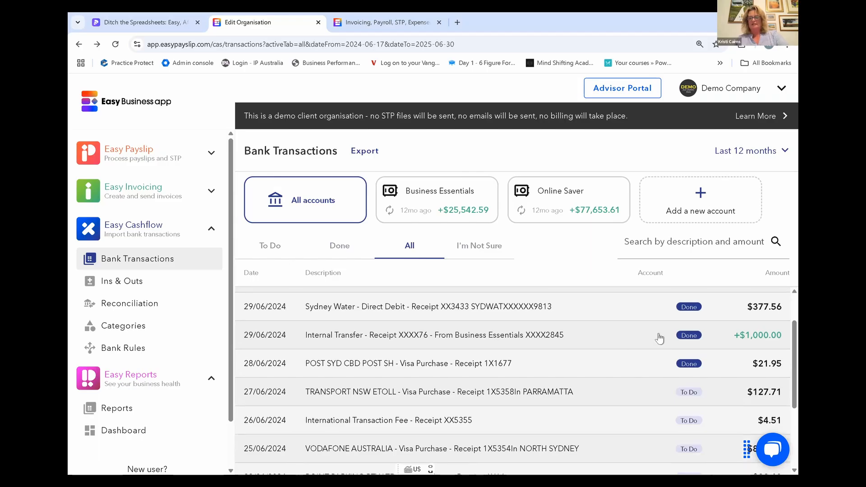
scroll(666, 344, "down", 2)
scroll(666, 344, "up", 4)
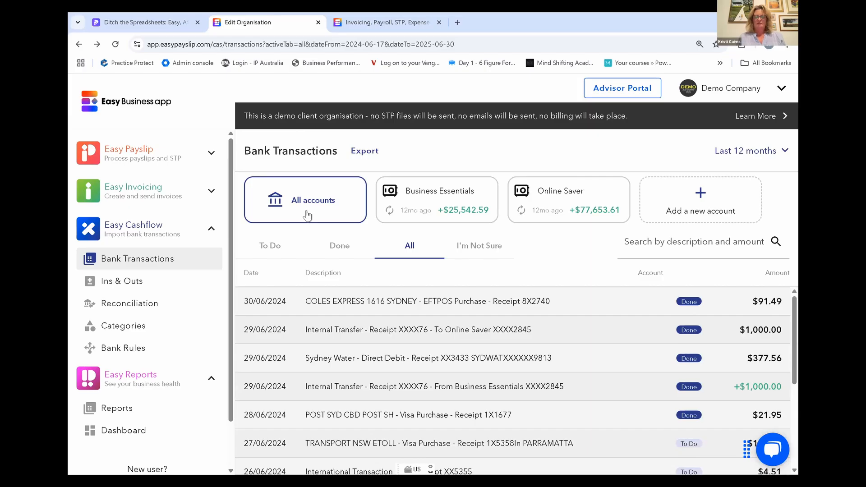
Filter the bank transactions to the Business Essentials account and view its account details, closing them without changes
left_click(446, 201)
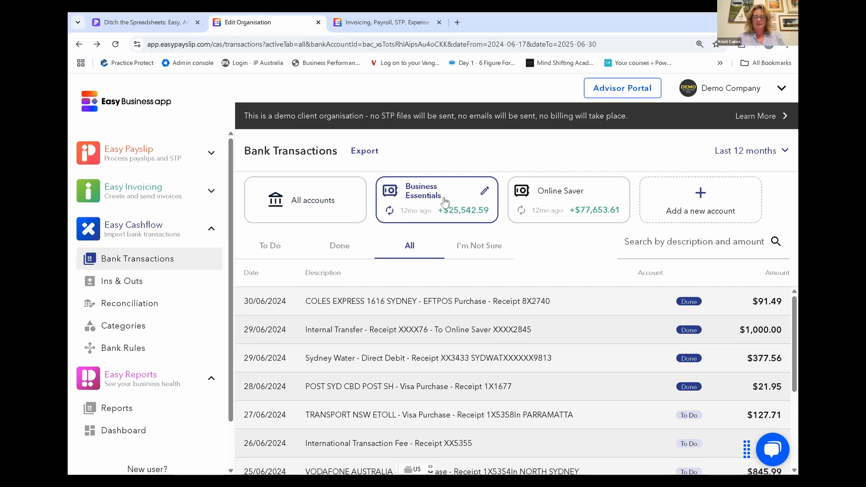
left_click(486, 194)
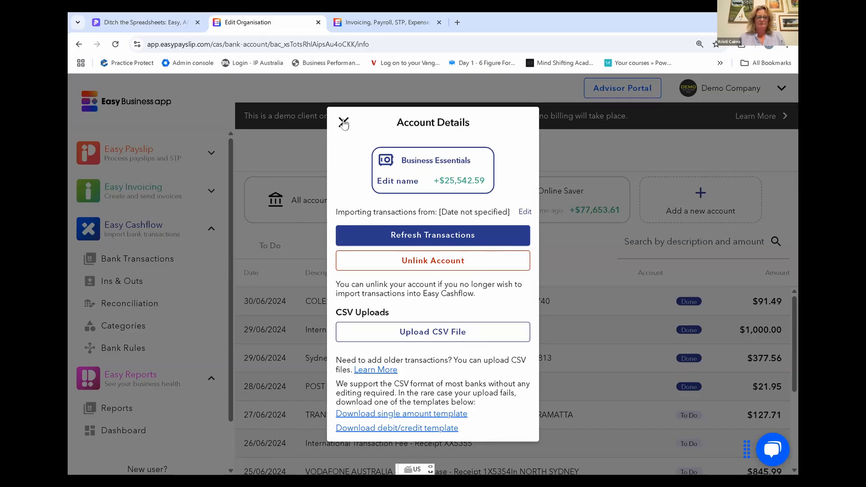
left_click(343, 123)
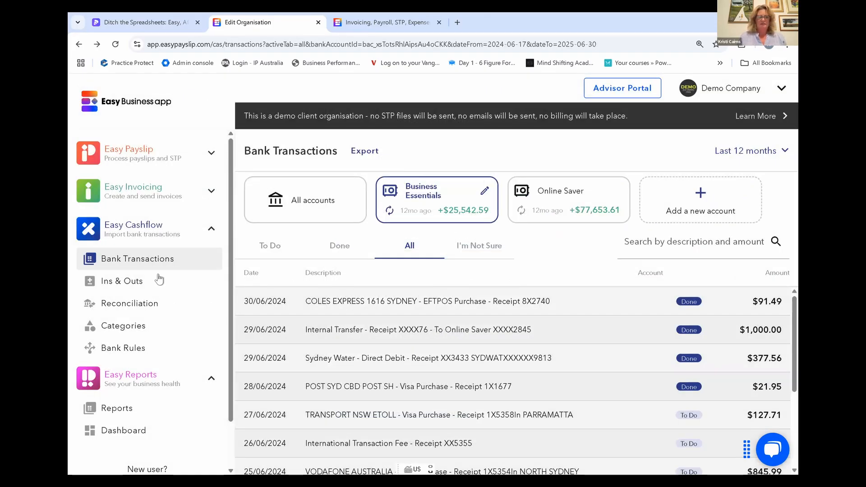
Rename the Clothing expense category as Uniforms and save it
left_click(138, 328)
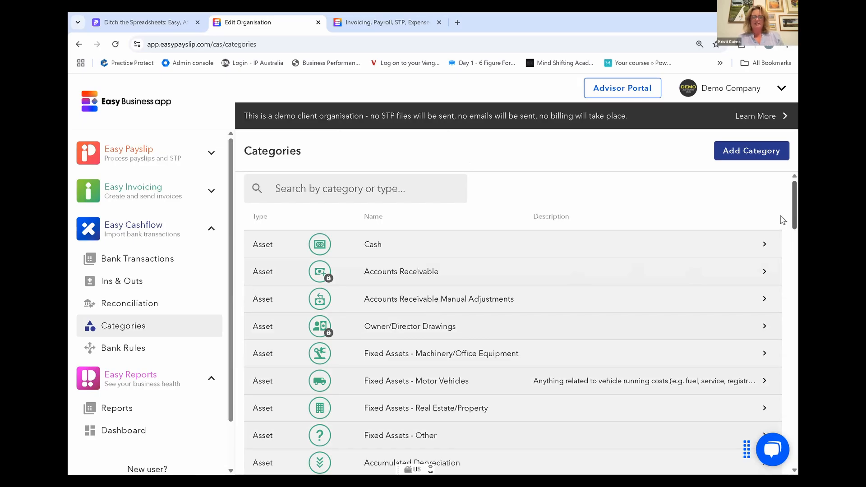
scroll(783, 243, "down", 8)
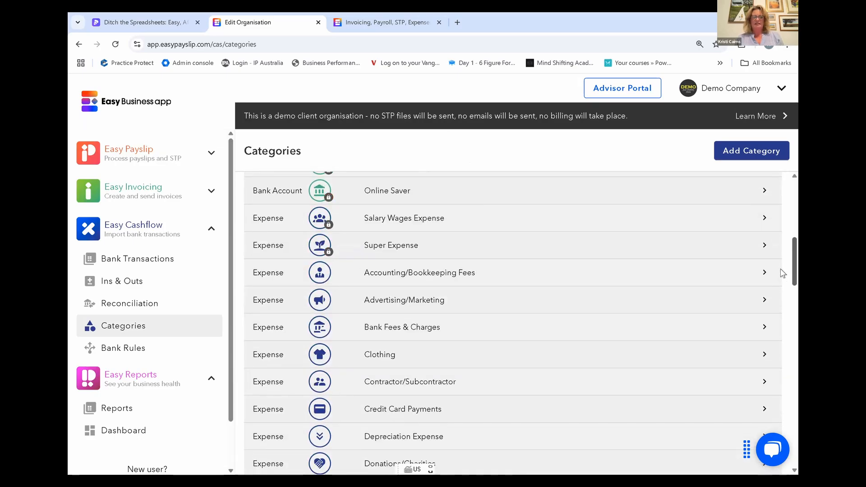
scroll(782, 273, "down", 1)
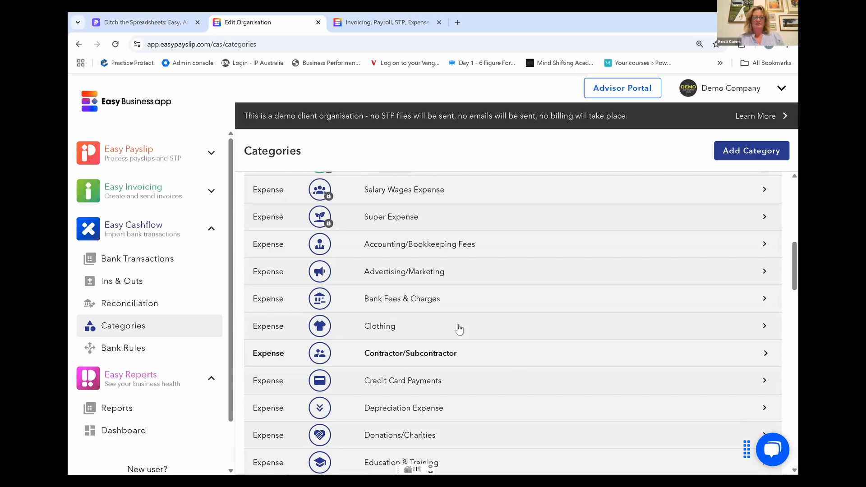
left_click(765, 330)
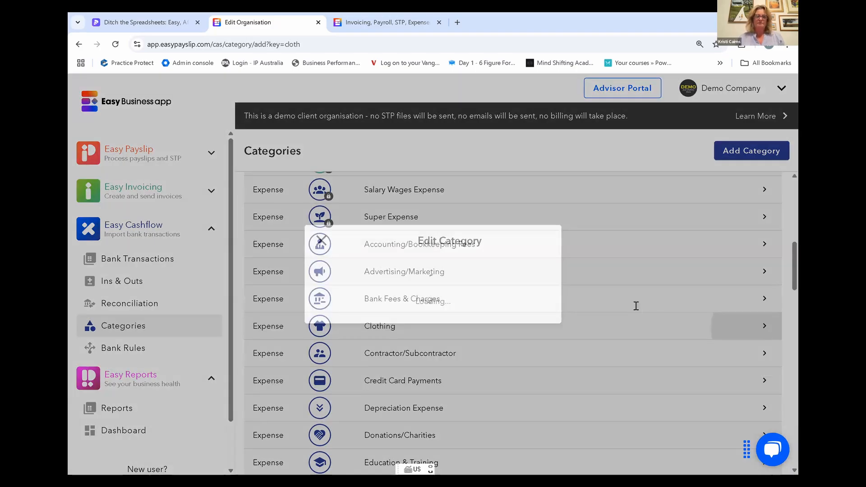
left_click(405, 246)
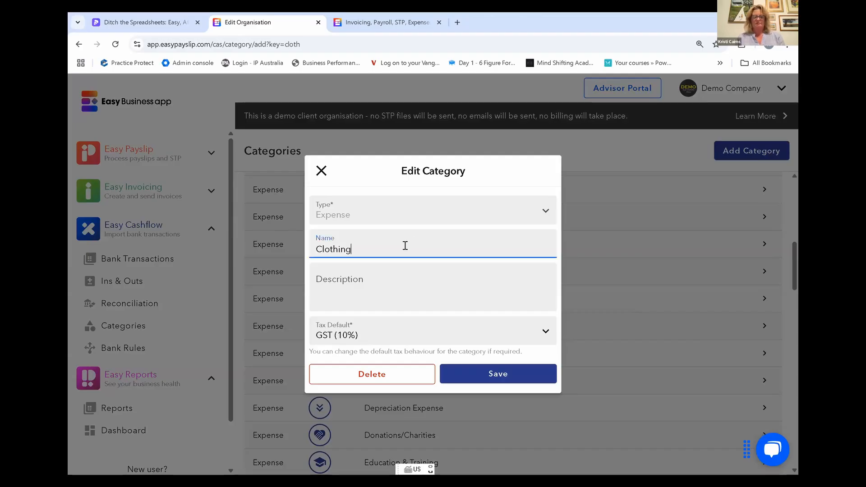
double_click(405, 245)
type("Unio")
key("BackSpace")
type("forms")
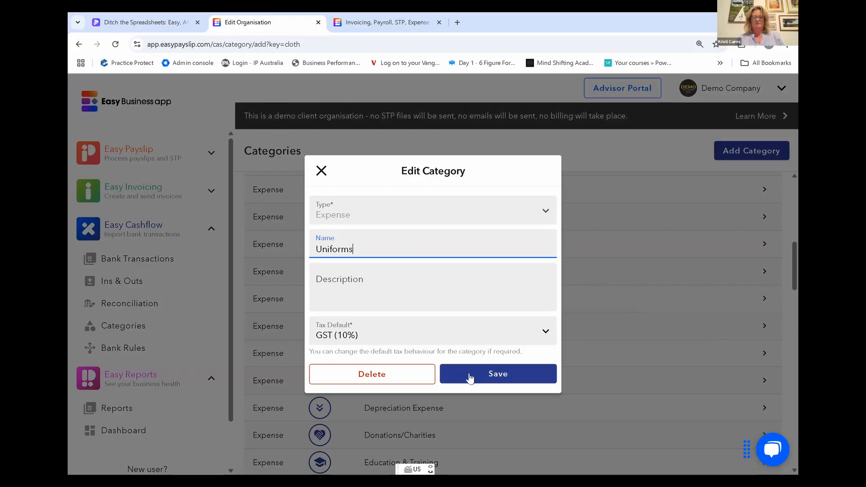
left_click(469, 378)
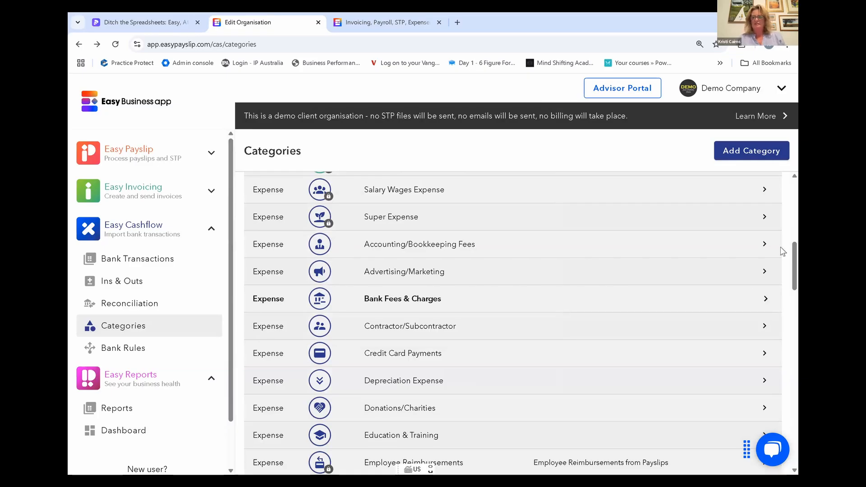
Add an Income category named Sales - Online, choose its default tax setting and save it
scroll(782, 270, "down", 12)
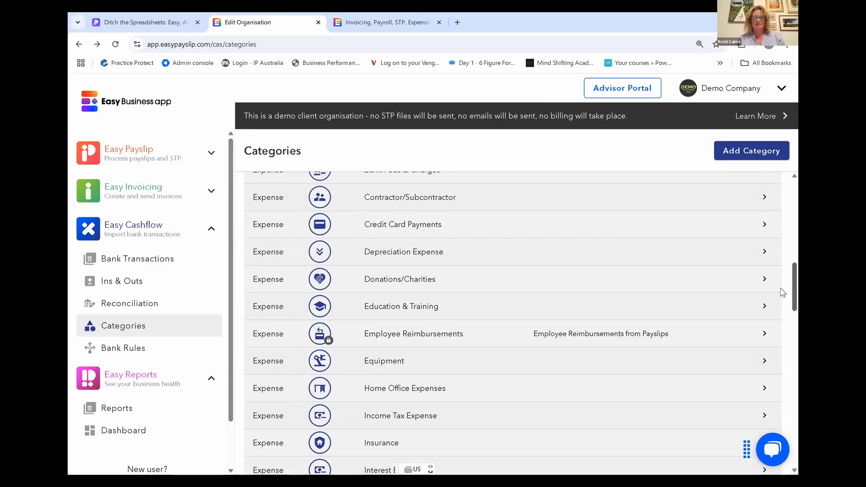
scroll(782, 351, "down", 3)
scroll(782, 379, "down", 2)
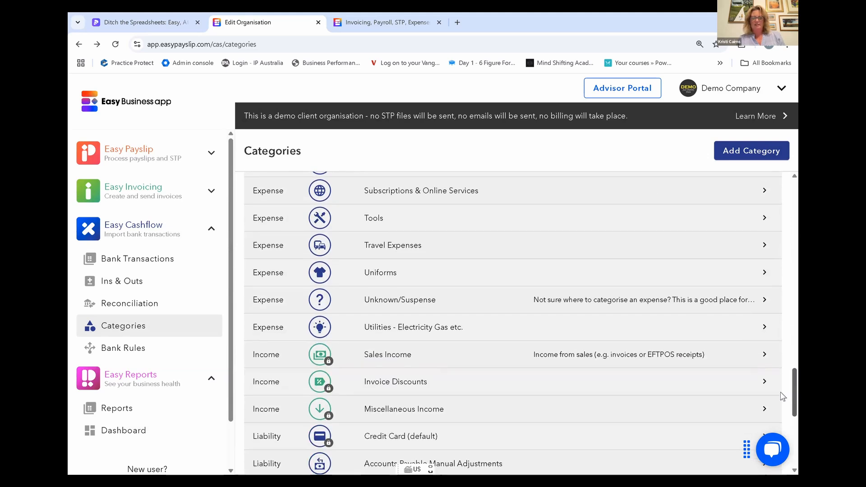
scroll(499, 332, "down", 2)
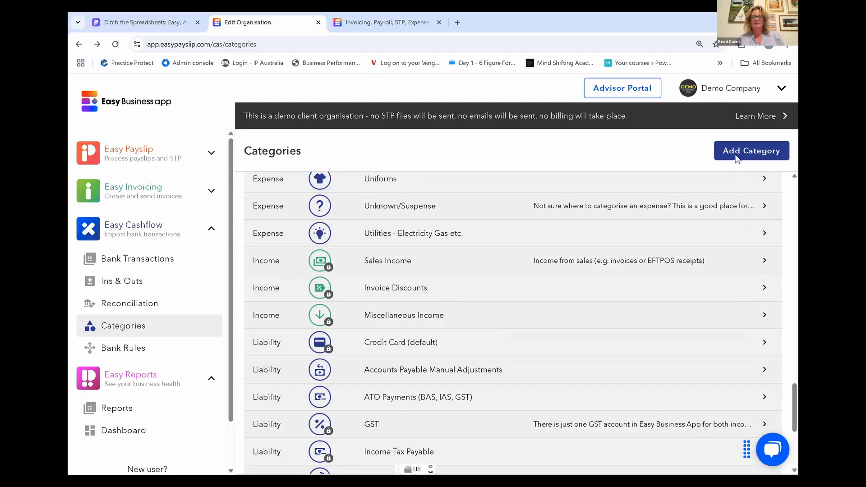
left_click(736, 155)
left_click(468, 219)
left_click(403, 262)
left_click(403, 249)
type("Sales - Online")
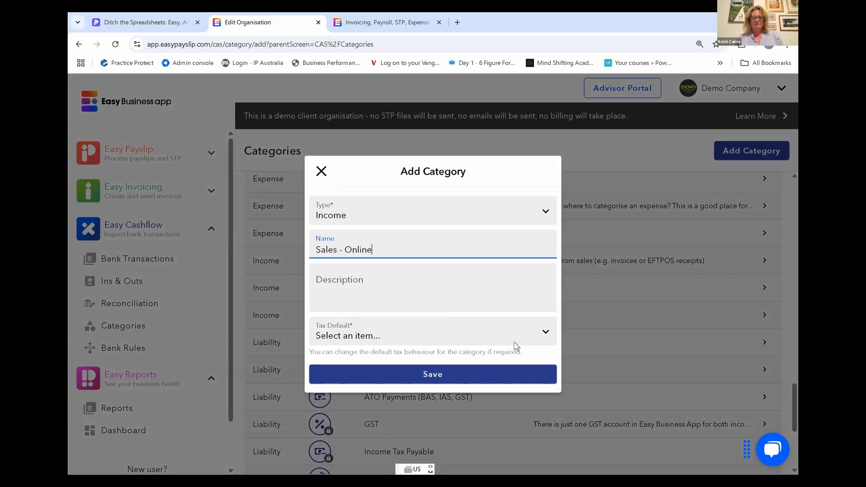
left_click(501, 342)
left_click(491, 369)
left_click(491, 371)
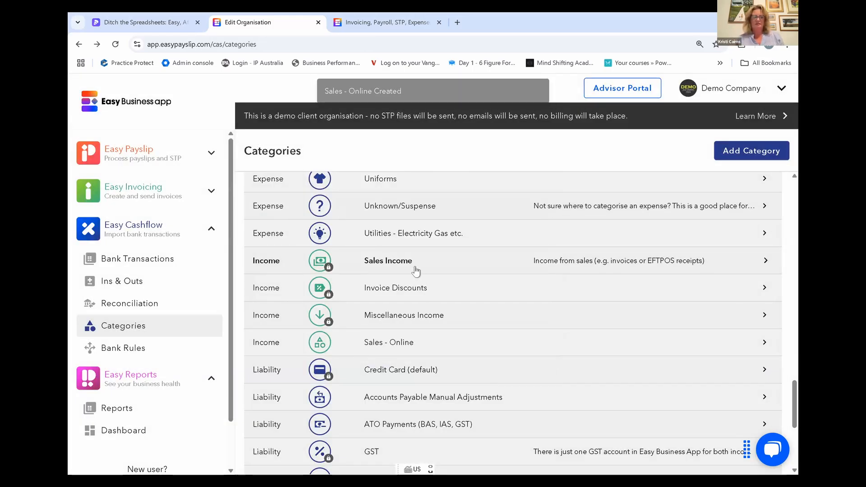
View the saved bank rules, then open the list of available reports under Easy Reports
left_click(120, 353)
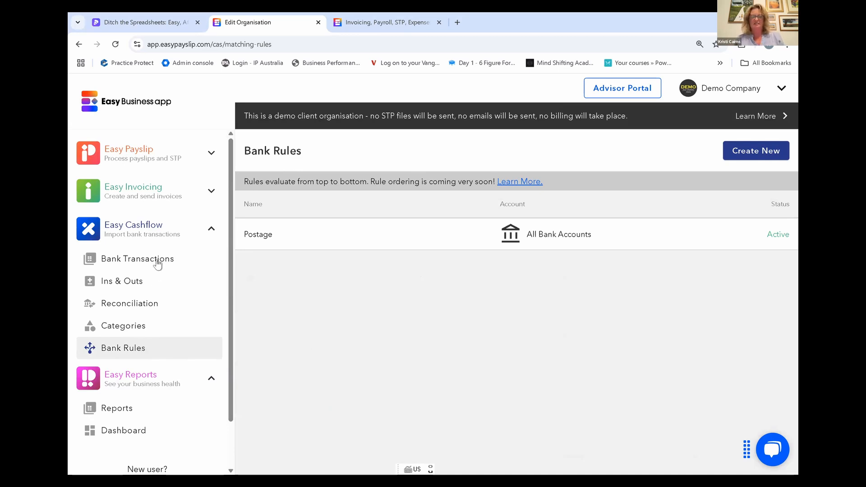
left_click(211, 232)
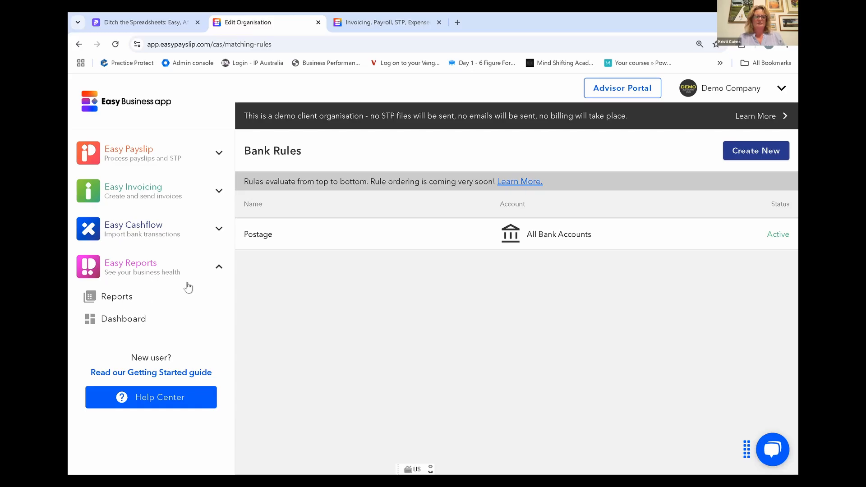
left_click(123, 301)
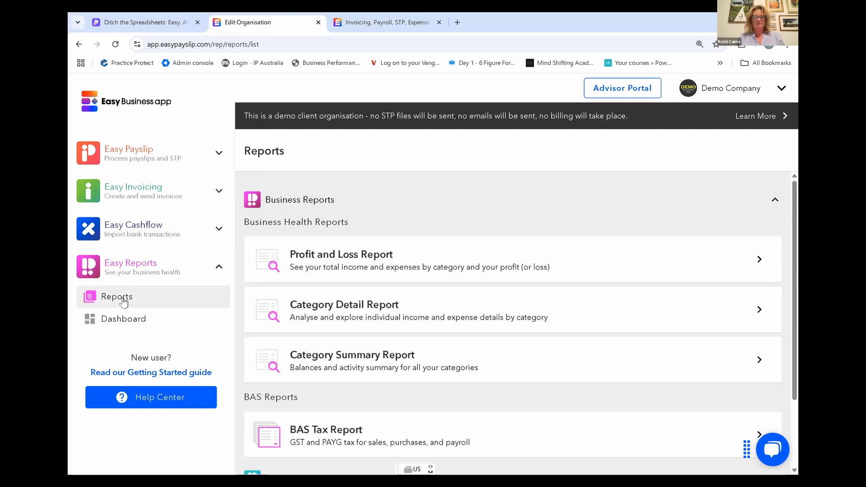
Open the Profit and Loss Report and try to move its filter dates back to 2023 and 2024, then return to the report list
left_click(394, 271)
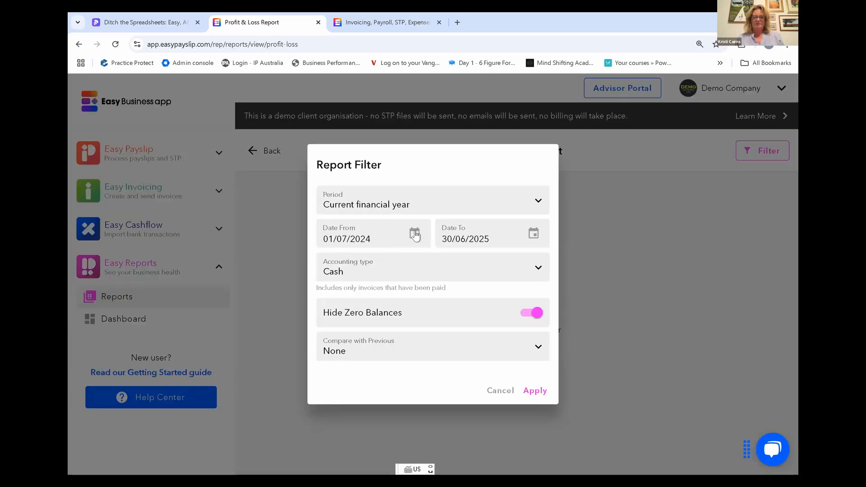
left_click(415, 234)
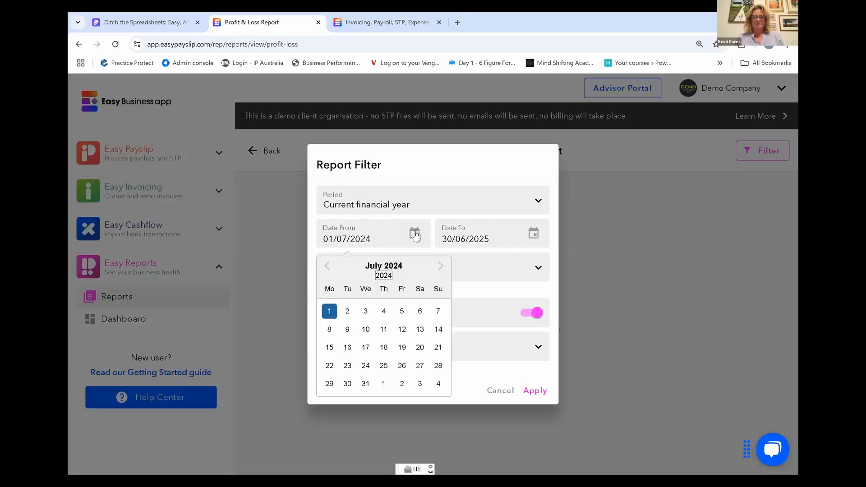
left_click(384, 275)
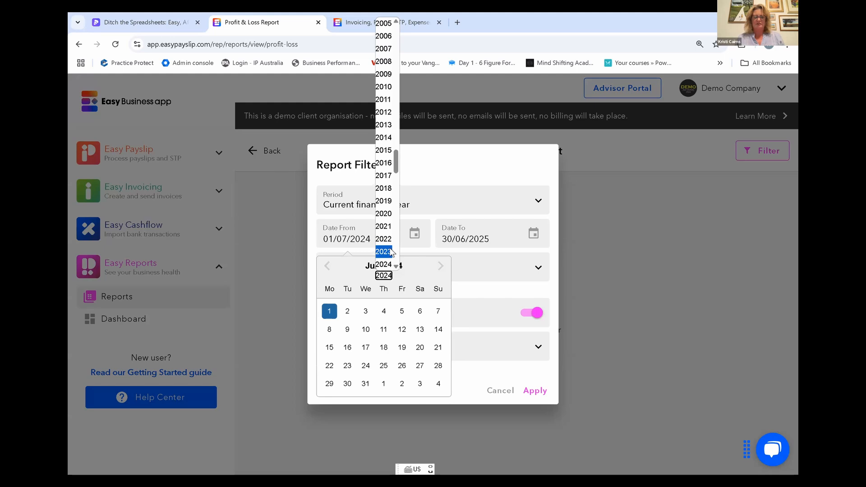
left_click(512, 244)
left_click(513, 242)
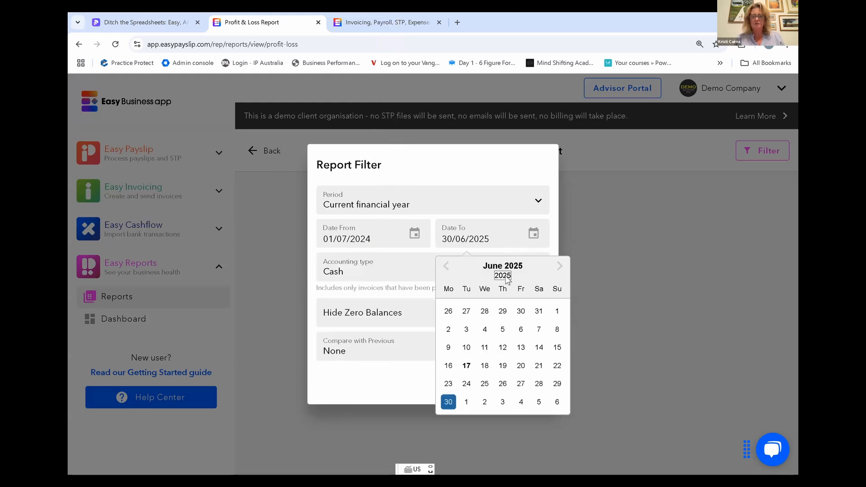
left_click(506, 276)
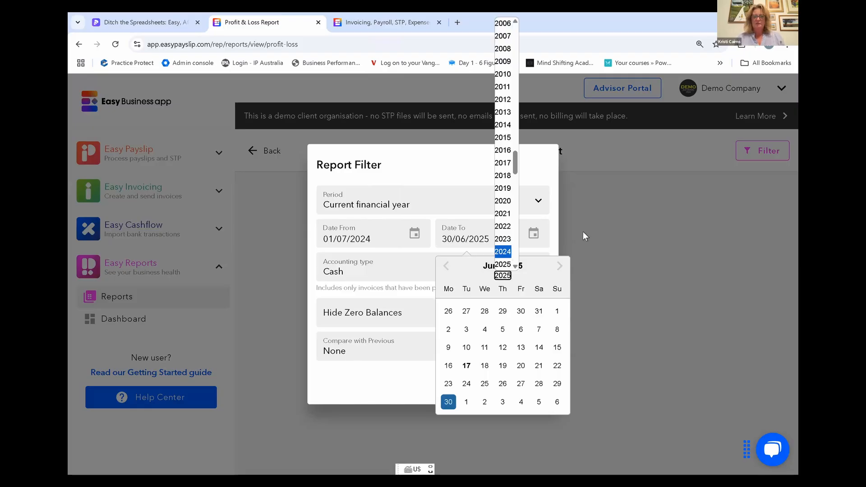
left_click(582, 245)
left_click(607, 244)
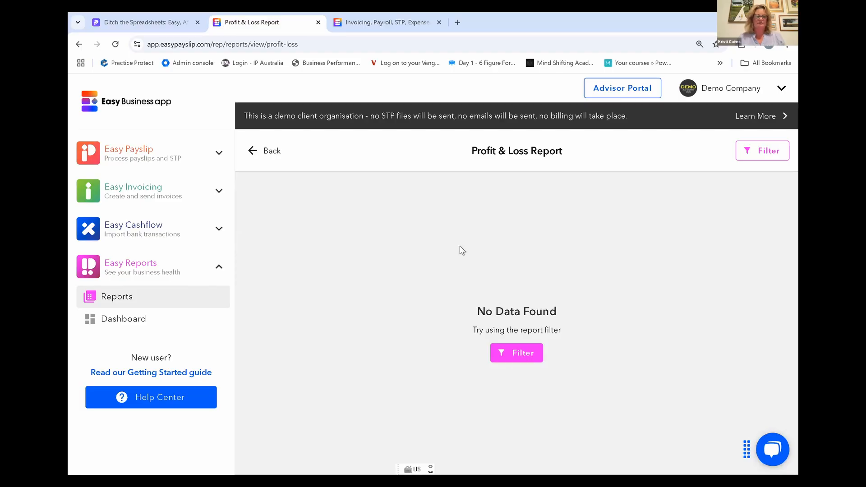
left_click(255, 150)
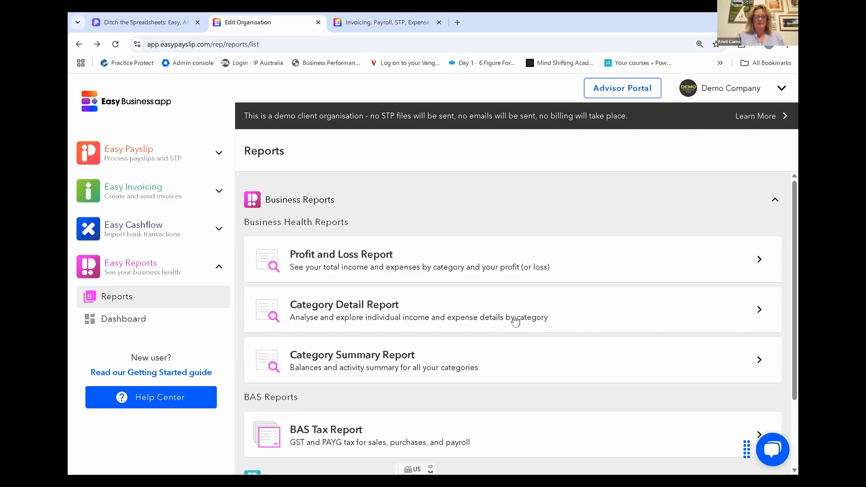
Review the reports available under BAS Reports, For Advisors, Invoice Reports and Payroll Reports
scroll(515, 322, "down", 2)
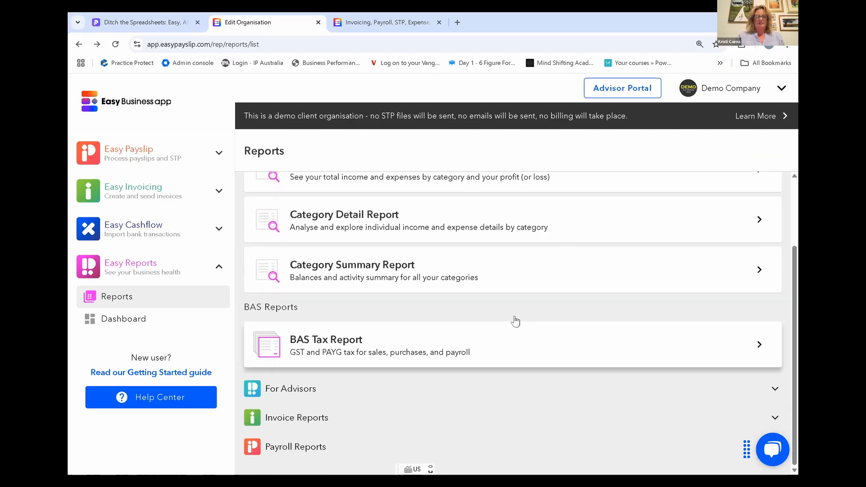
left_click(312, 392)
scroll(312, 395, "down", 3)
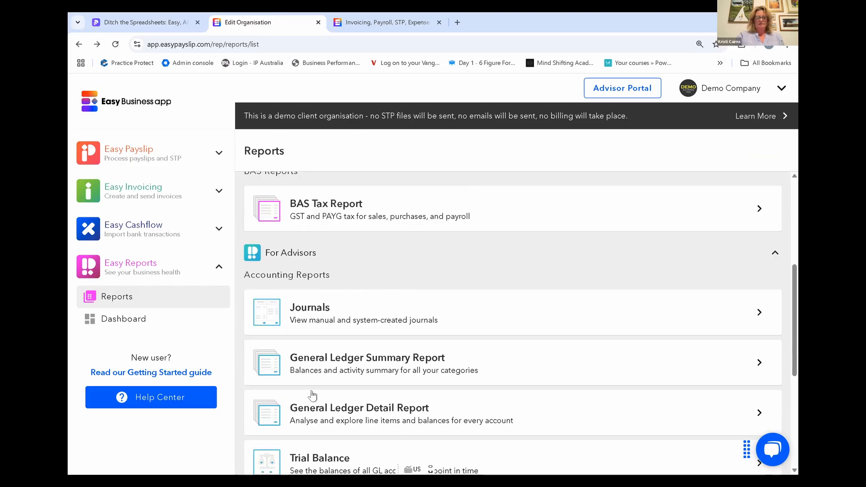
scroll(312, 395, "down", 3)
scroll(313, 395, "down", 3)
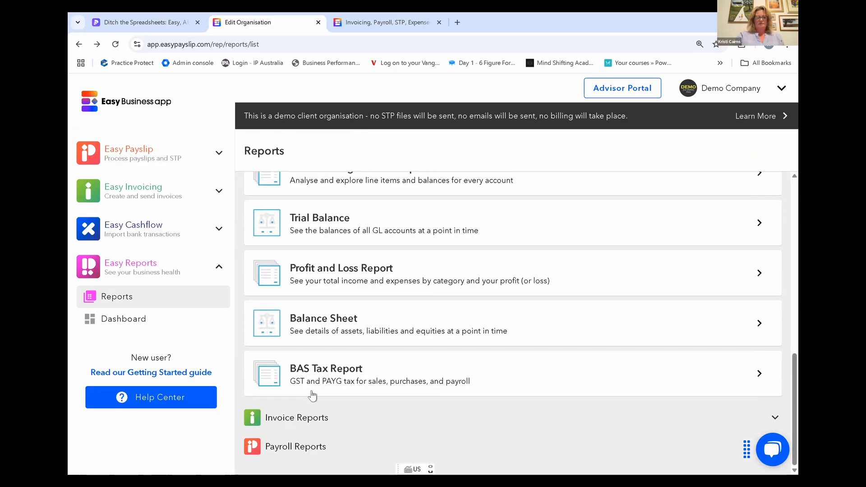
left_click(277, 421)
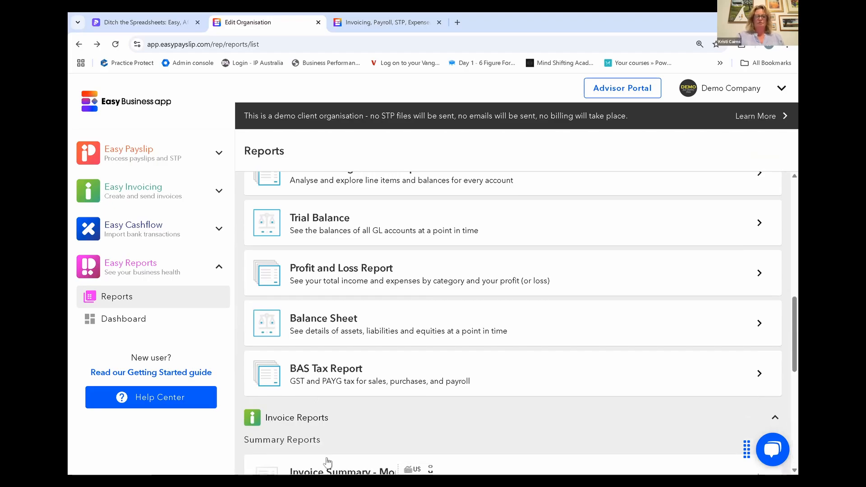
scroll(328, 462, "down", 9)
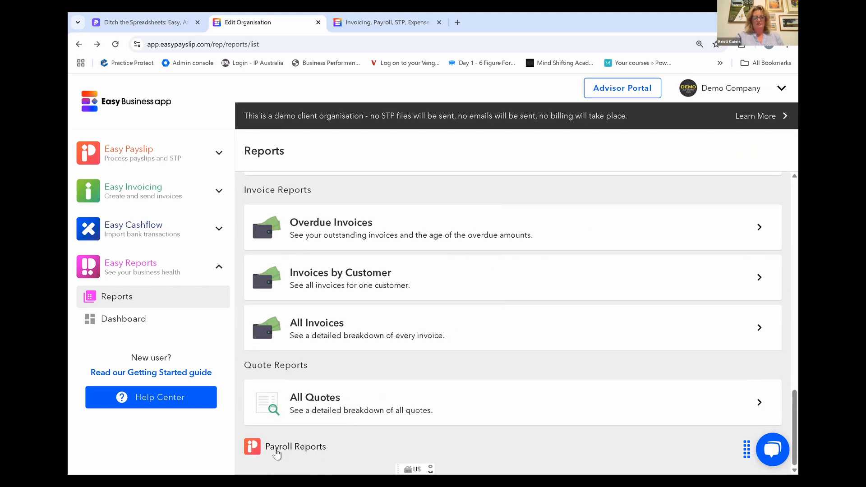
left_click(277, 451)
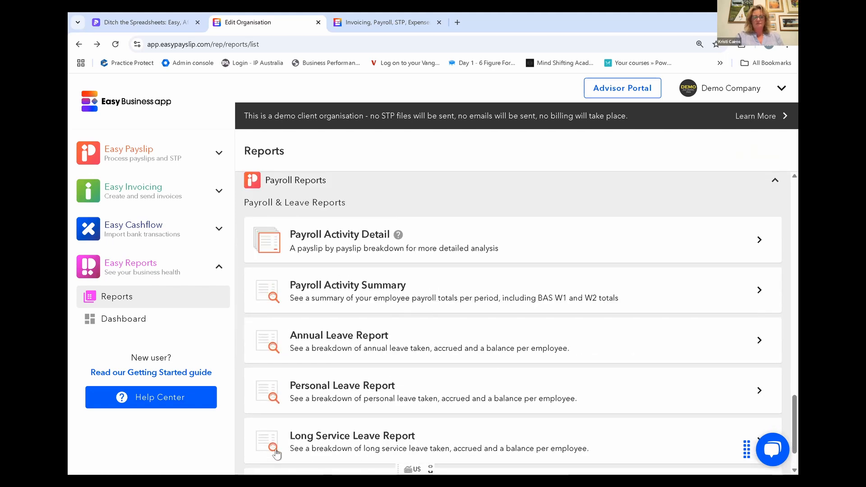
scroll(277, 452, "down", 1)
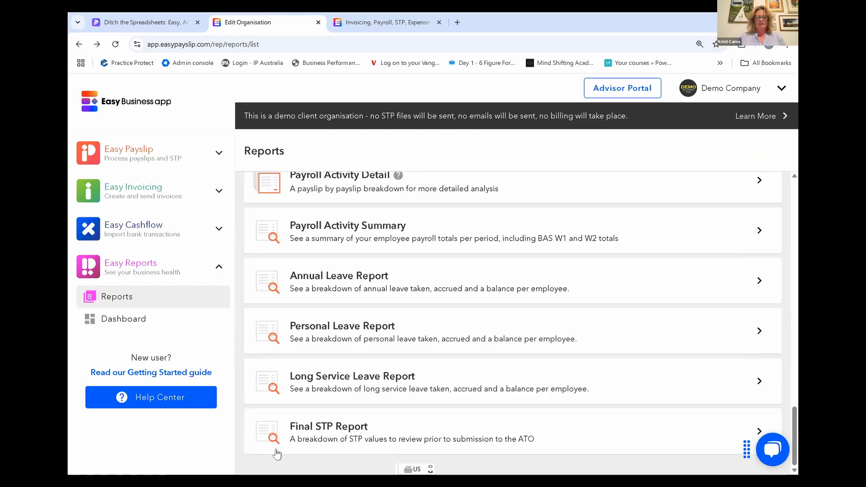
Open the Easy Invoicing dashboard to view the invoice totals and recent activity
left_click(218, 271)
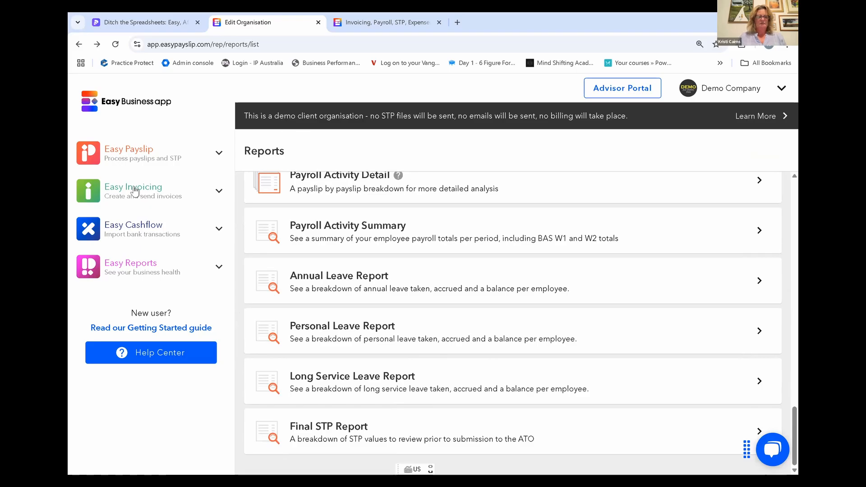
left_click(134, 190)
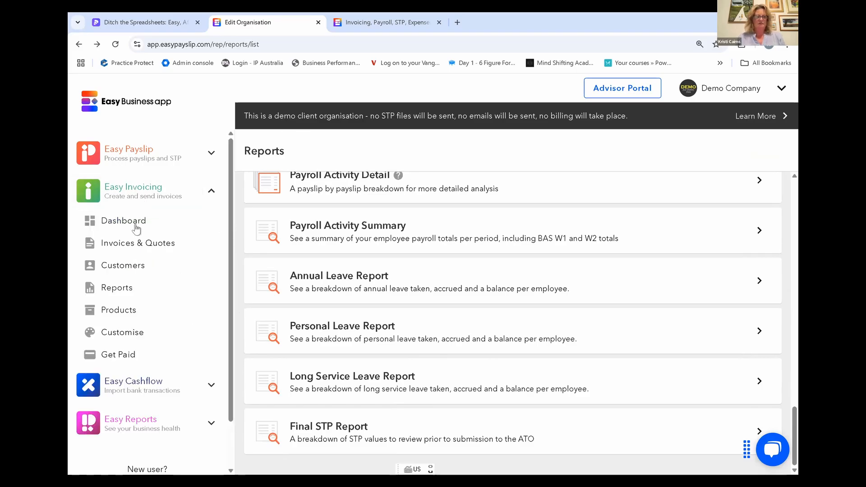
left_click(135, 223)
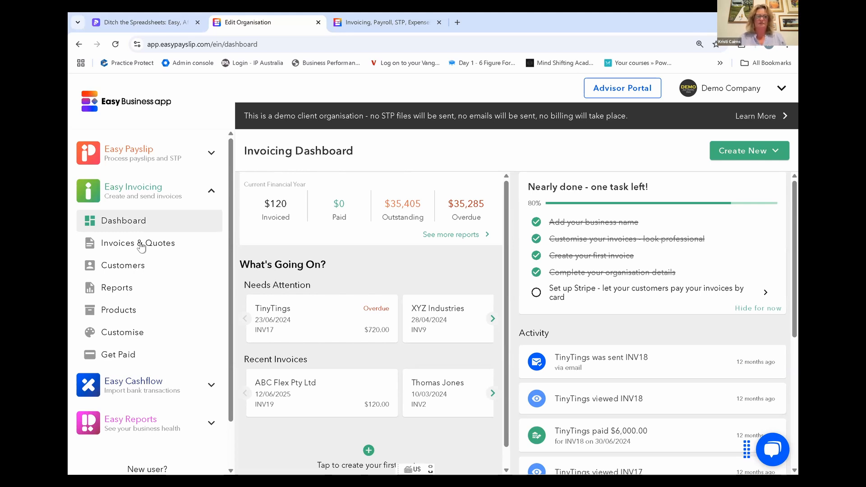
Customise the invoice design with the Chill template and the amber-yellow colour
left_click(131, 336)
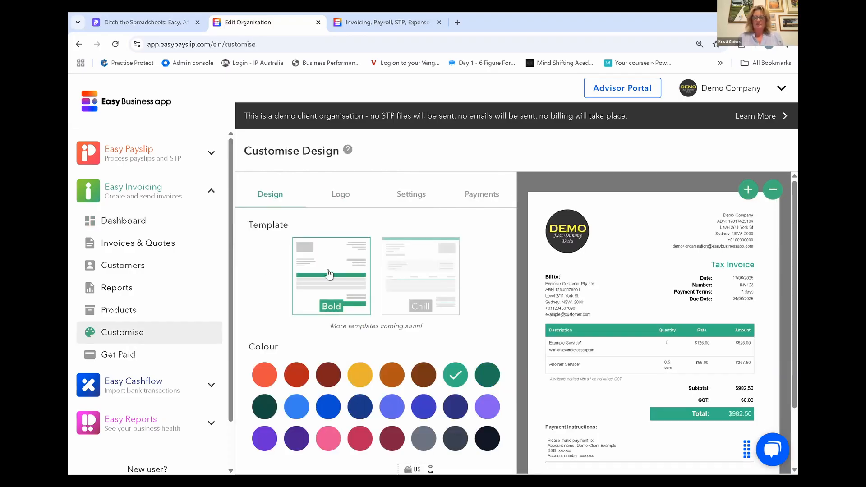
left_click(417, 276)
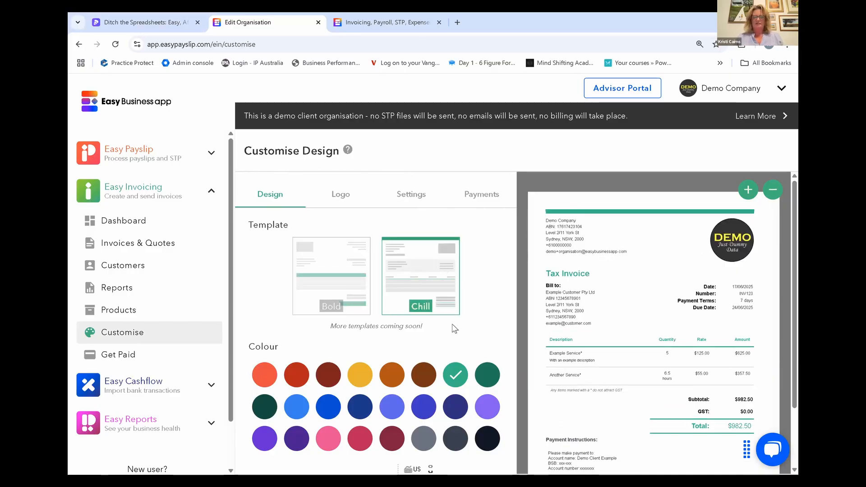
left_click(360, 375)
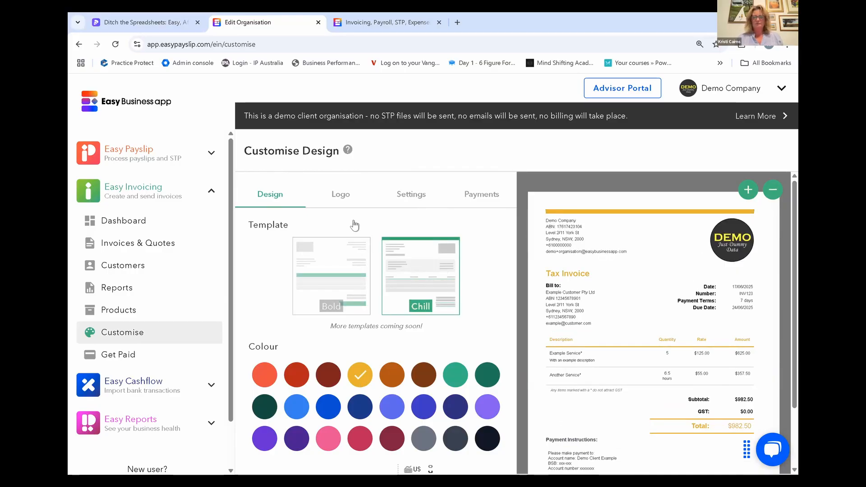
Review the invoice logo, settings and payment options, including the Stripe setup information for card payments
left_click(341, 200)
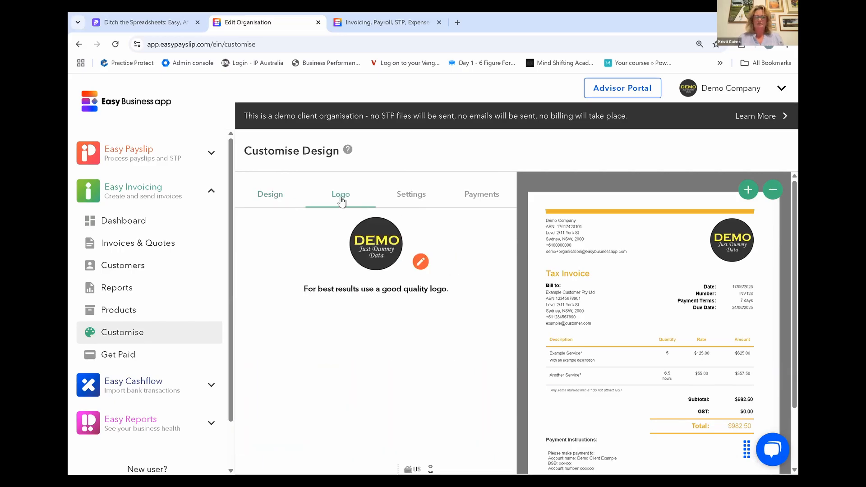
left_click(411, 198)
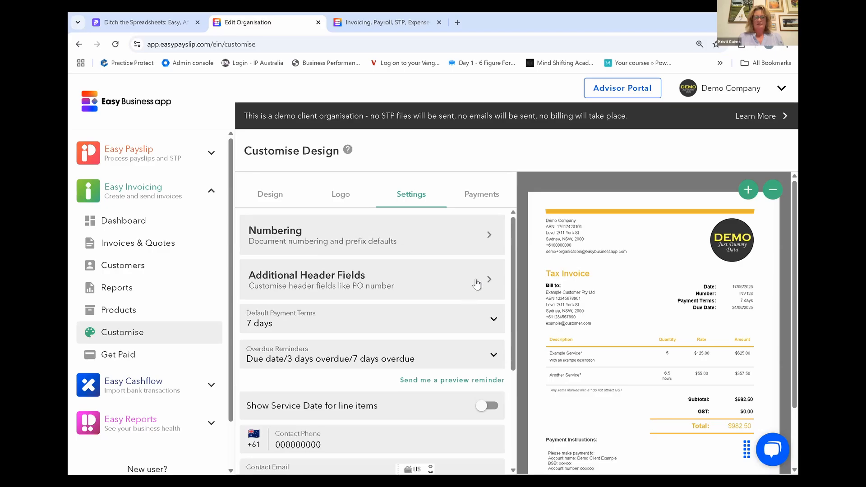
left_click(493, 197)
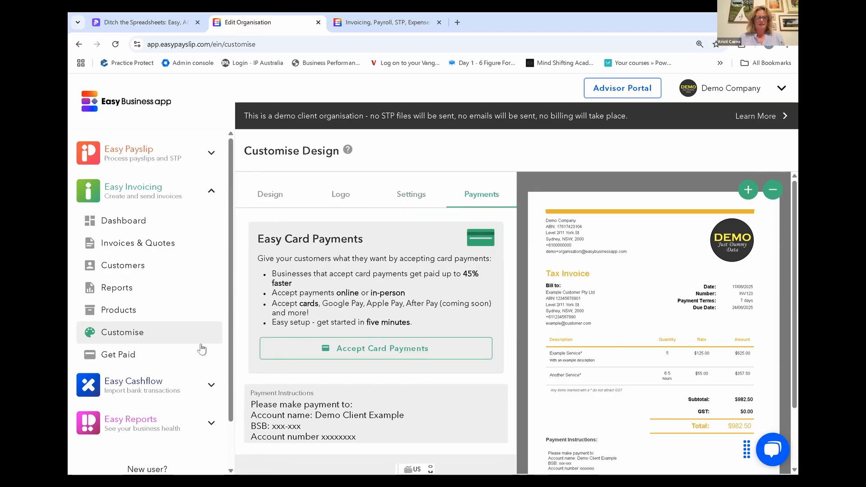
left_click(122, 357)
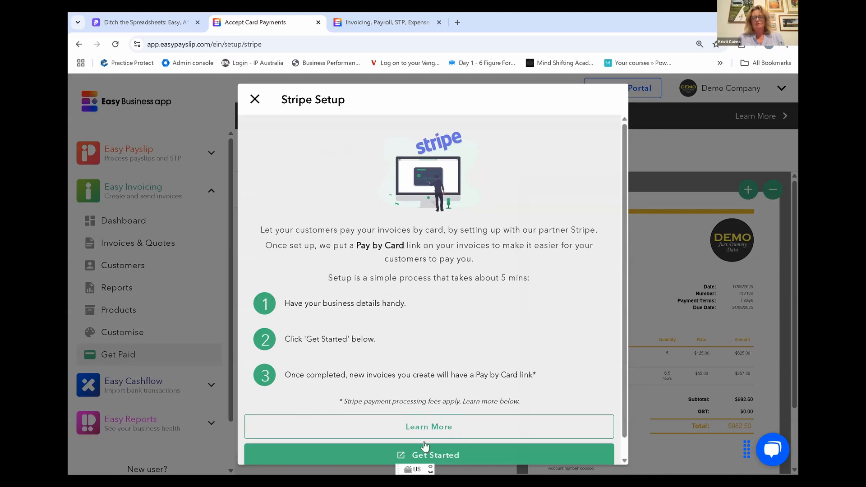
left_click(255, 100)
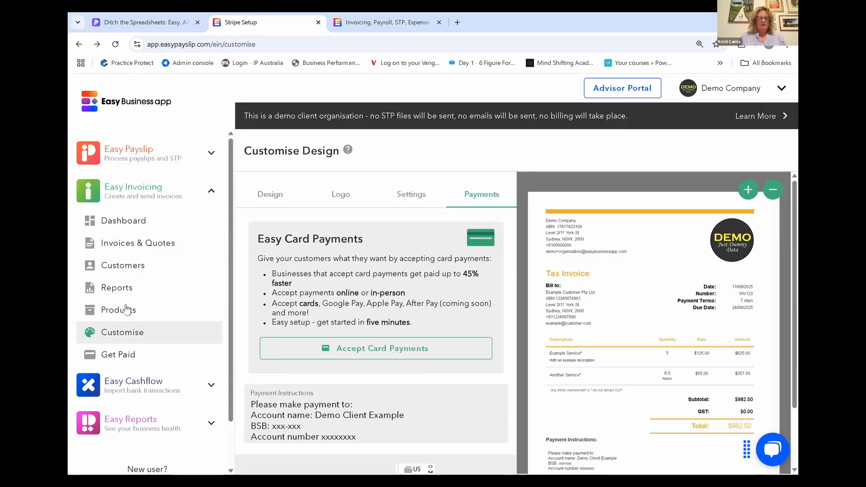
View the products and services list and the details of the Equipment Servicing product
left_click(127, 318)
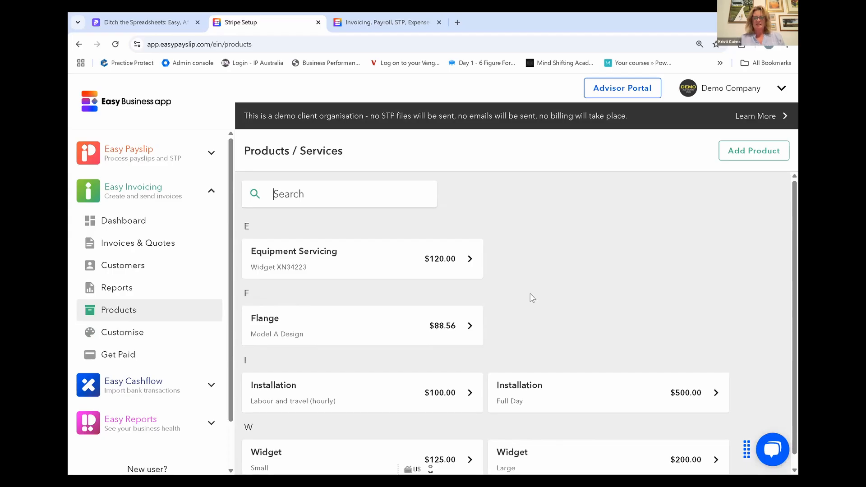
left_click(438, 261)
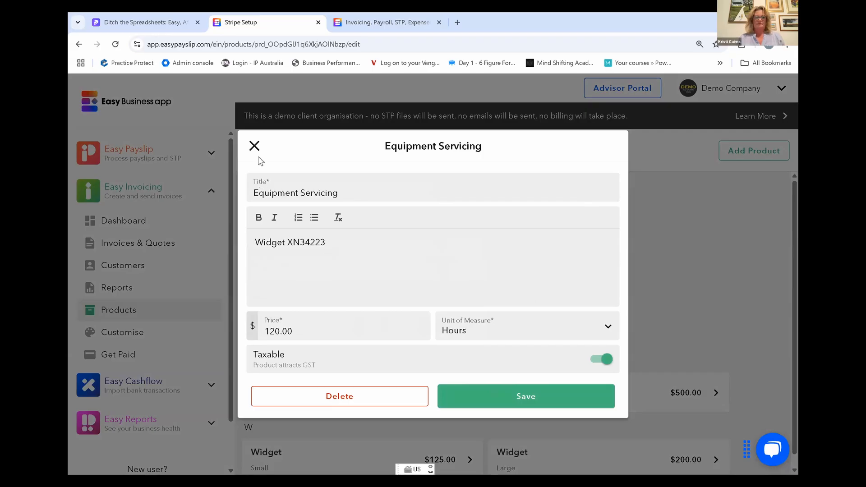
left_click(229, 180)
Review the ABC Flex Pty Ltd customer record, its edit form and activity, then open the Invoices & Quotes list
left_click(134, 268)
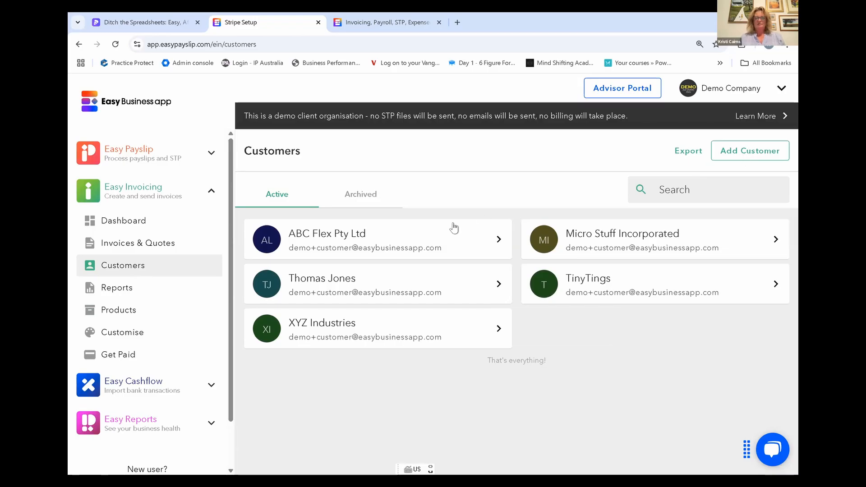
left_click(421, 238)
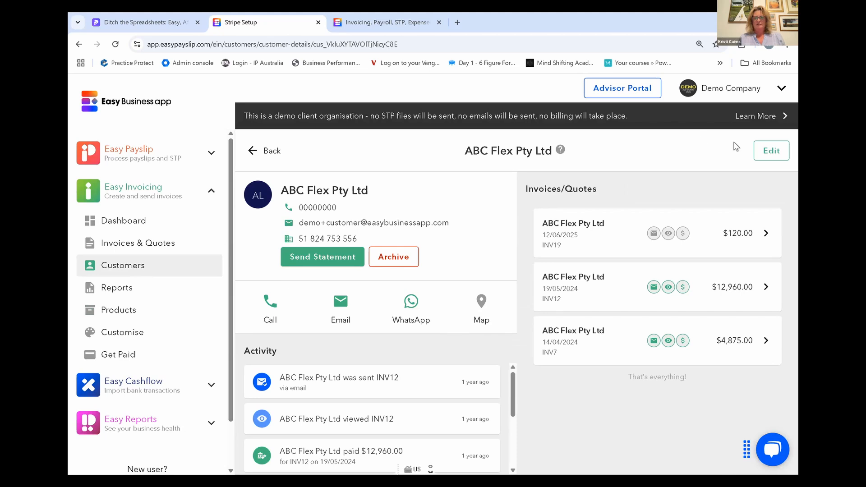
left_click(762, 151)
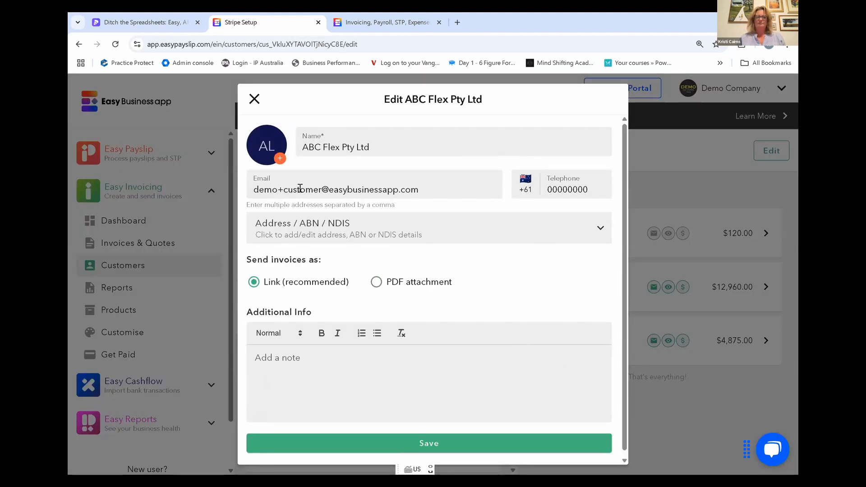
left_click(255, 100)
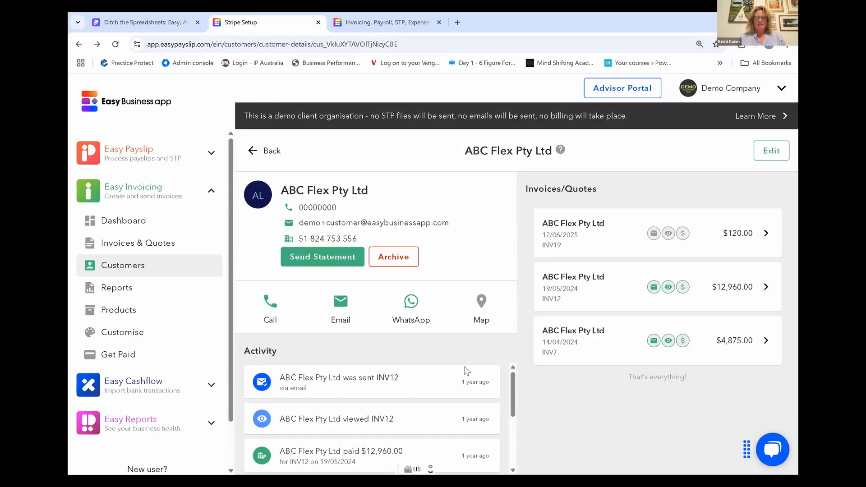
scroll(469, 355, "down", 3)
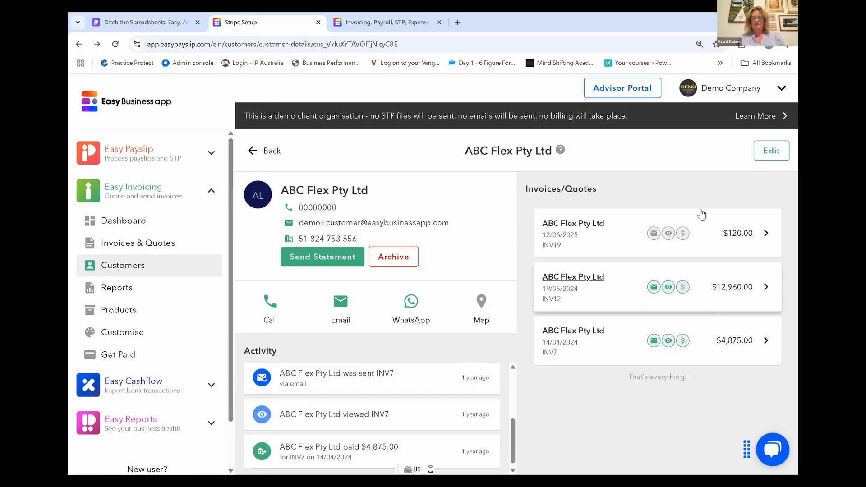
left_click(136, 251)
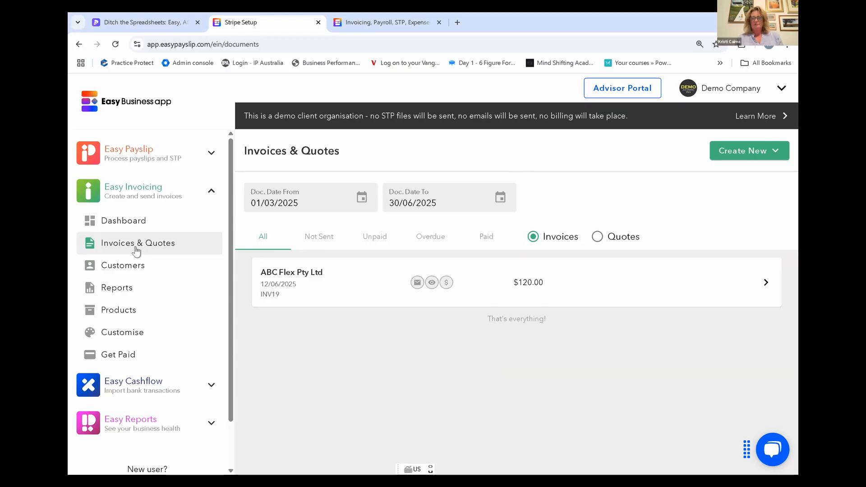
Create a new invoice billed to the existing customer ABC Flex Pty Ltd
left_click(738, 158)
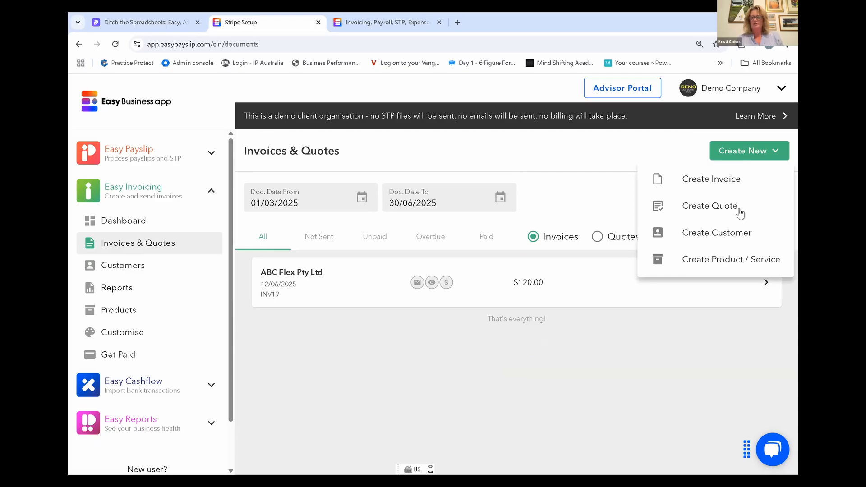
left_click(715, 180)
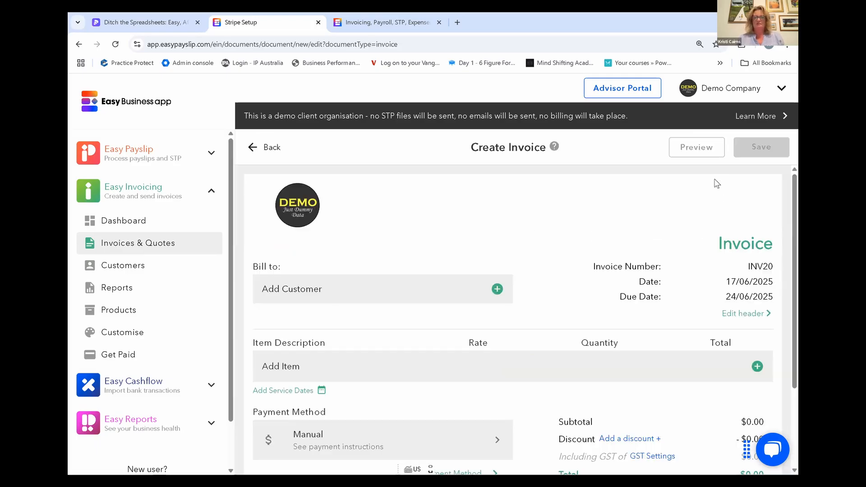
left_click(454, 287)
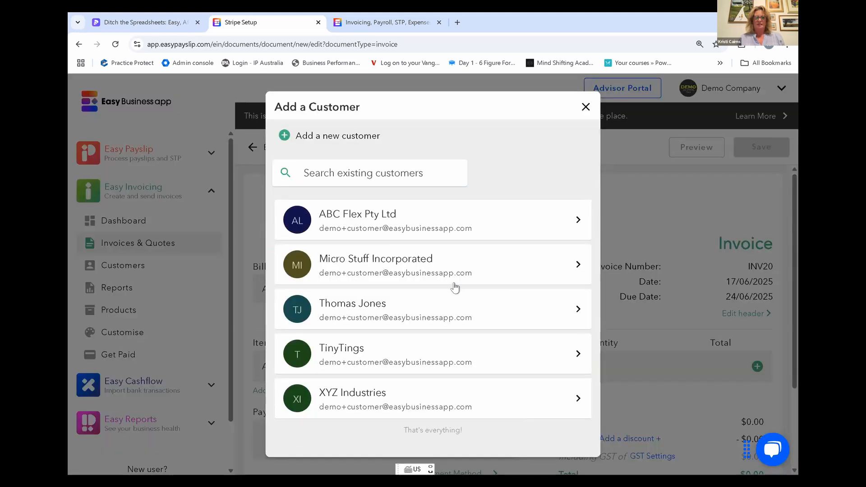
left_click(376, 217)
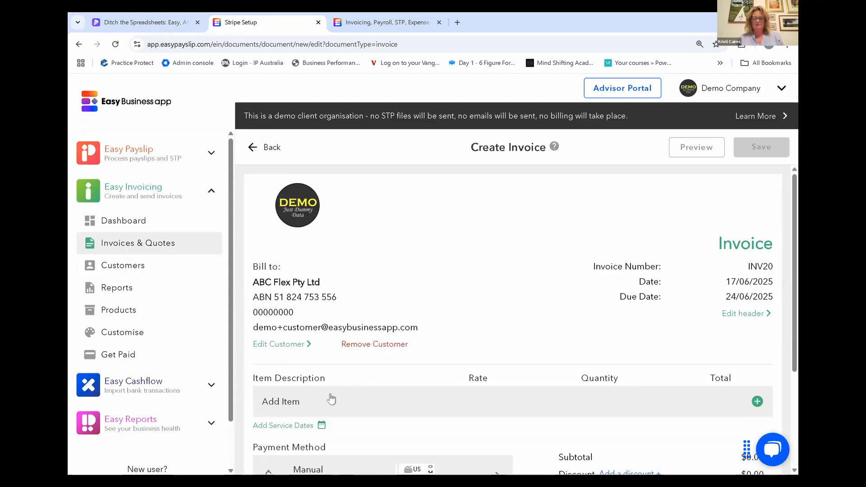
Add the Equipment Servicing item to the invoice with its price set to 200 and a quantity of 1 hour
scroll(332, 399, "down", 2)
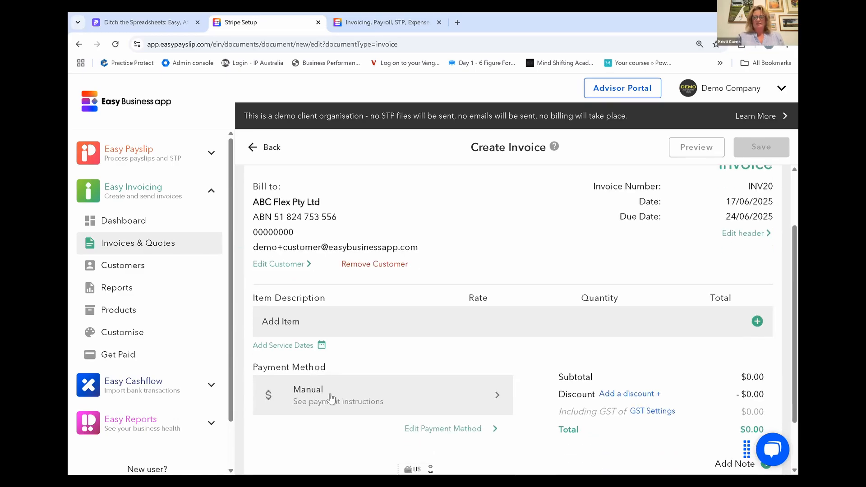
scroll(299, 338, "up", 1)
left_click(299, 337)
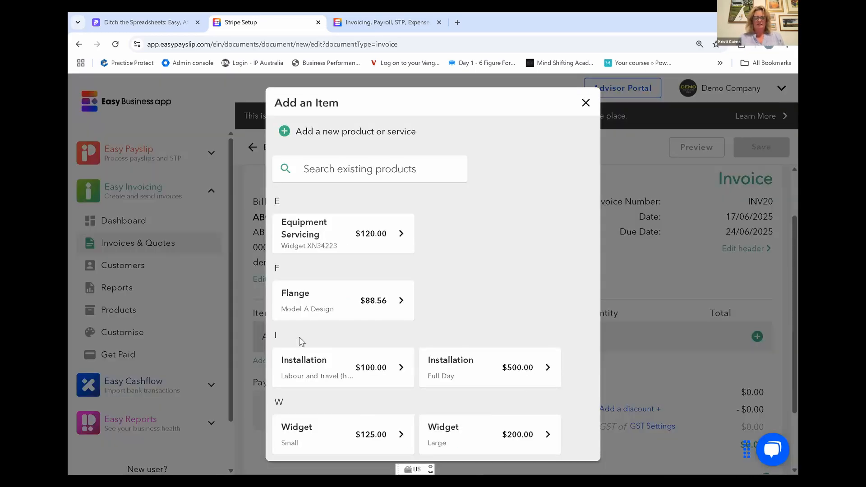
left_click(325, 234)
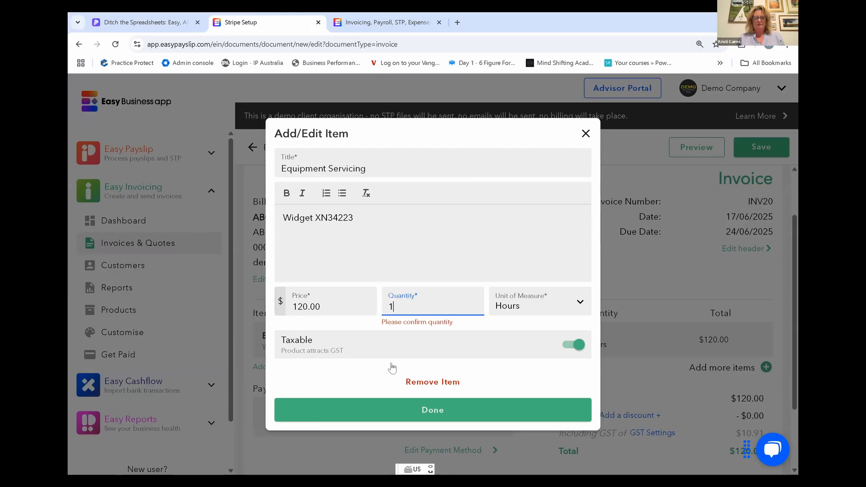
left_click(328, 303)
key("BackSpace")
key("BackSpace")
key("BackSpace")
type("200")
key("Tab")
left_click(444, 419)
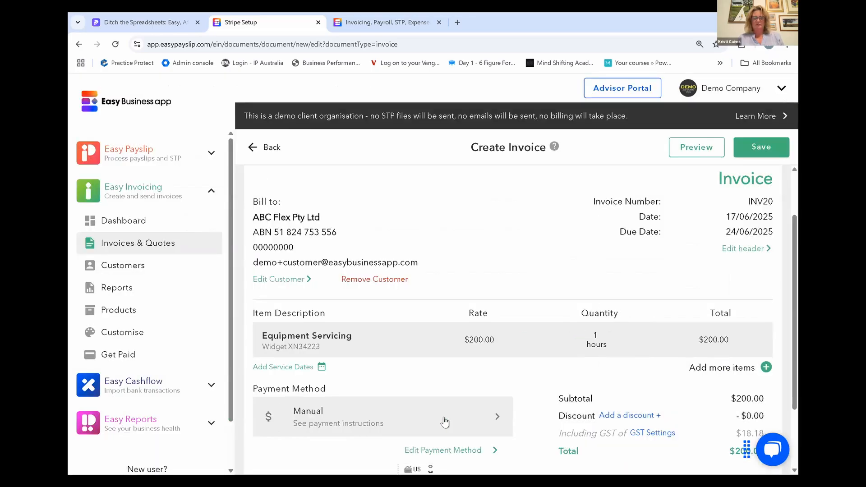
Check the invoice's payment method and payment instructions without changing them
scroll(444, 422, "down", 2)
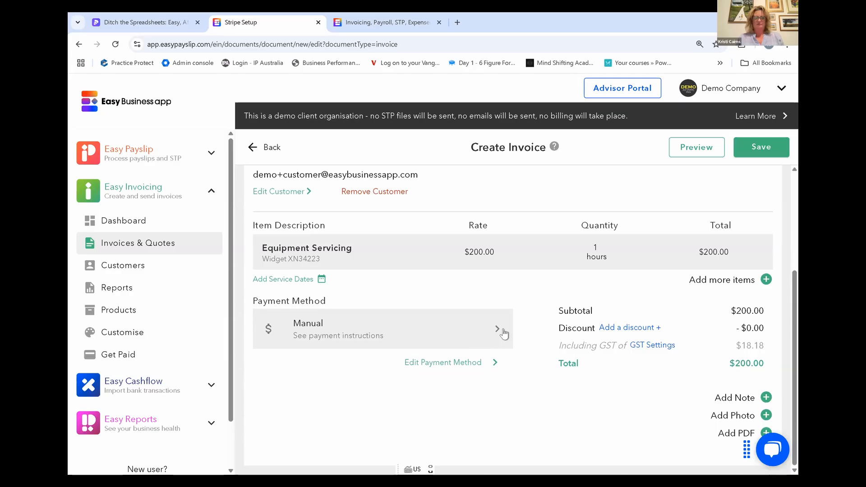
left_click(503, 333)
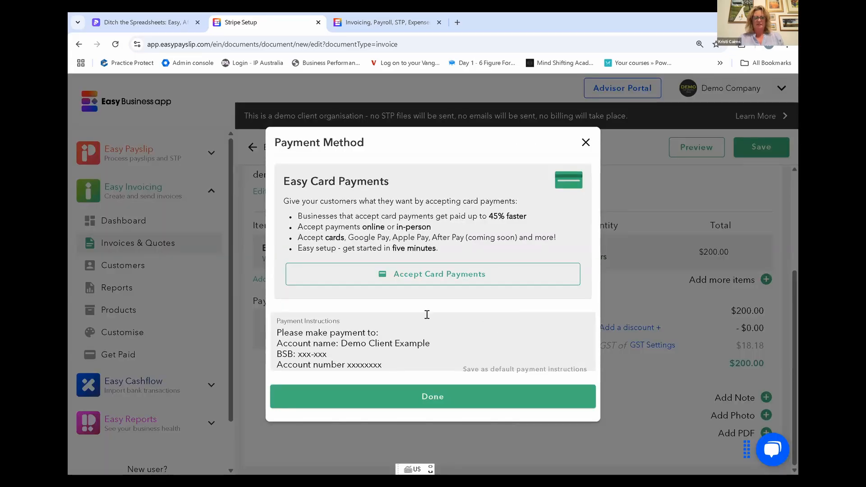
left_click(429, 397)
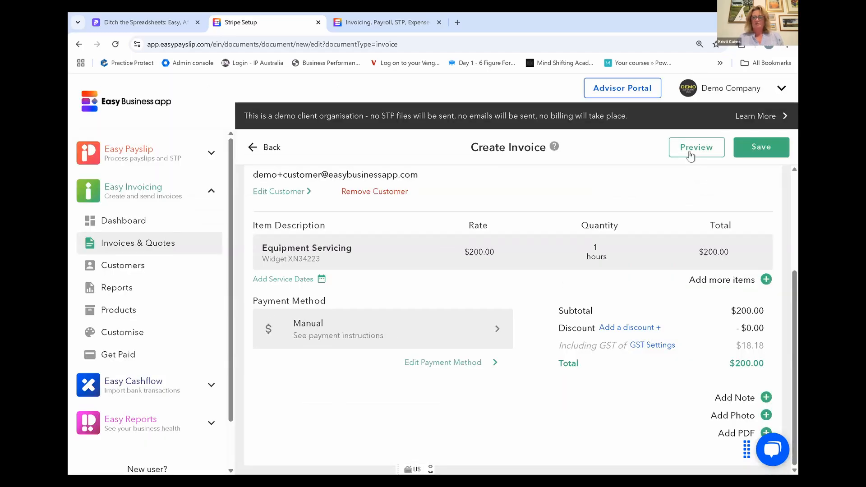
Preview the ABC Flex Pty Ltd tax invoice, then discard the unsaved document and return to the invoice list
left_click(691, 155)
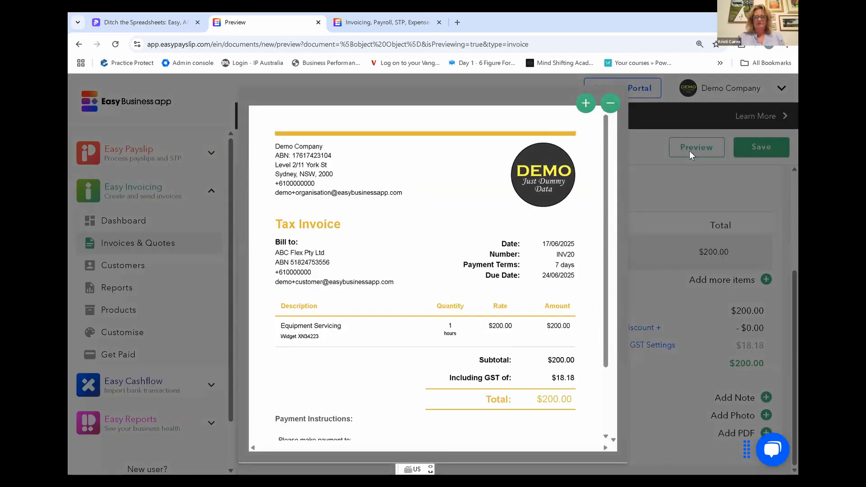
left_click_drag(604, 233, 602, 351)
left_click_drag(604, 269, 618, 185)
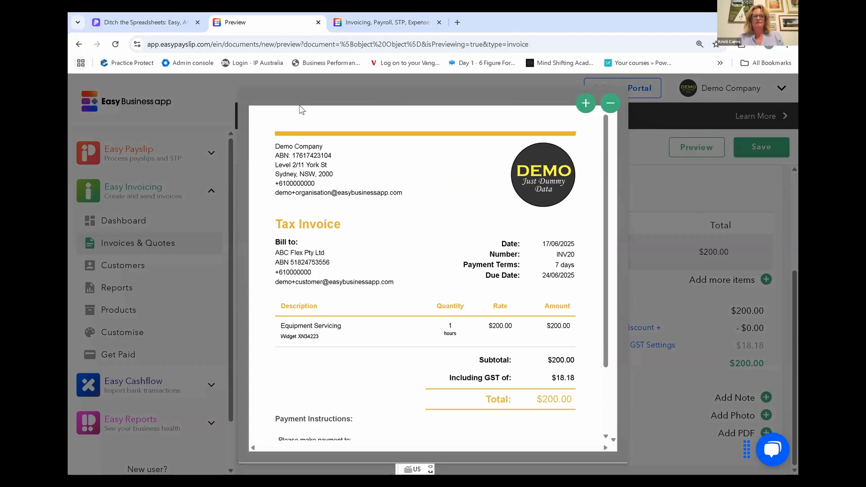
left_click(662, 206)
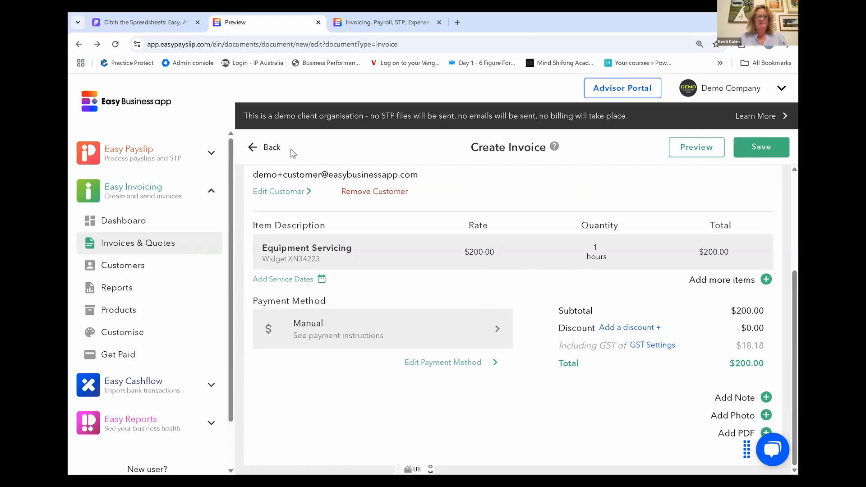
left_click(254, 149)
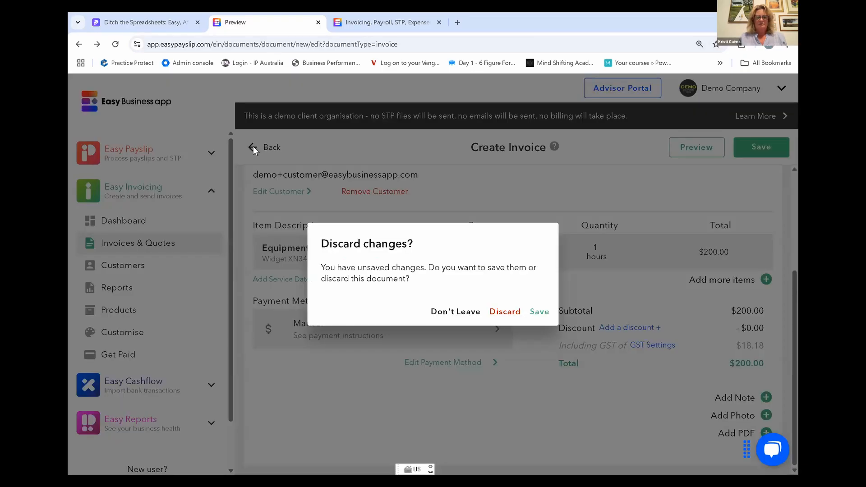
left_click(509, 312)
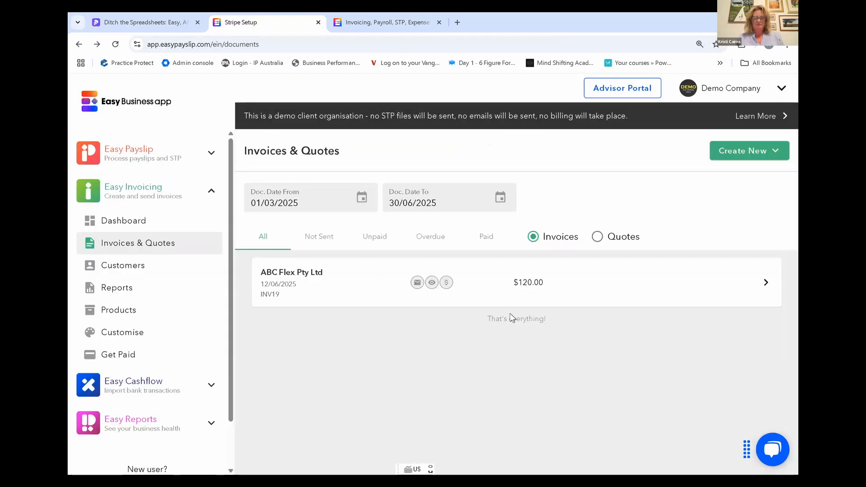
Filter the invoice list by Not Sent, Unpaid and Overdue status in turn
left_click(316, 243)
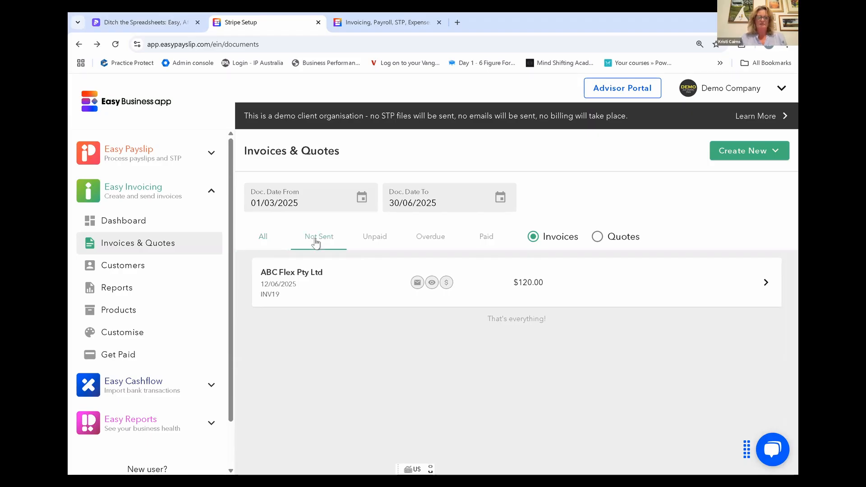
left_click(376, 244)
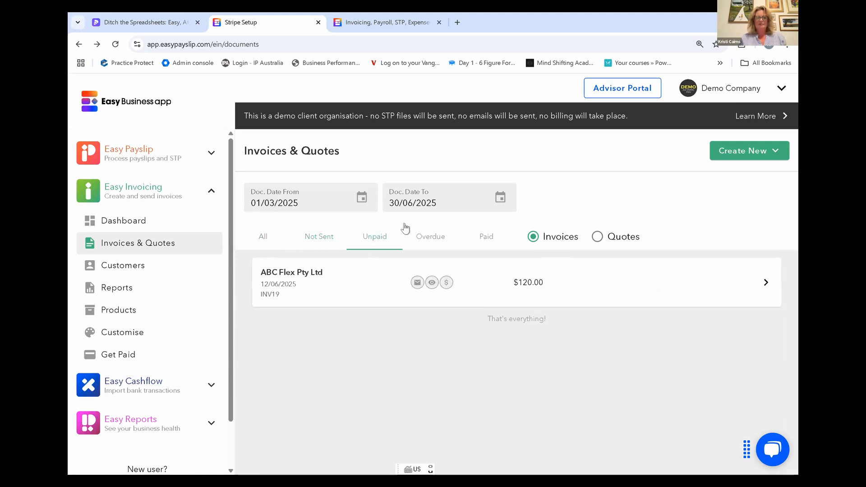
left_click(442, 240)
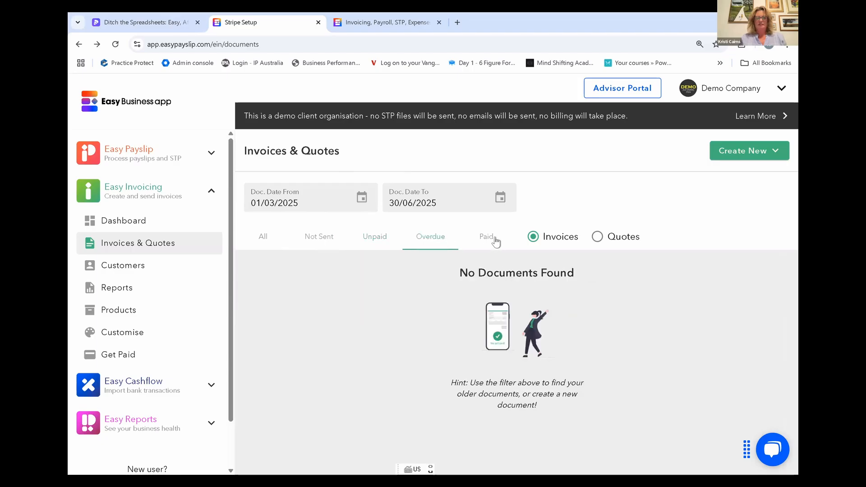
Review the Paid and All invoice lists, then check the invoicing dashboard and the available invoicing reports
left_click(496, 241)
left_click(267, 241)
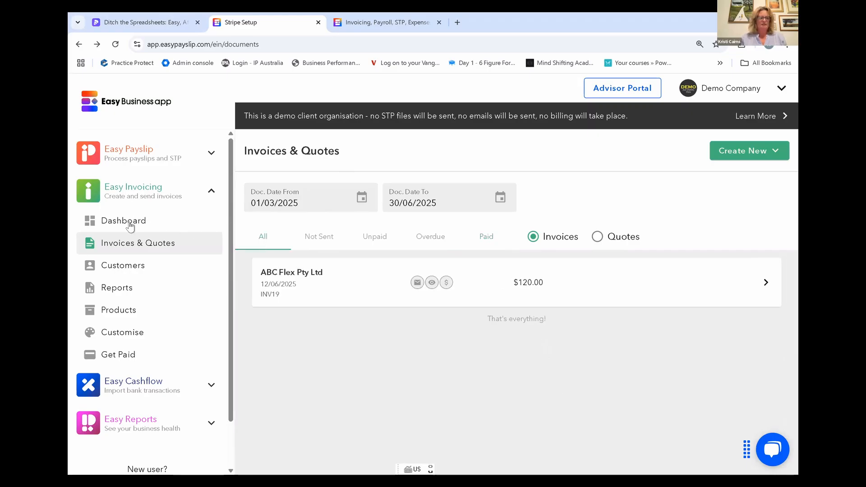
left_click(130, 223)
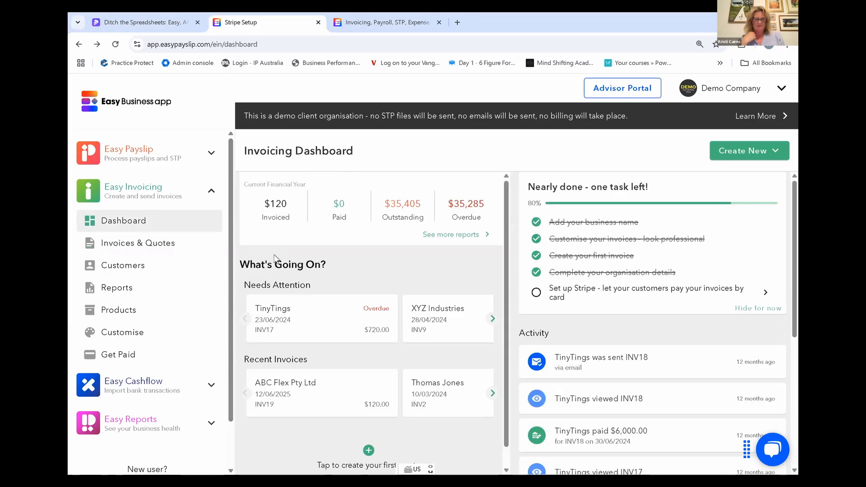
left_click(130, 291)
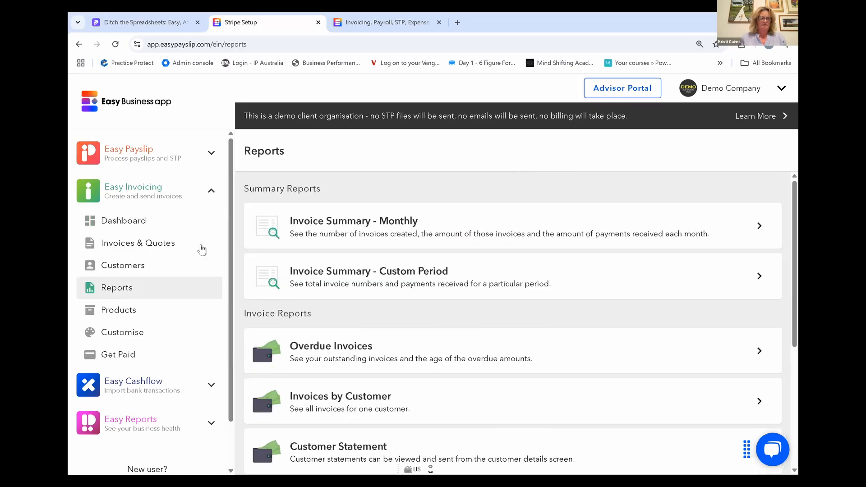
Start a new employee record in Easy Payslip and review its personal, address and bank detail fields
left_click(211, 195)
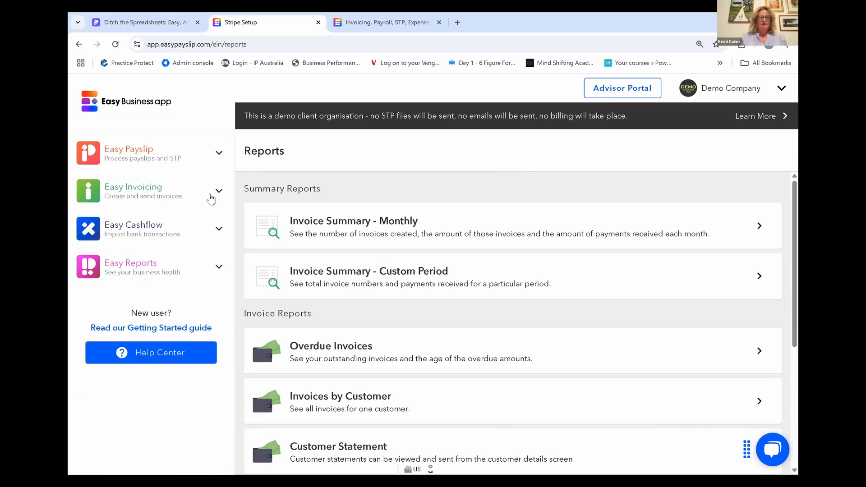
left_click(219, 157)
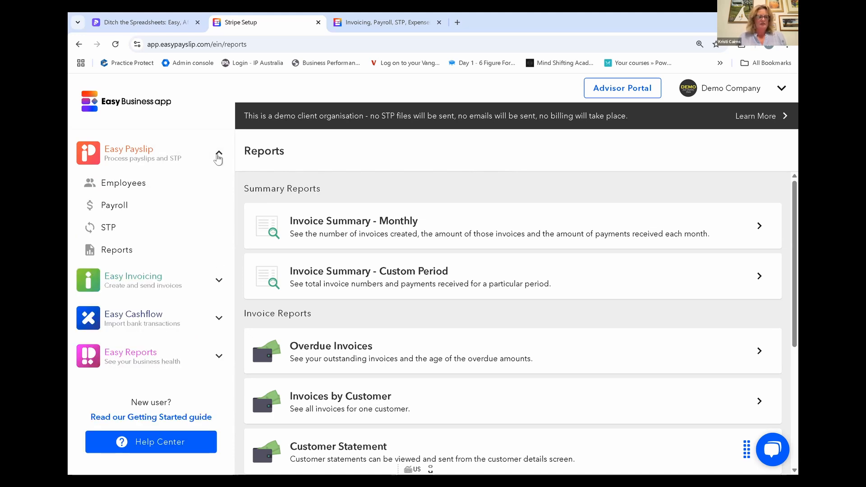
left_click(131, 189)
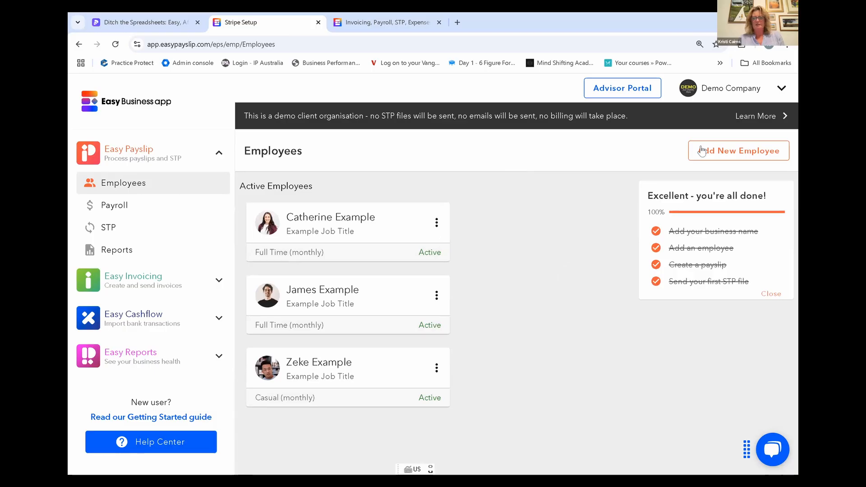
left_click(724, 156)
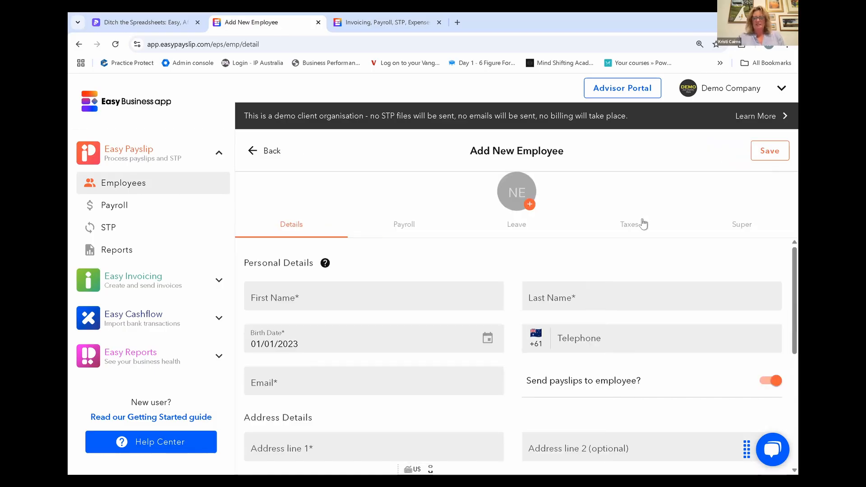
scroll(644, 224, "down", 5)
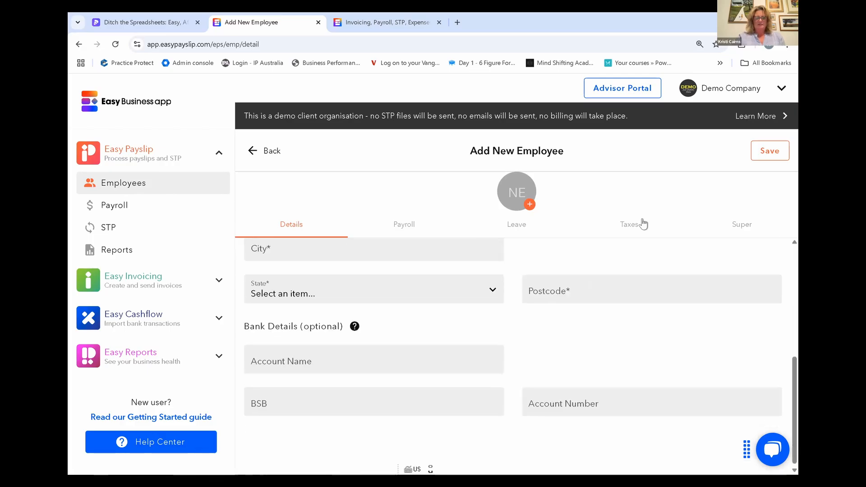
Review the new employee's Payroll, Leave, Taxes and Super settings, then discard the unsaved record
left_click(413, 230)
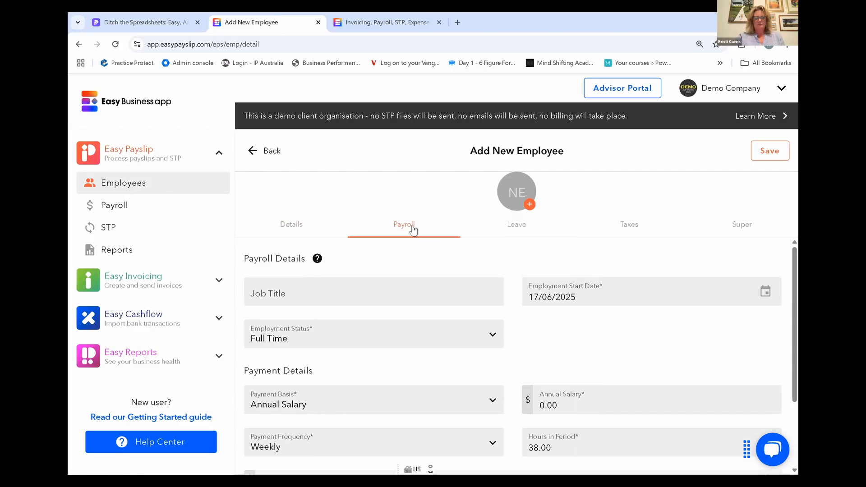
scroll(413, 230, "down", 3)
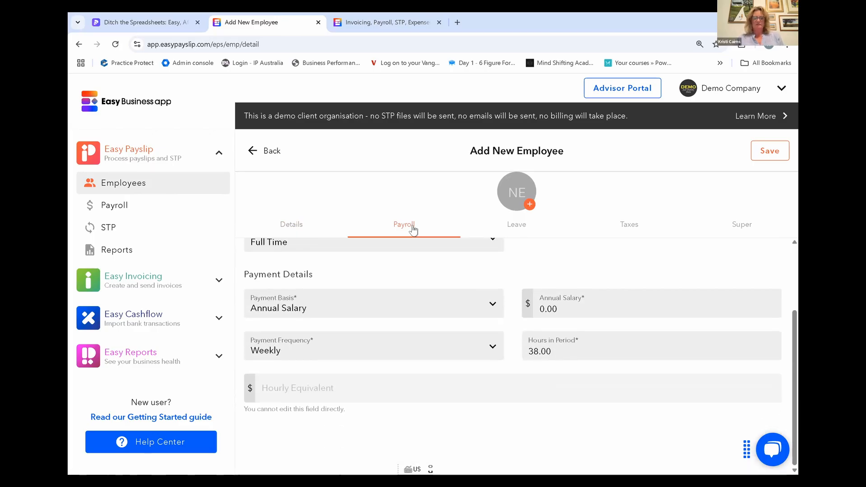
left_click(517, 230)
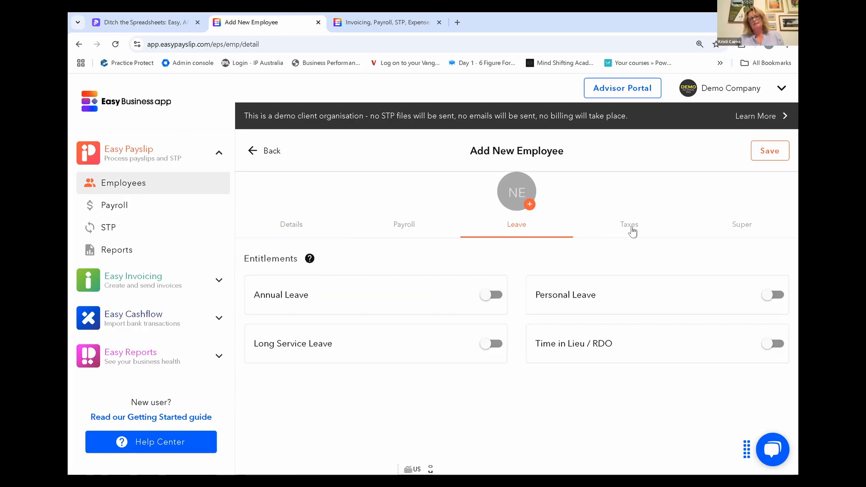
left_click(632, 230)
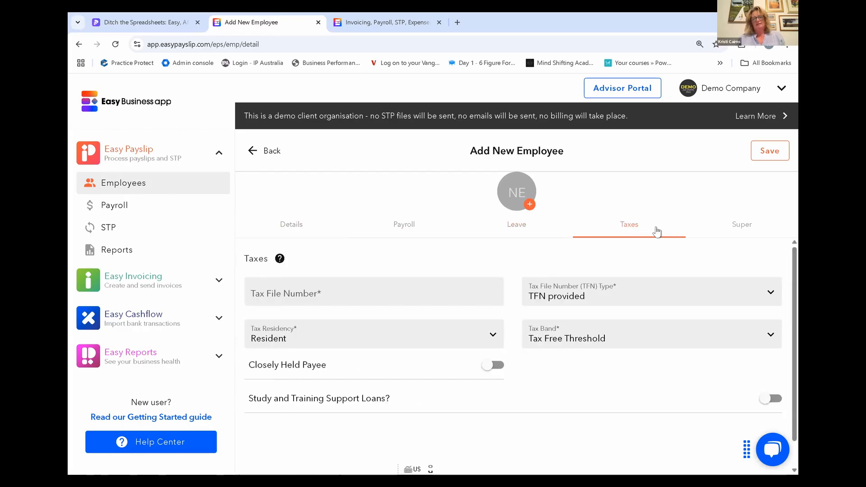
left_click(740, 230)
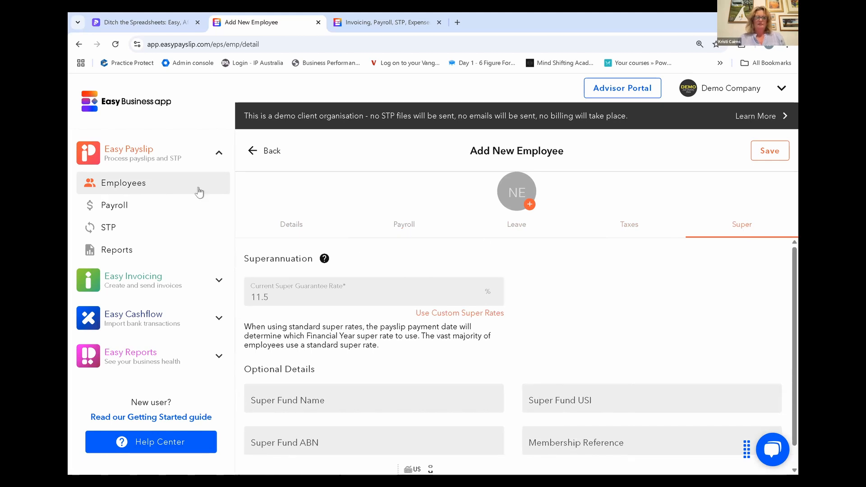
left_click(256, 151)
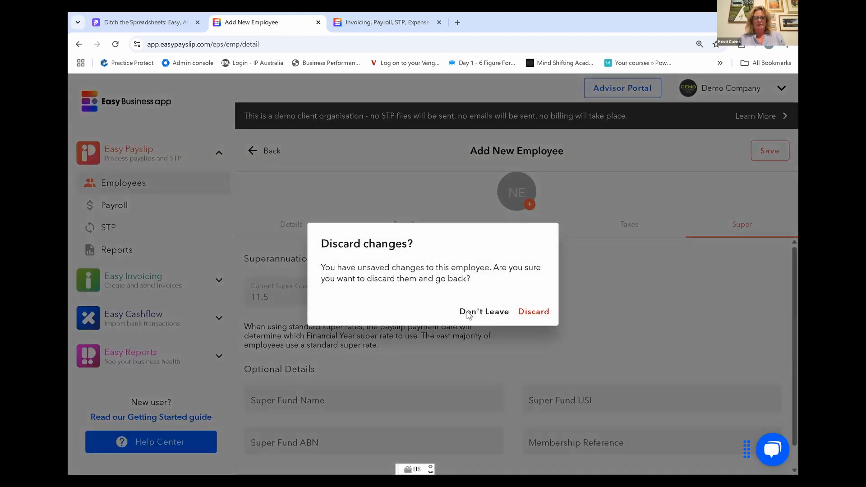
left_click(522, 313)
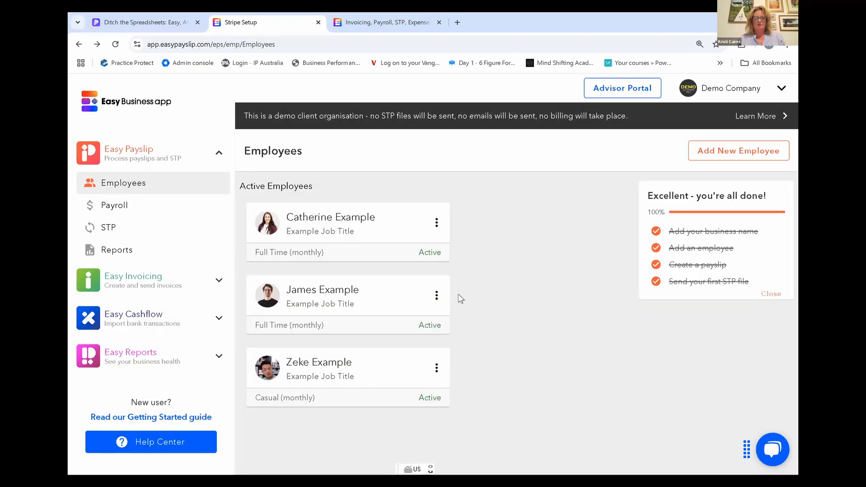
Check the action options for the first active employee, then view that employee's personal and payroll details
left_click(436, 224)
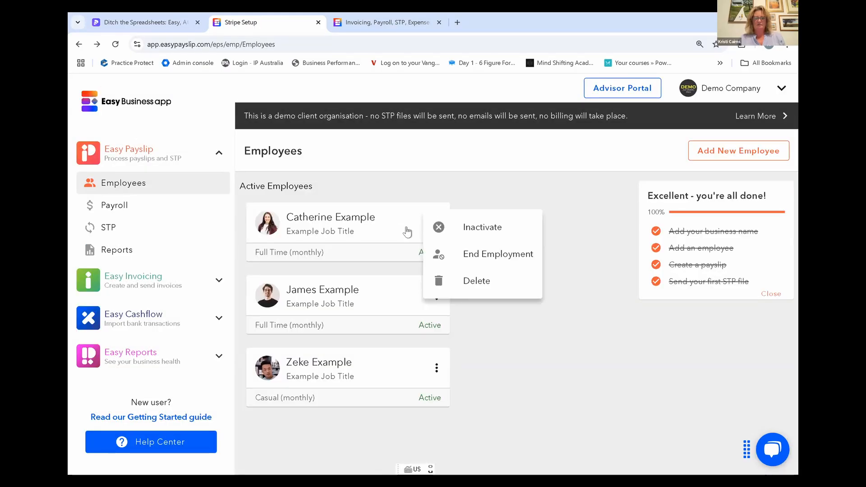
left_click(350, 229)
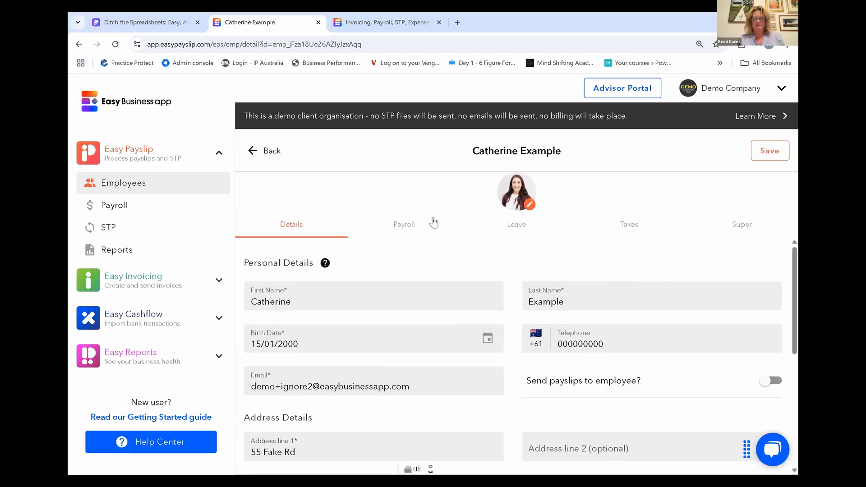
left_click(405, 229)
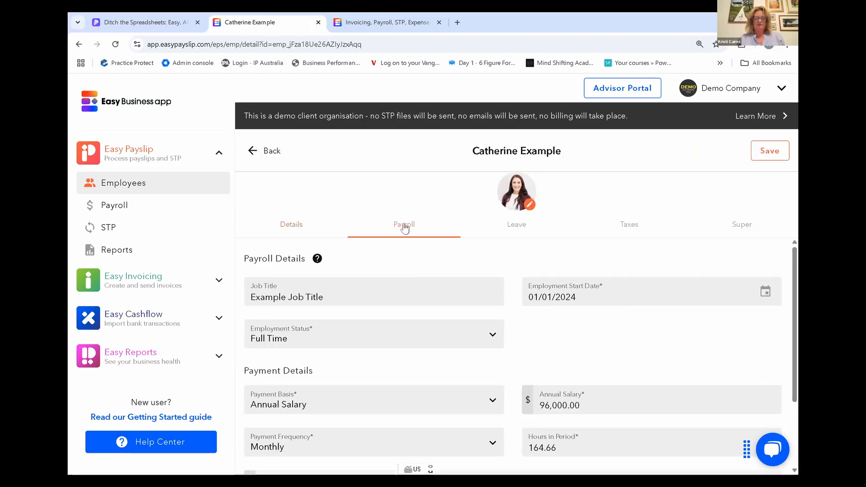
Open the previous payrun for 01/06/2024 to 30/06/2024 and view the second employee's payslip
left_click(119, 206)
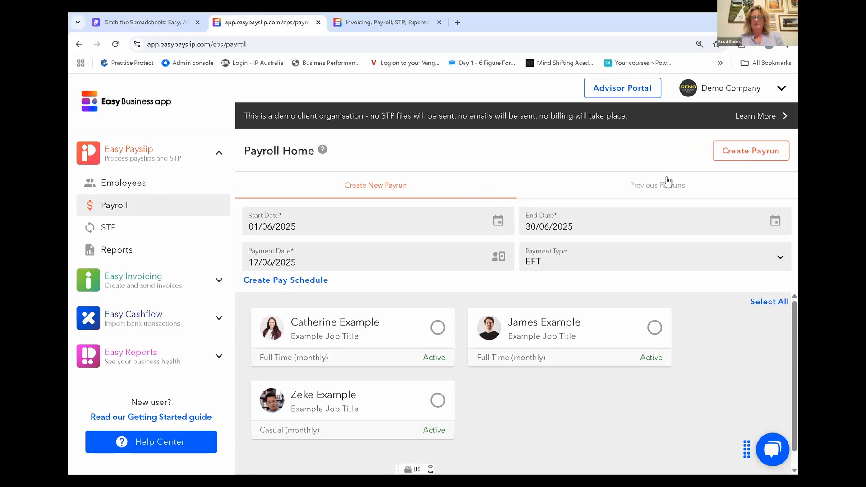
left_click(660, 192)
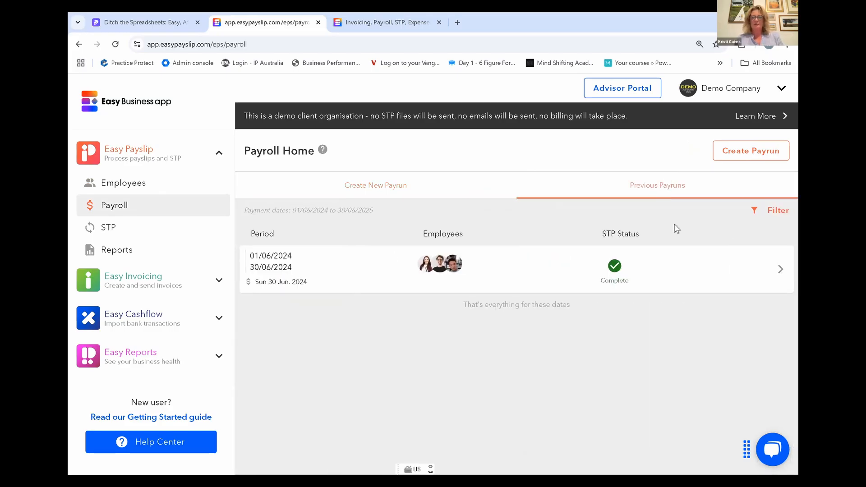
left_click(781, 273)
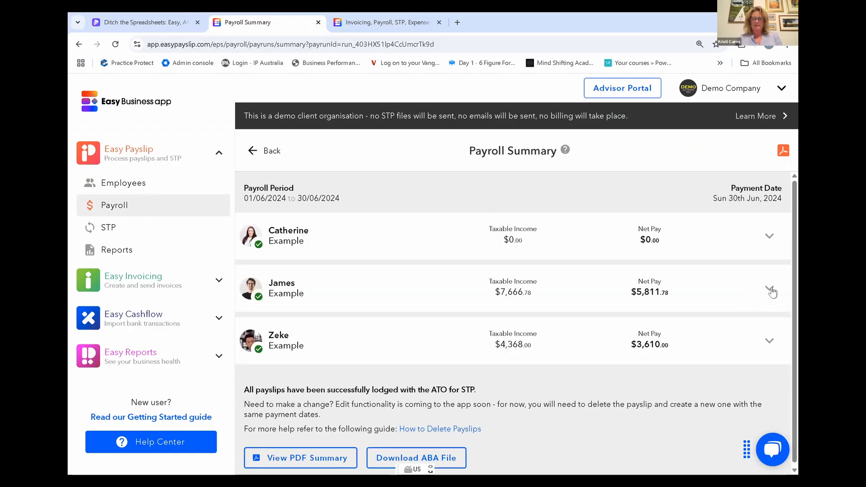
left_click(770, 289)
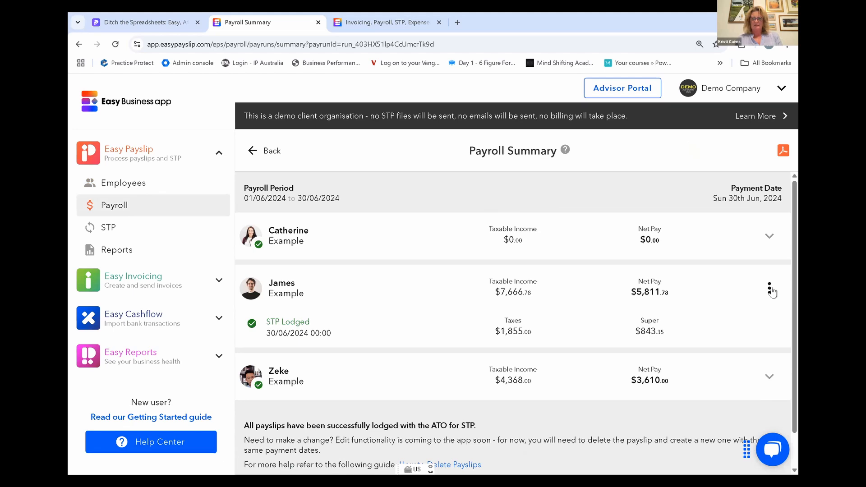
left_click(771, 291)
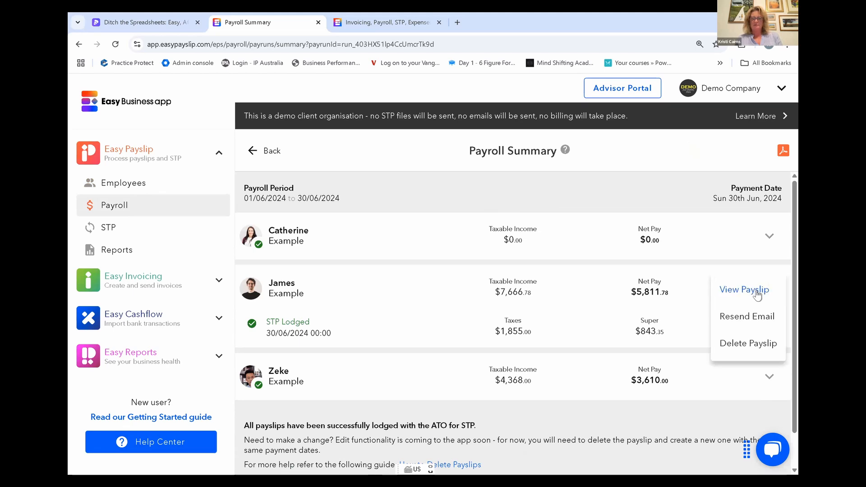
left_click(757, 291)
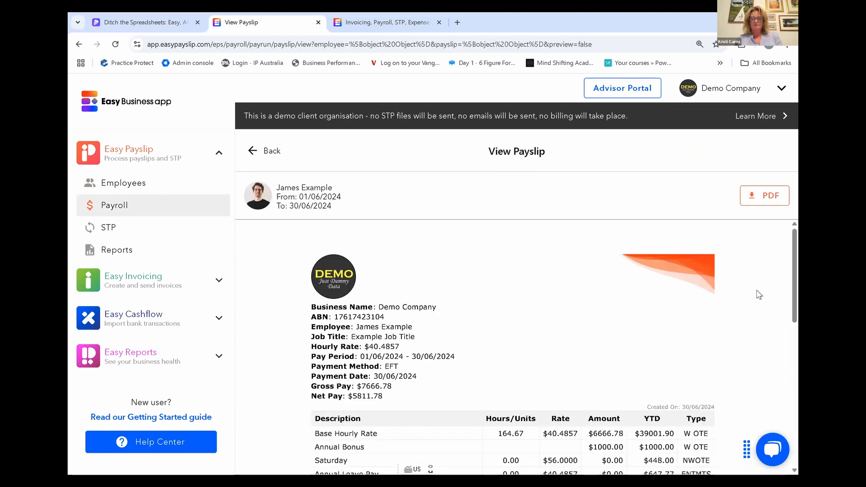
Examine the payslip's earnings, tax, accrued entitlements and superannuation, then return to the list of previous payruns
scroll(759, 295, "down", 5)
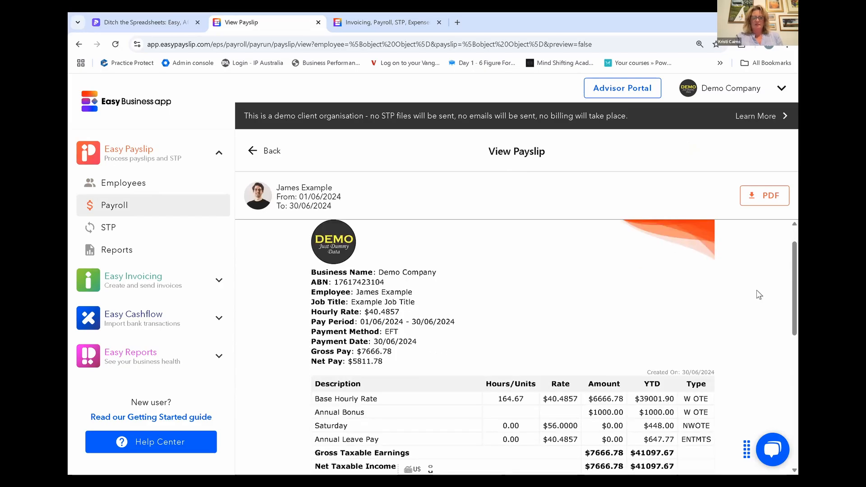
scroll(759, 294, "down", 5)
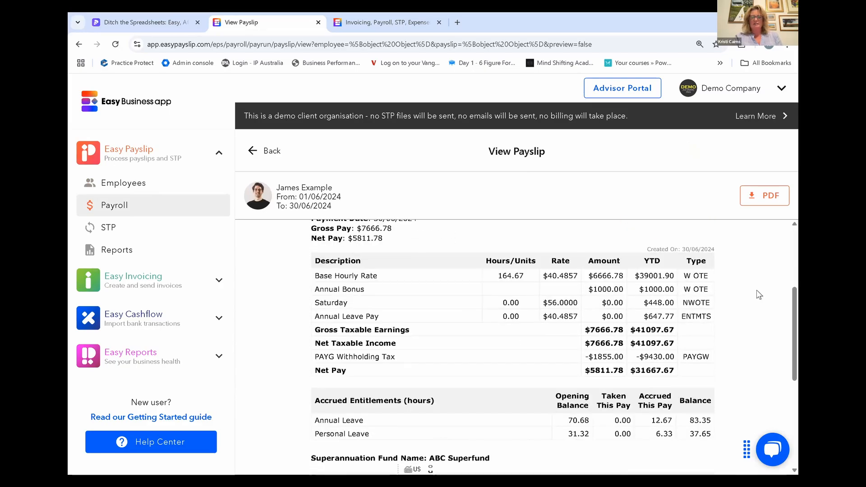
scroll(759, 294, "up", 2)
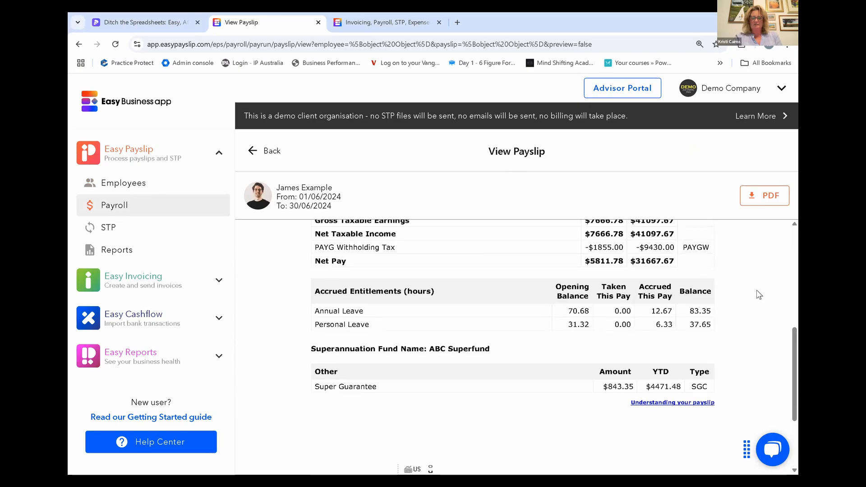
scroll(759, 294, "up", 6)
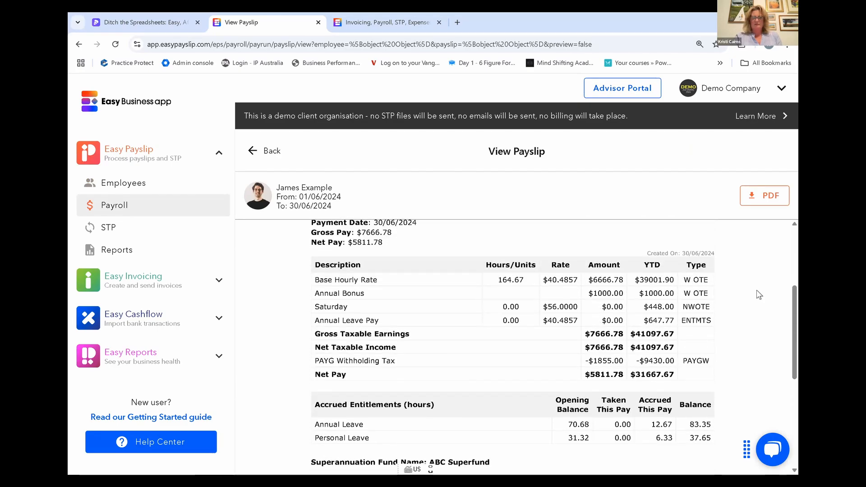
scroll(760, 294, "up", 1)
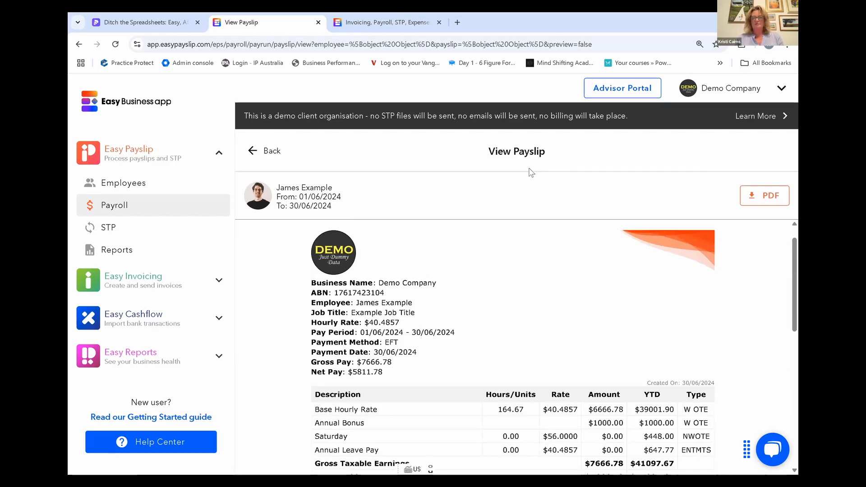
left_click(253, 151)
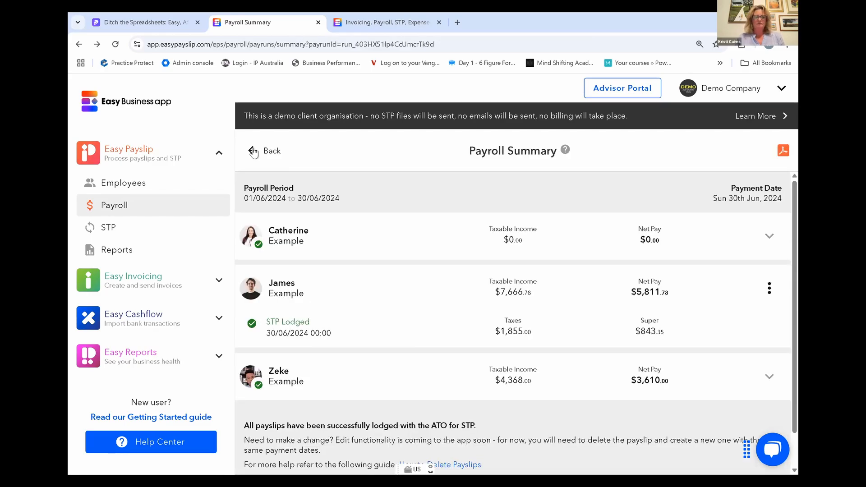
left_click(253, 152)
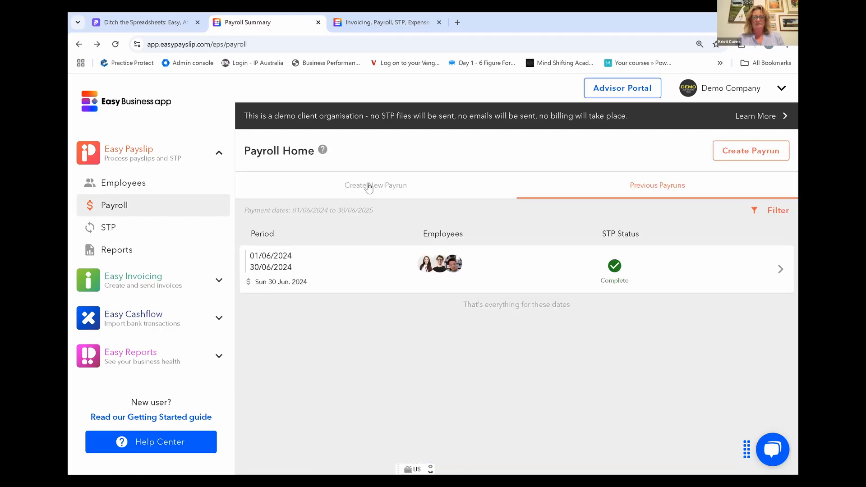
Create a new payrun for 01/06/2025 to 30/06/2025 that includes all three active employees
left_click(369, 189)
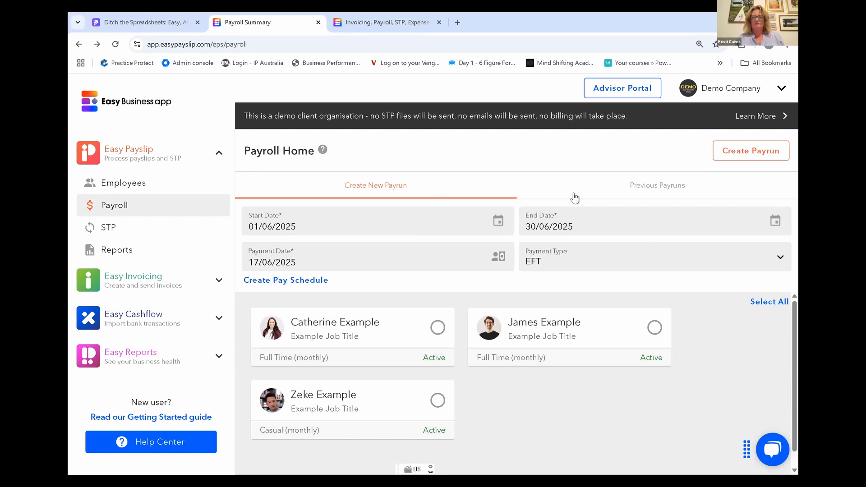
left_click(761, 159)
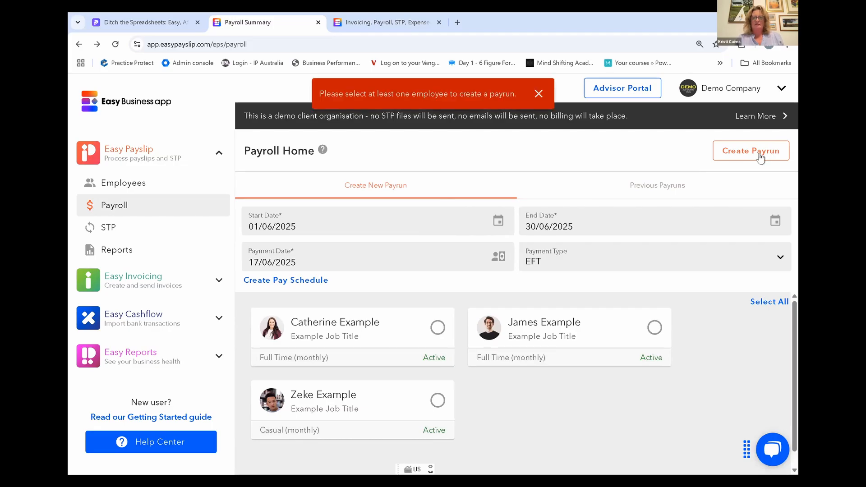
left_click(538, 94)
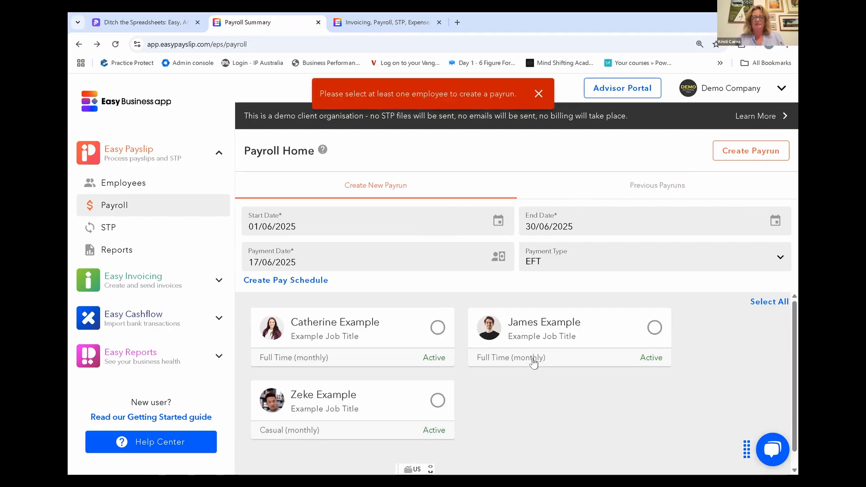
left_click(438, 327)
left_click(437, 406)
left_click(655, 328)
left_click(752, 153)
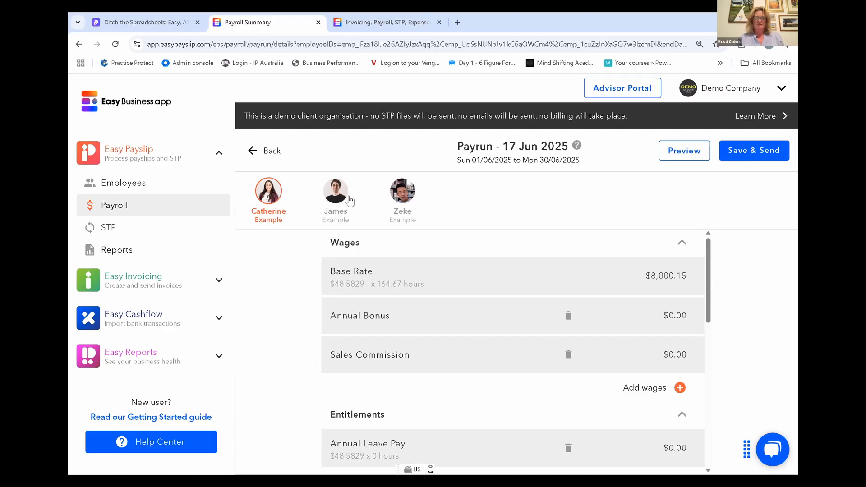
View the second employee's pay in the payrun, then add a $500 bonus described as "Bonus" to the third employee's wages
left_click(335, 201)
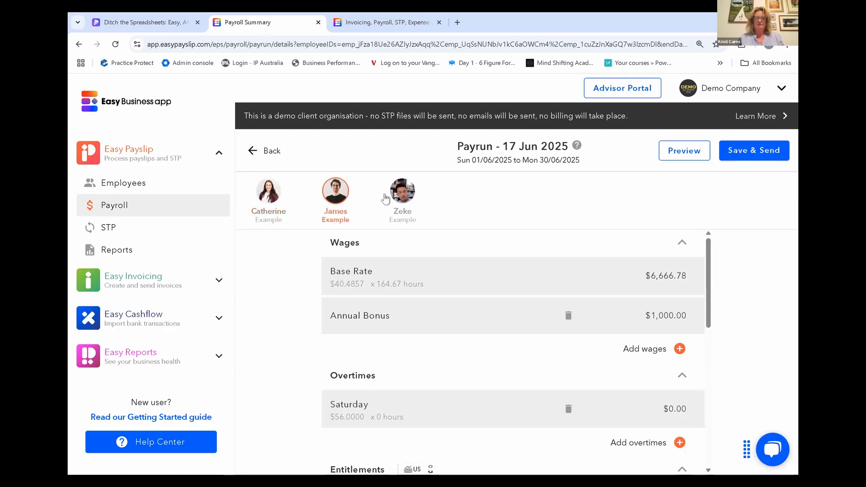
left_click(413, 199)
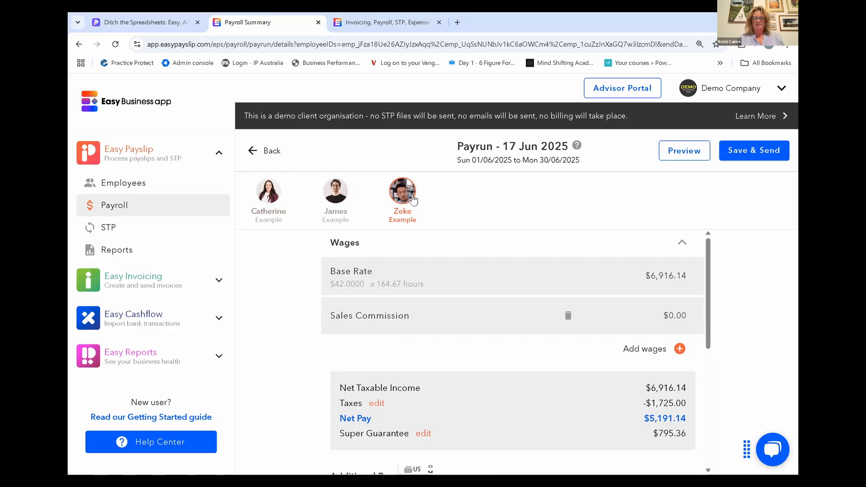
left_click(679, 349)
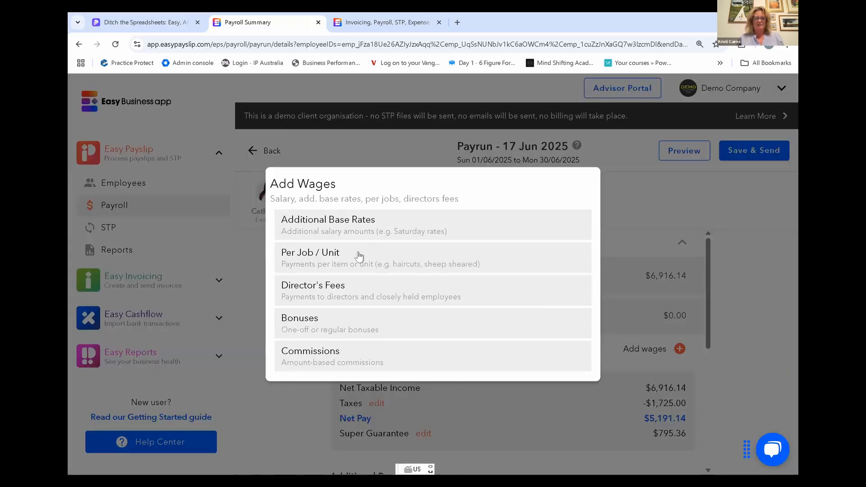
left_click(332, 325)
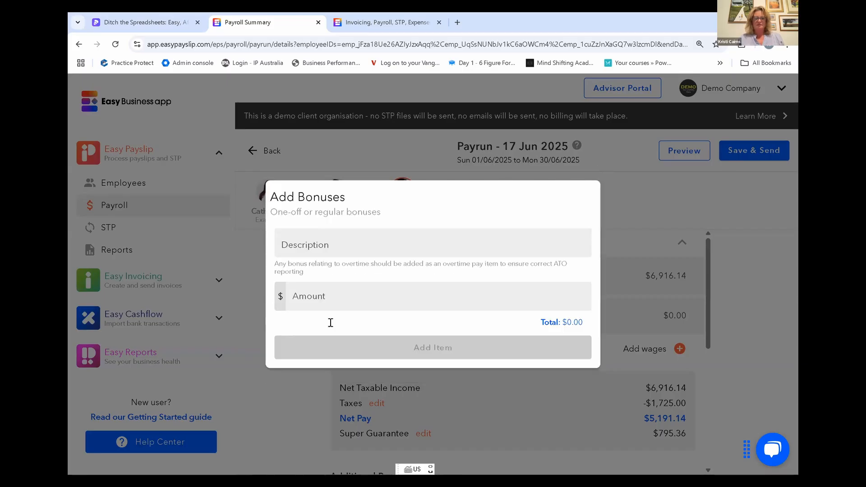
left_click(339, 253)
type("Bonus")
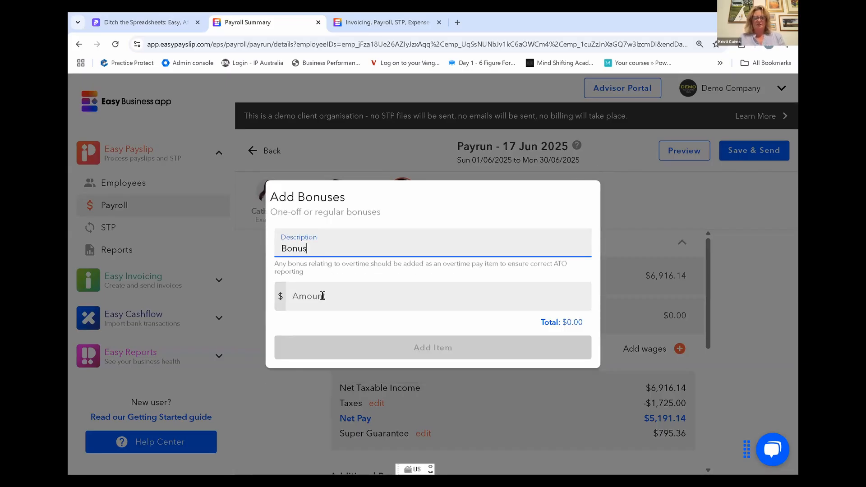
left_click(323, 296)
type("500")
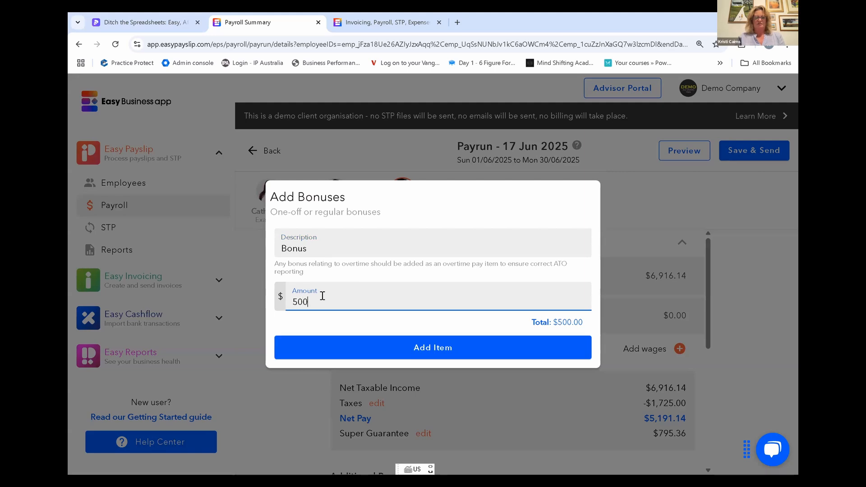
left_click(433, 359)
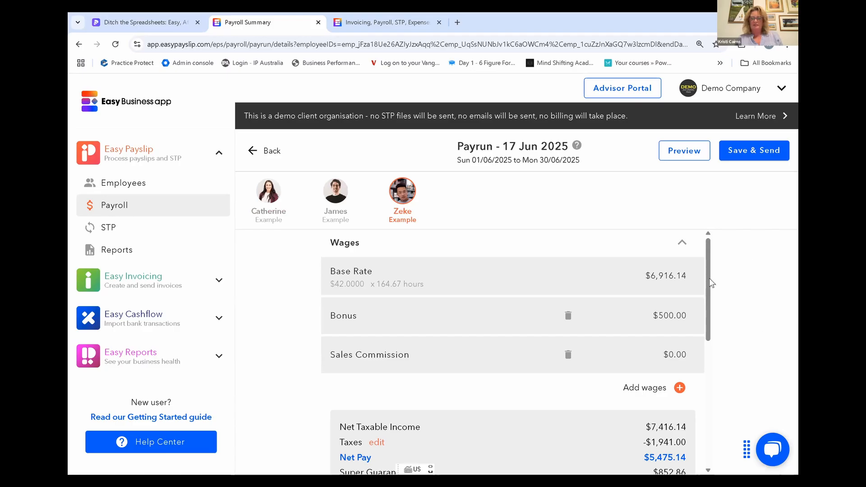
Review the third employee's pay totals and additional payslip options, then look through the available payroll reports
left_click_drag(709, 292, 692, 345)
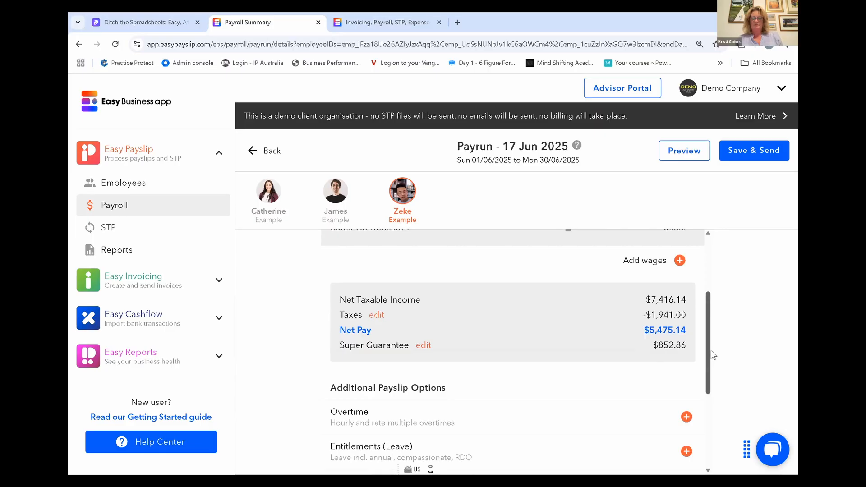
scroll(708, 380, "down", 2)
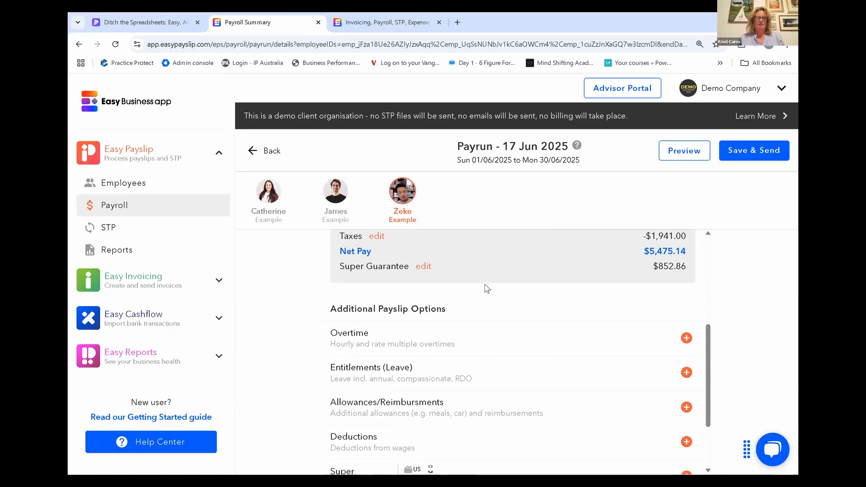
left_click(120, 254)
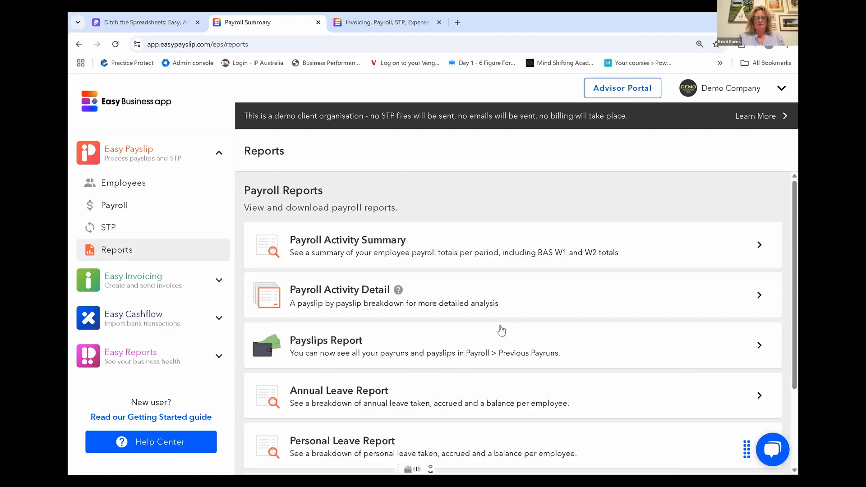
scroll(501, 330, "down", 3)
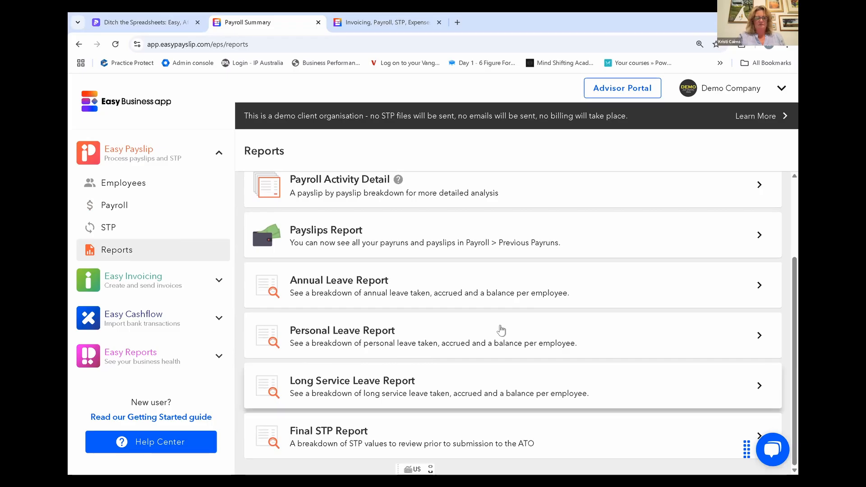
scroll(501, 331, "up", 3)
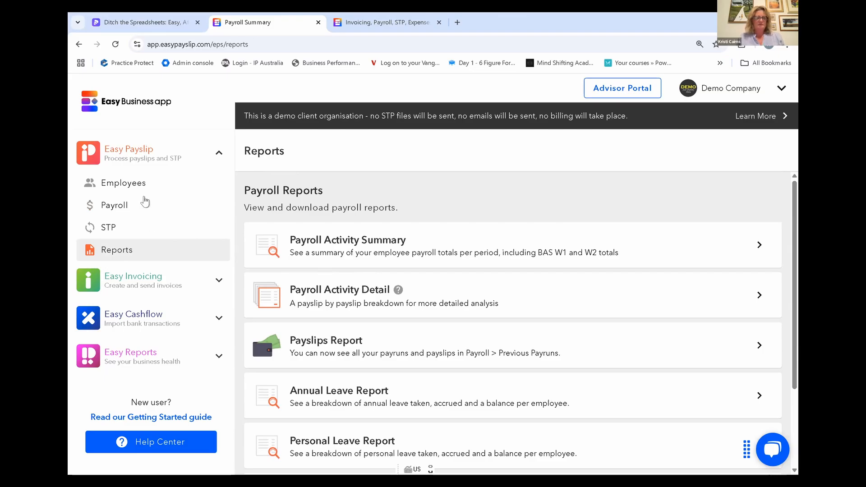
left_click(143, 156)
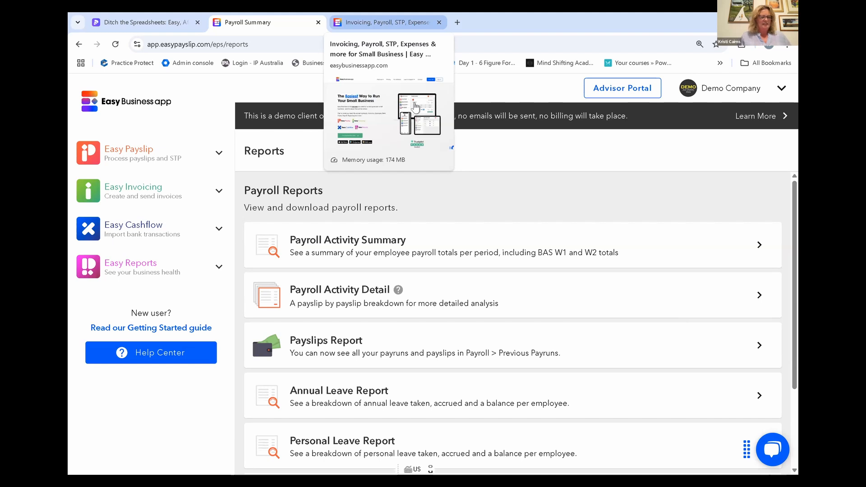
Switch to the Easy Business App website, open its pricing page and set the number of payroll employees to 0
left_click(395, 22)
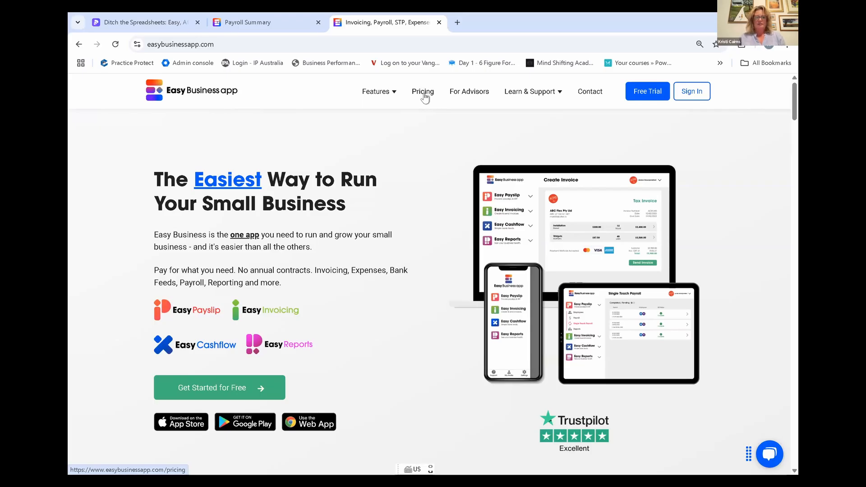
left_click(423, 92)
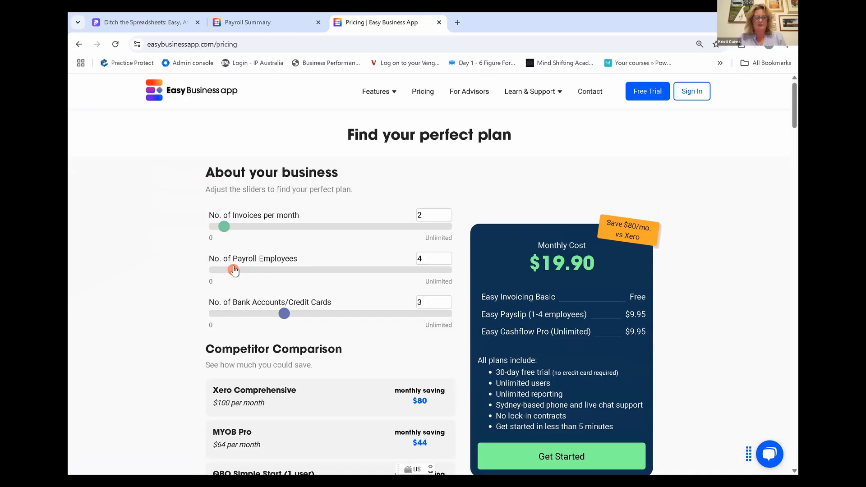
left_click_drag(234, 270, 171, 272)
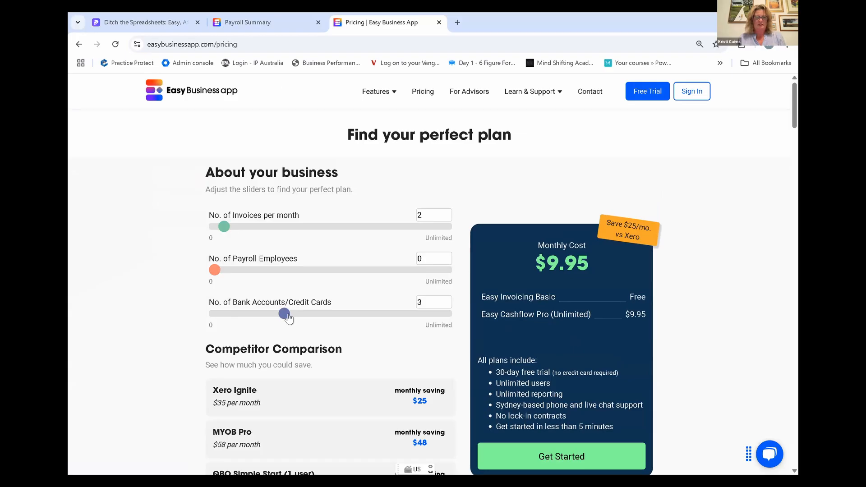
Compare plan costs for 0, 1 and 10 (Unlimited) bank accounts or credit cards, and examine the competitor comparison
left_click(206, 313)
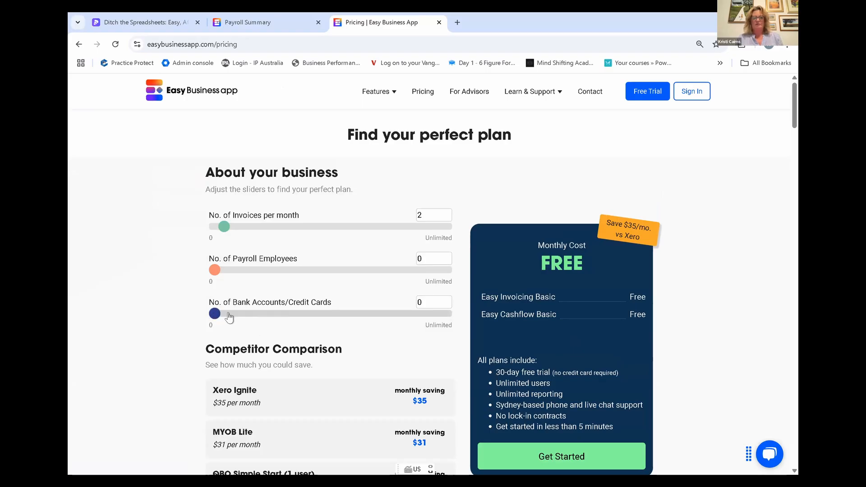
left_click(228, 315)
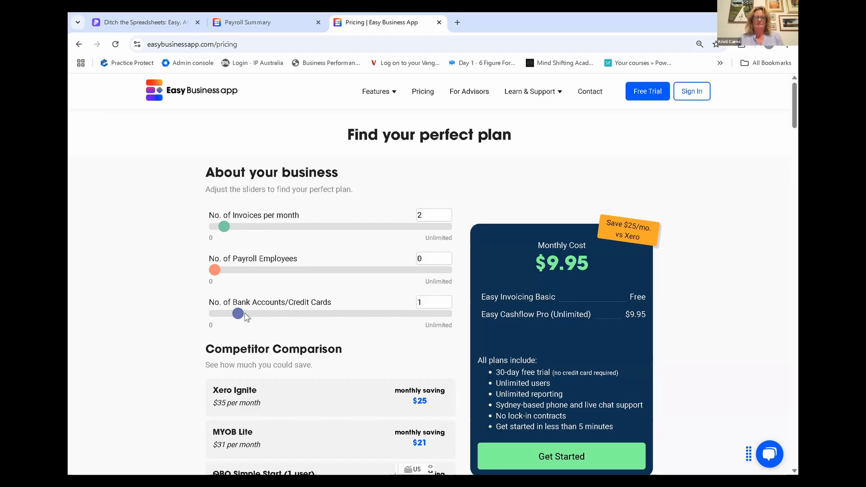
left_click_drag(242, 315, 459, 337)
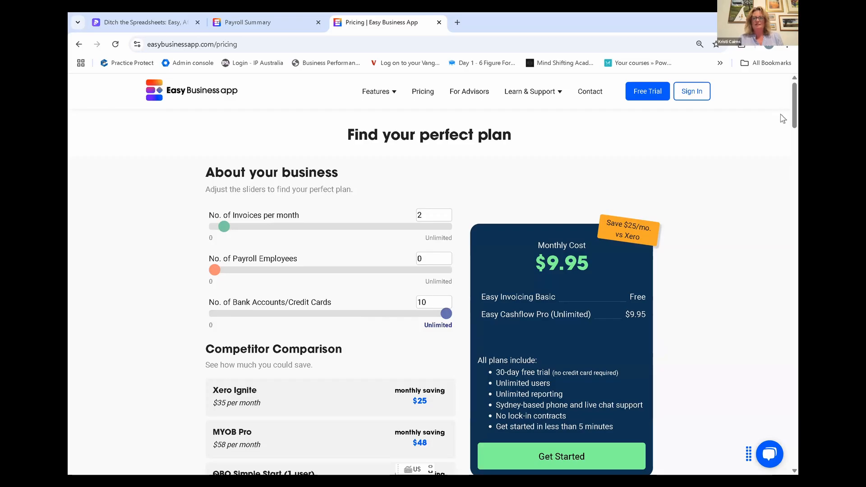
scroll(783, 127, "down", 2)
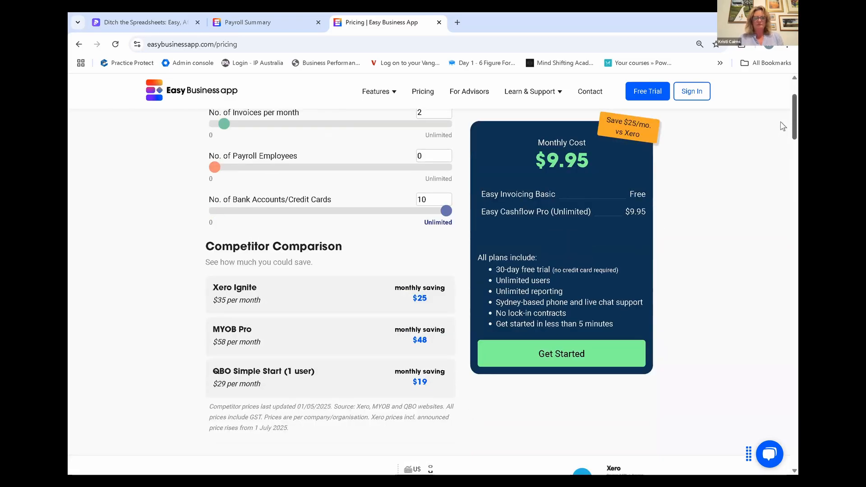
scroll(783, 126, "up", 1)
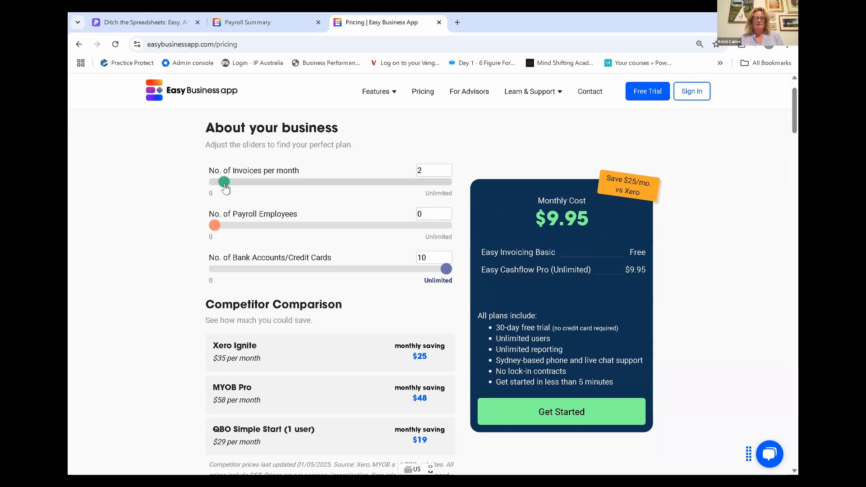
Set invoices per month to 50 (Unlimited), and compare plan costs for 3, 6 and 50 (Unlimited) payroll employees
left_click_drag(225, 187, 243, 185)
left_click_drag(366, 208, 460, 219)
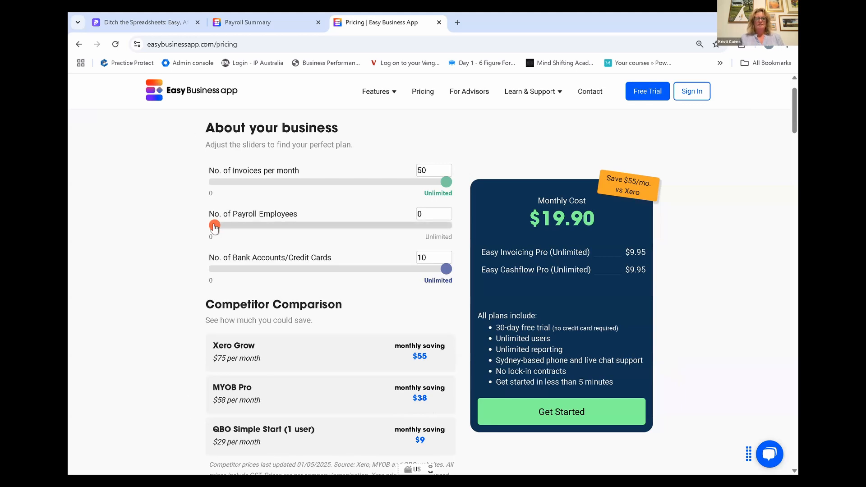
left_click_drag(217, 228, 228, 228)
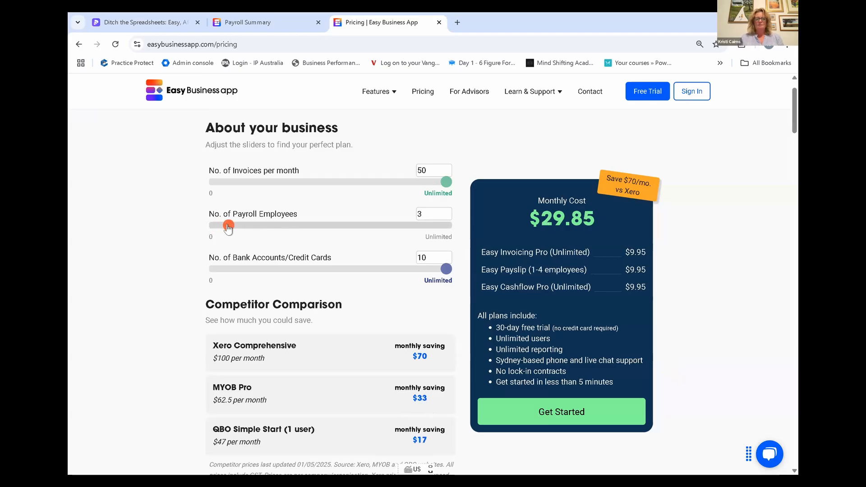
left_click_drag(228, 228, 243, 228)
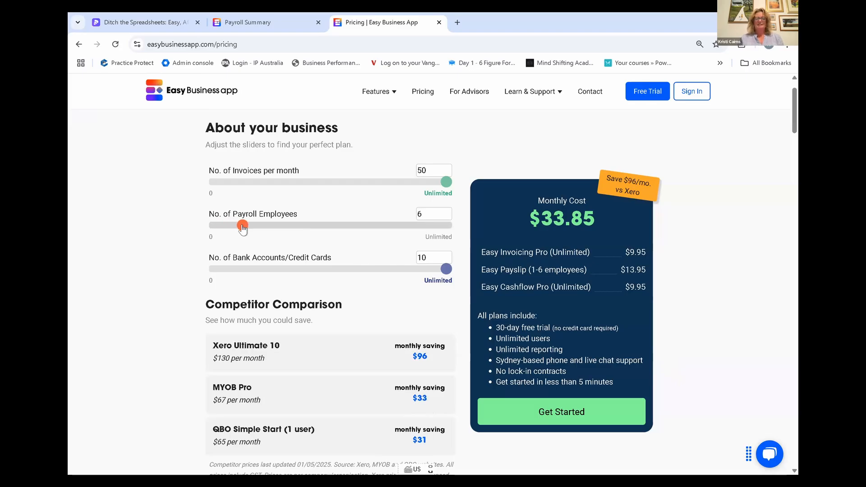
left_click_drag(242, 228, 518, 240)
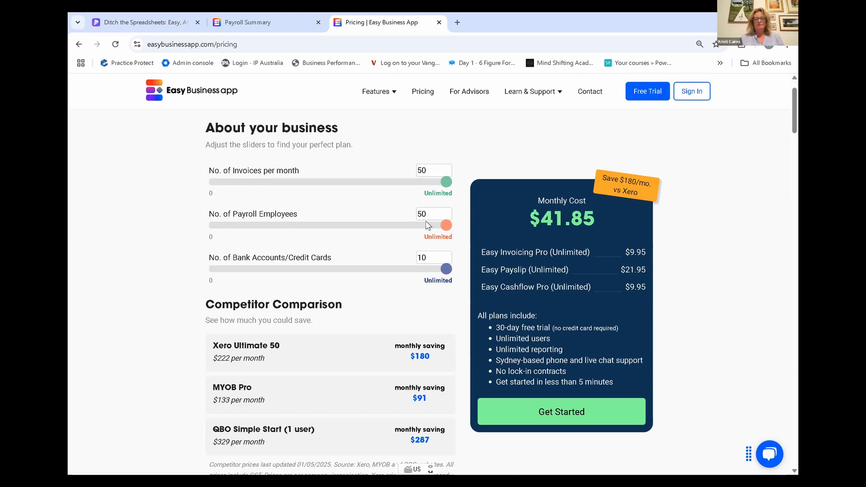
Reset both the number of payroll employees and the number of invoices per month to 0
left_click_drag(446, 227, 197, 229)
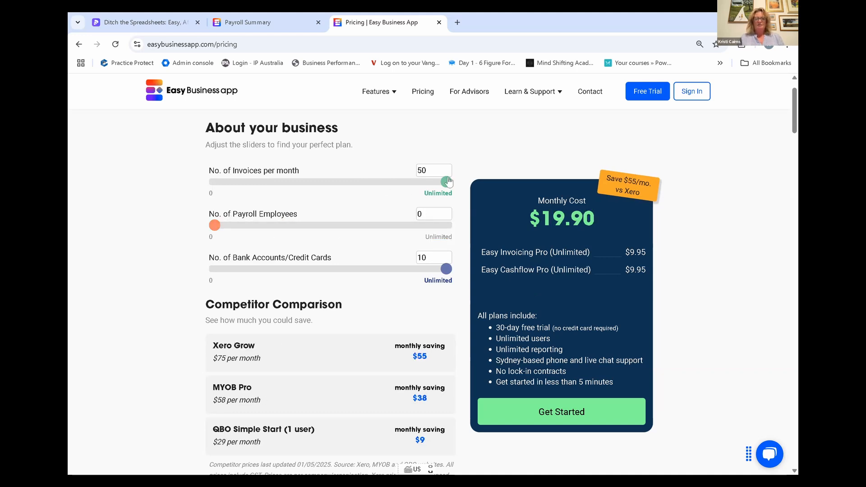
left_click_drag(267, 179, 185, 177)
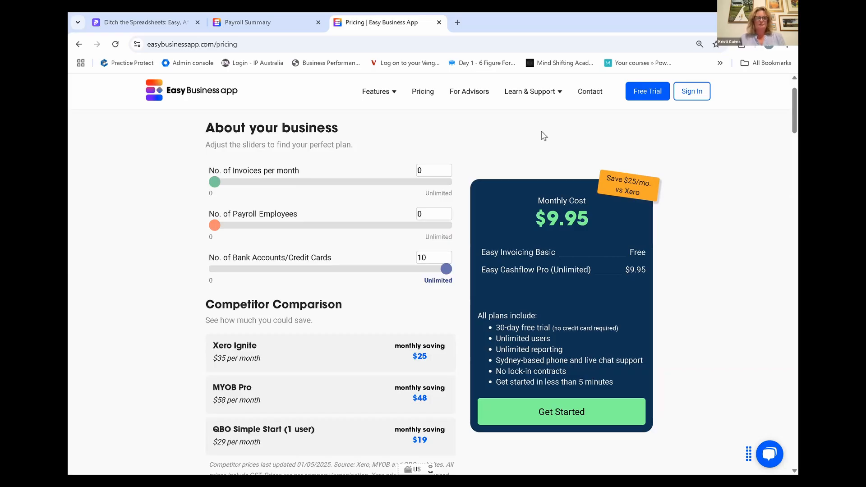
Switch to the Pitch presentation and advance from the live demo slide through the support slides to "Free Stuff"
left_click(165, 26)
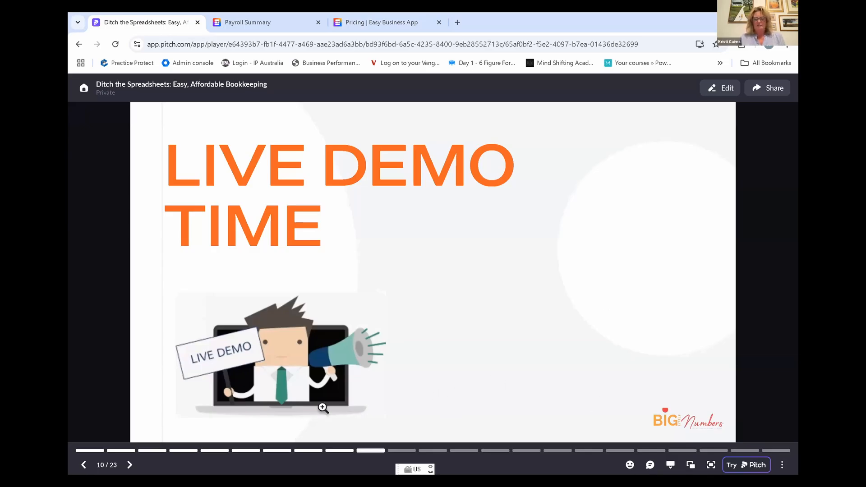
left_click(130, 465)
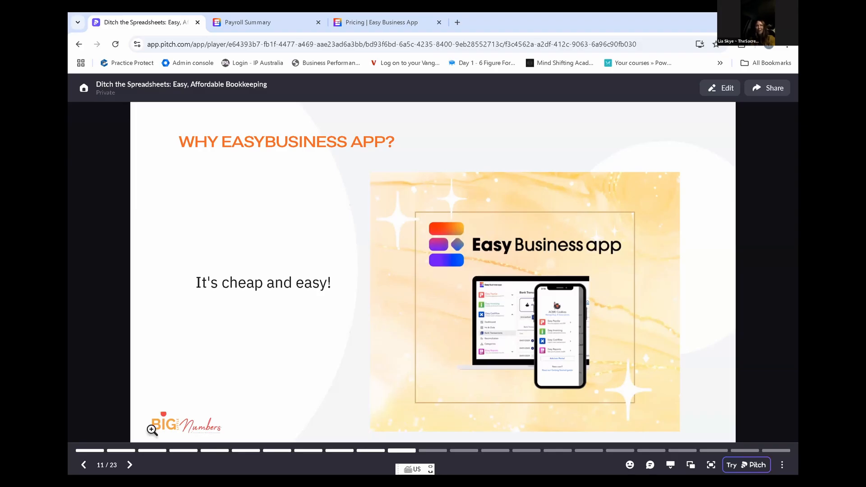
left_click(130, 466)
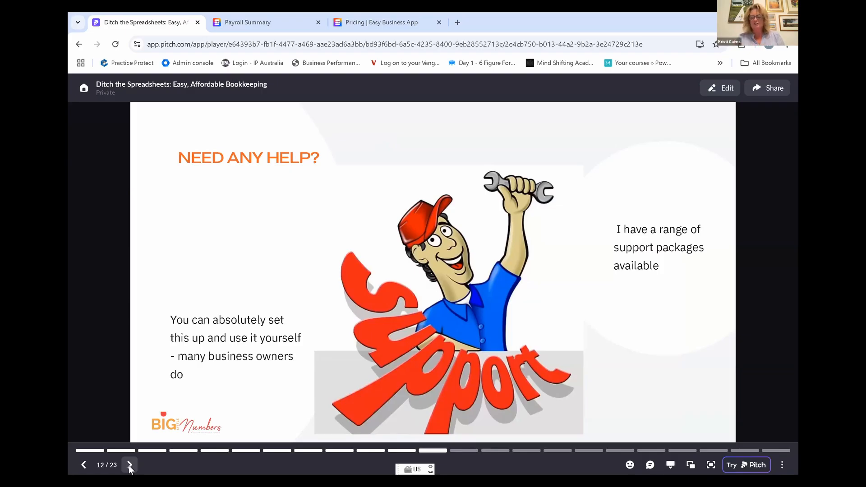
left_click(130, 467)
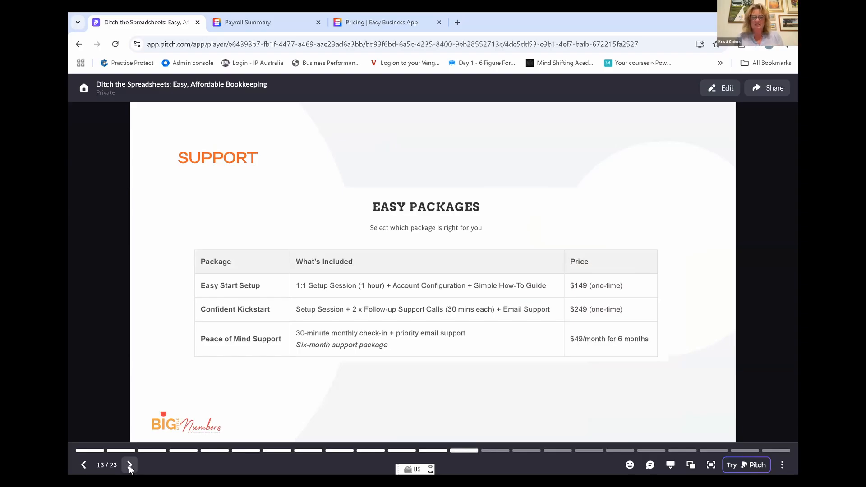
left_click(129, 466)
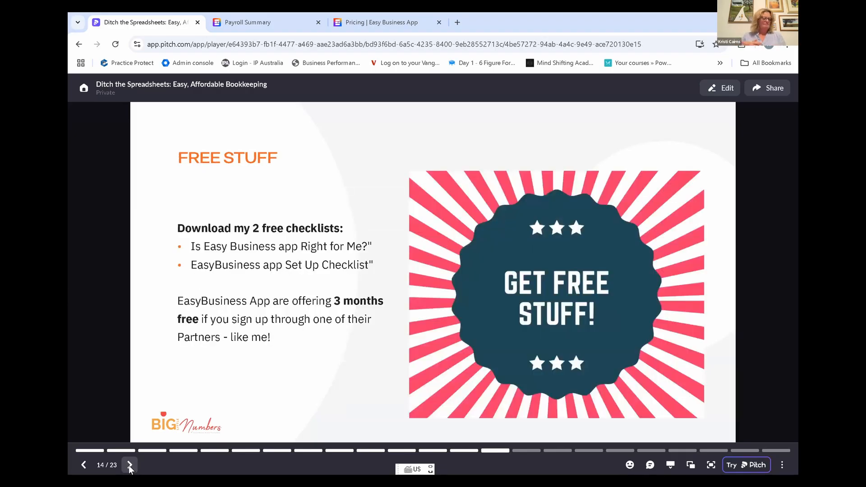
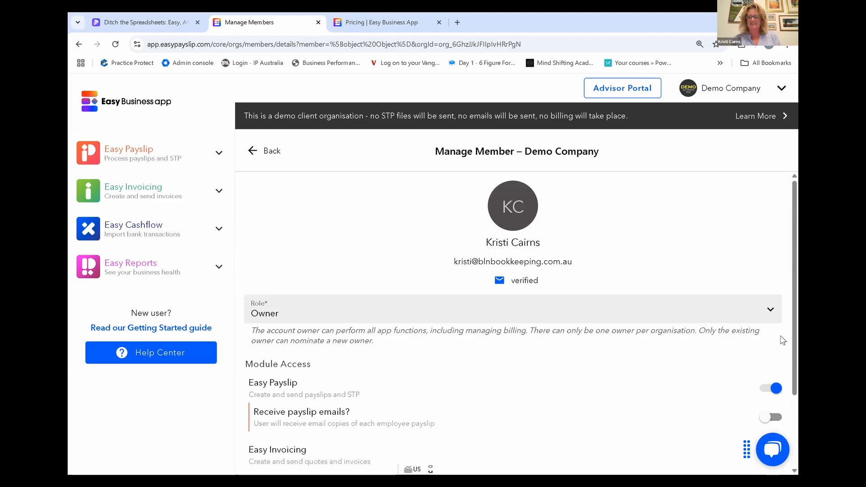
Review the owner's module access in the Demo Company's member settings, then return to the organisation overview
scroll(782, 345, "down", 3)
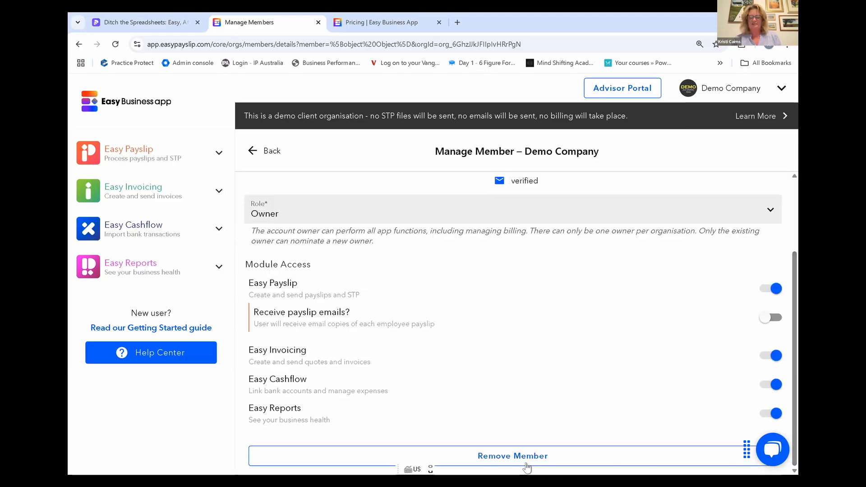
left_click(261, 150)
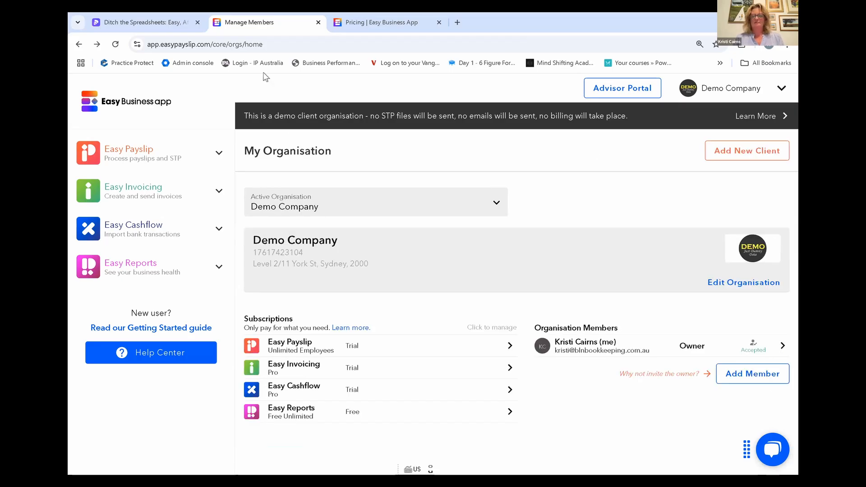
Look through the payroll, quote, invoice and accounting reports available in Easy Reports up to the BAS Tax Report, then return to the Pitch presentation
left_click(165, 22)
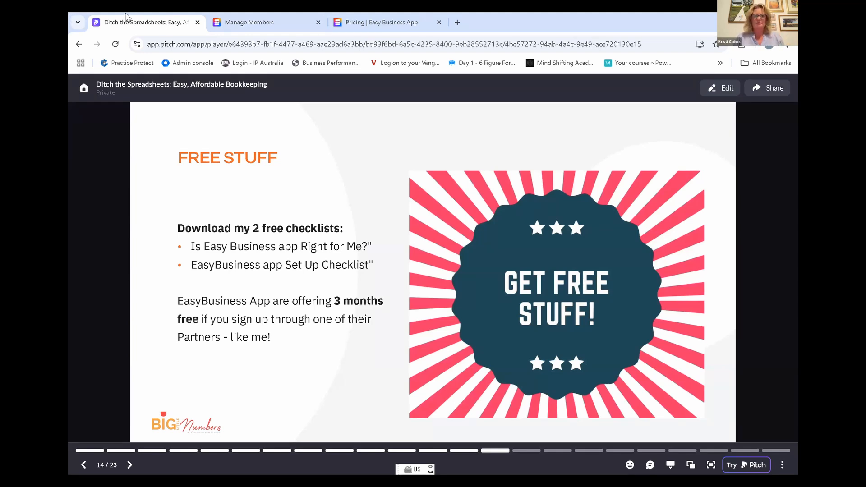
left_click(244, 23)
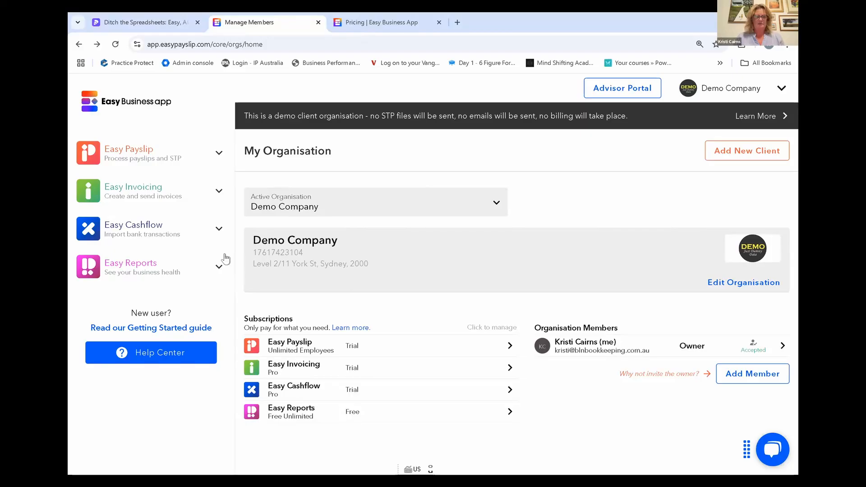
left_click(220, 267)
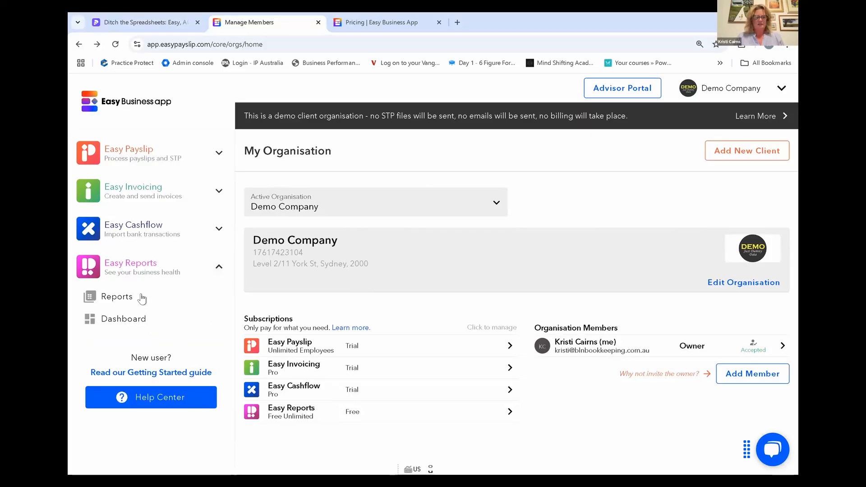
left_click(140, 297)
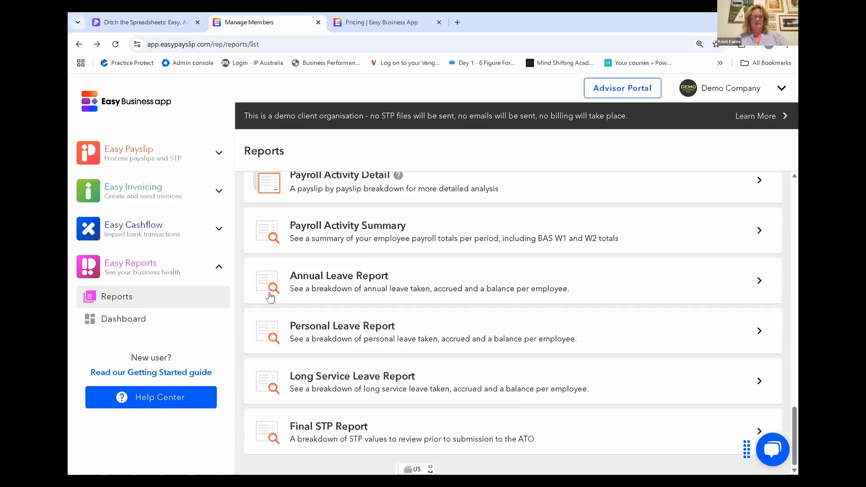
scroll(270, 297, "up", 2)
scroll(270, 296, "up", 3)
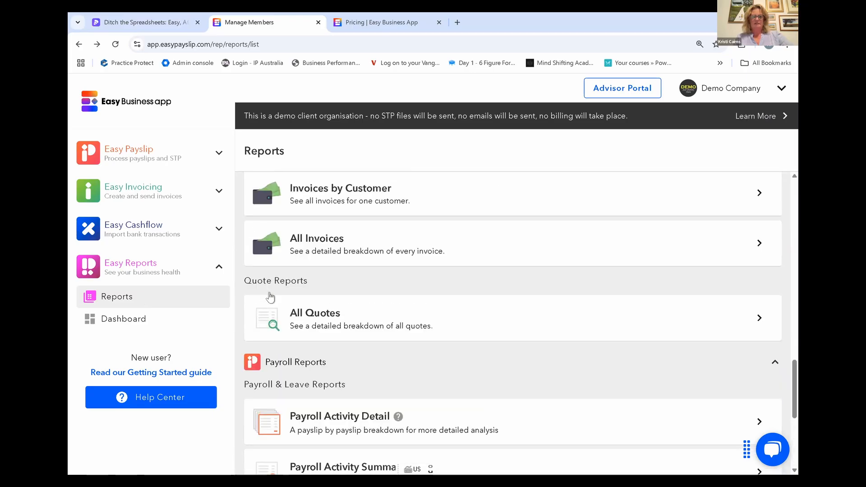
scroll(270, 297, "up", 5)
scroll(270, 297, "up", 2)
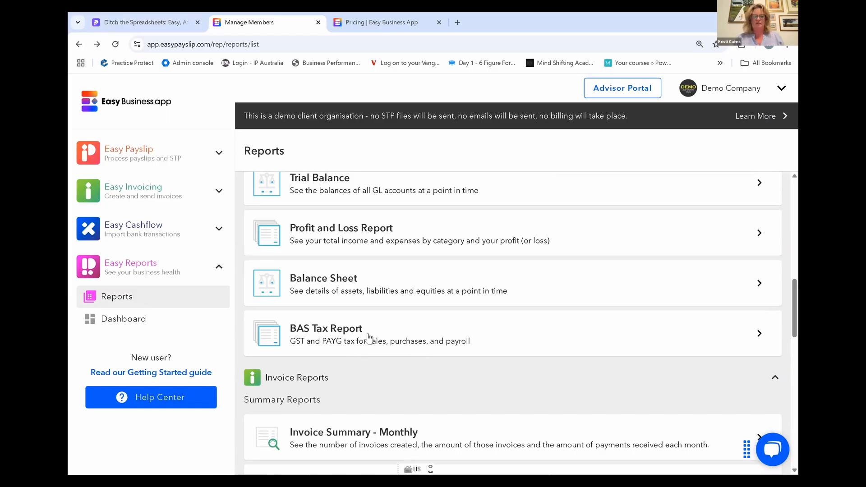
left_click(144, 21)
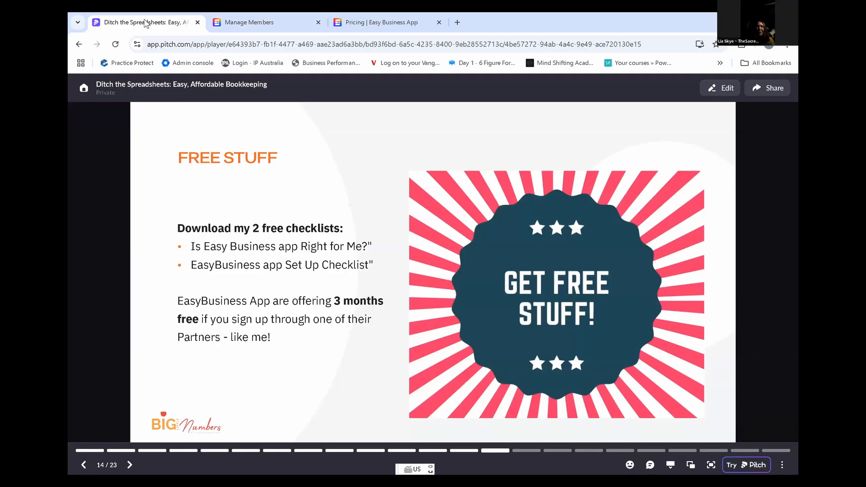
Switch back to Easy Business App and review the options for adding a new bank account under Easy Cashflow's bank transactions
left_click(241, 26)
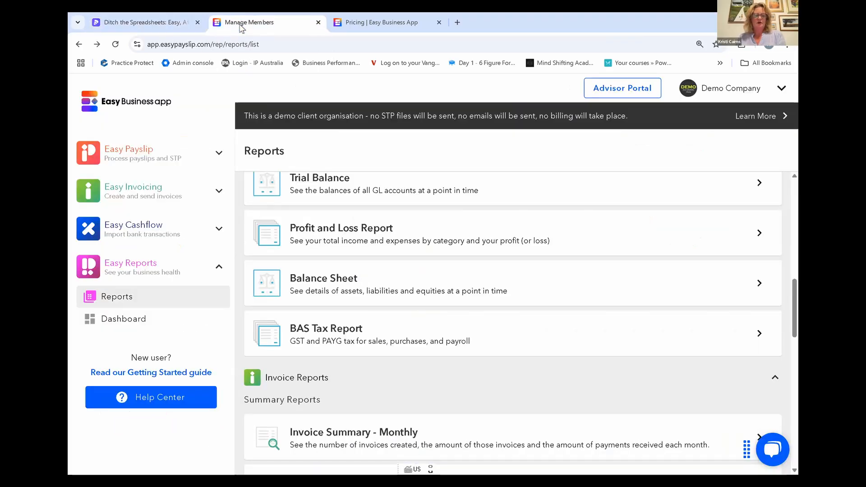
left_click(142, 228)
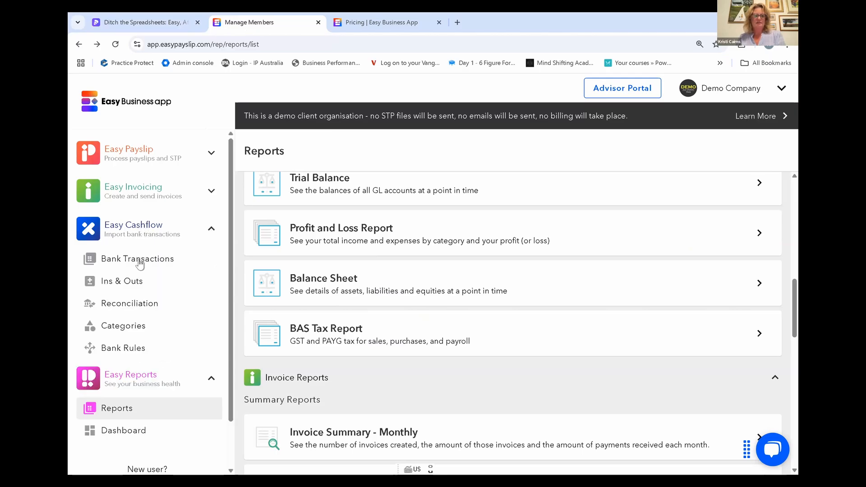
left_click(140, 264)
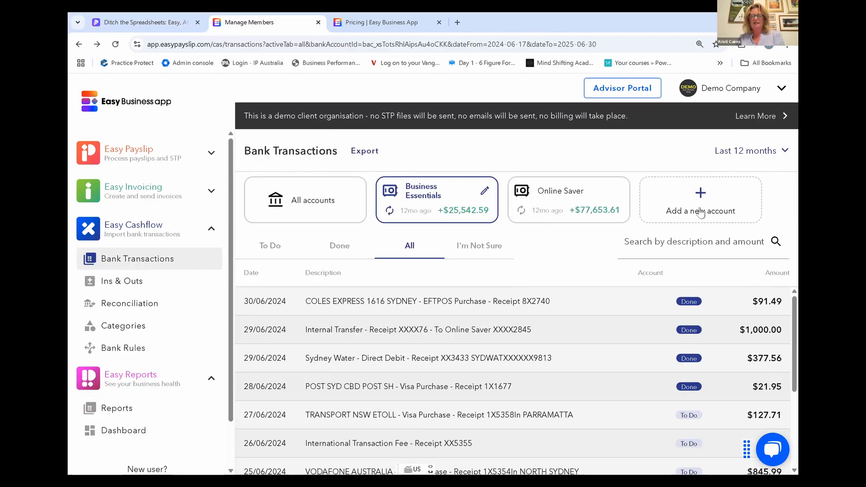
left_click(701, 212)
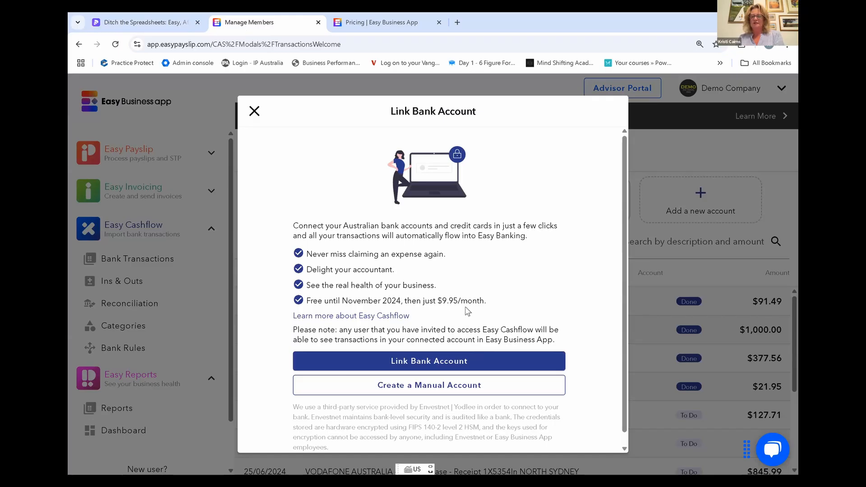
left_click(254, 112)
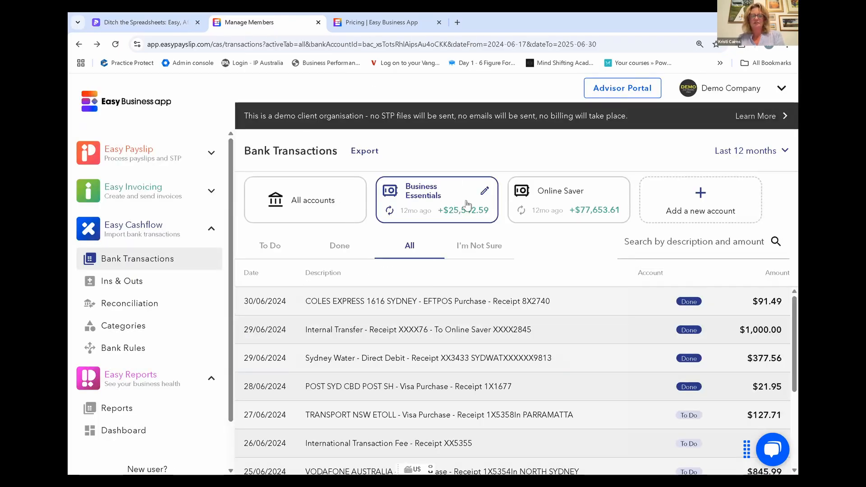
Review the Business Essentials account's details and CSV upload options, then switch to the "Free Stuff" slide in Pitch
left_click(485, 194)
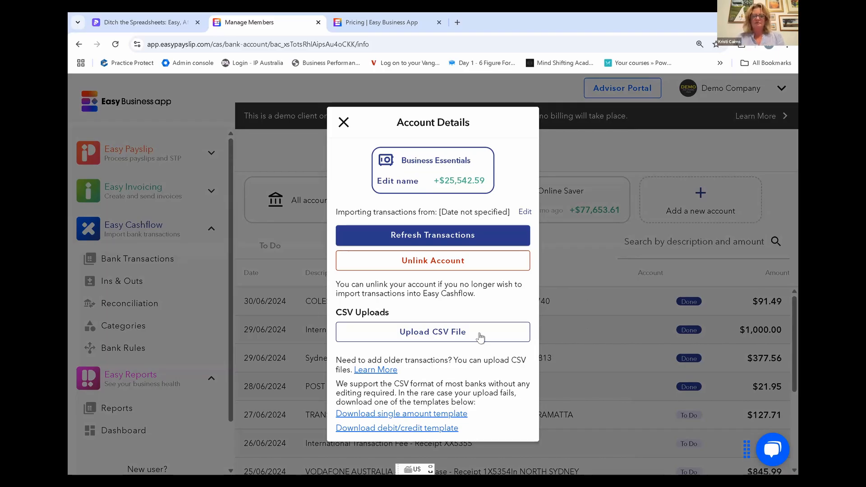
left_click(343, 123)
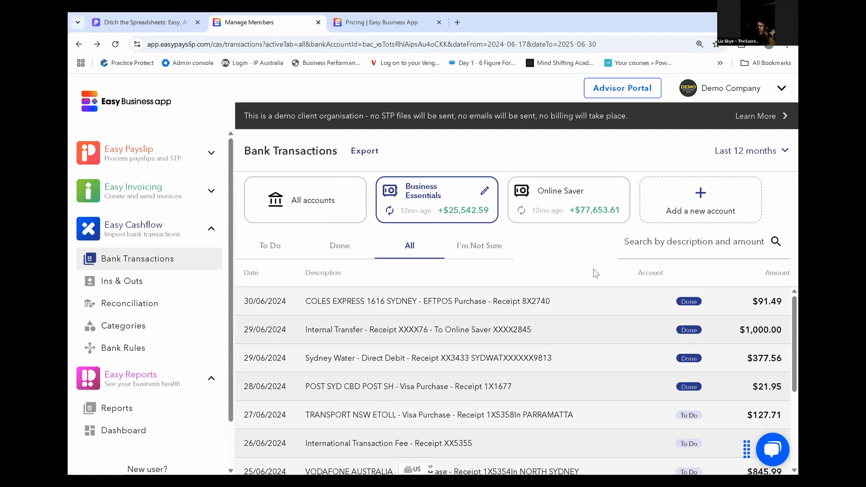
left_click(140, 26)
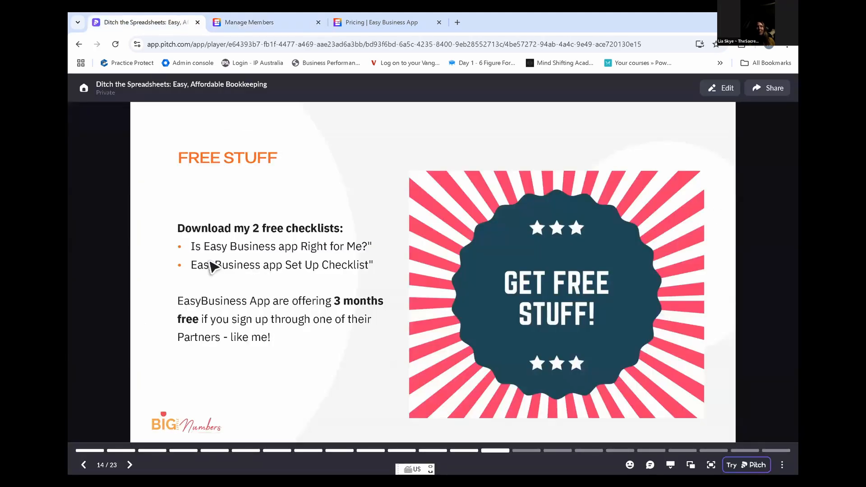